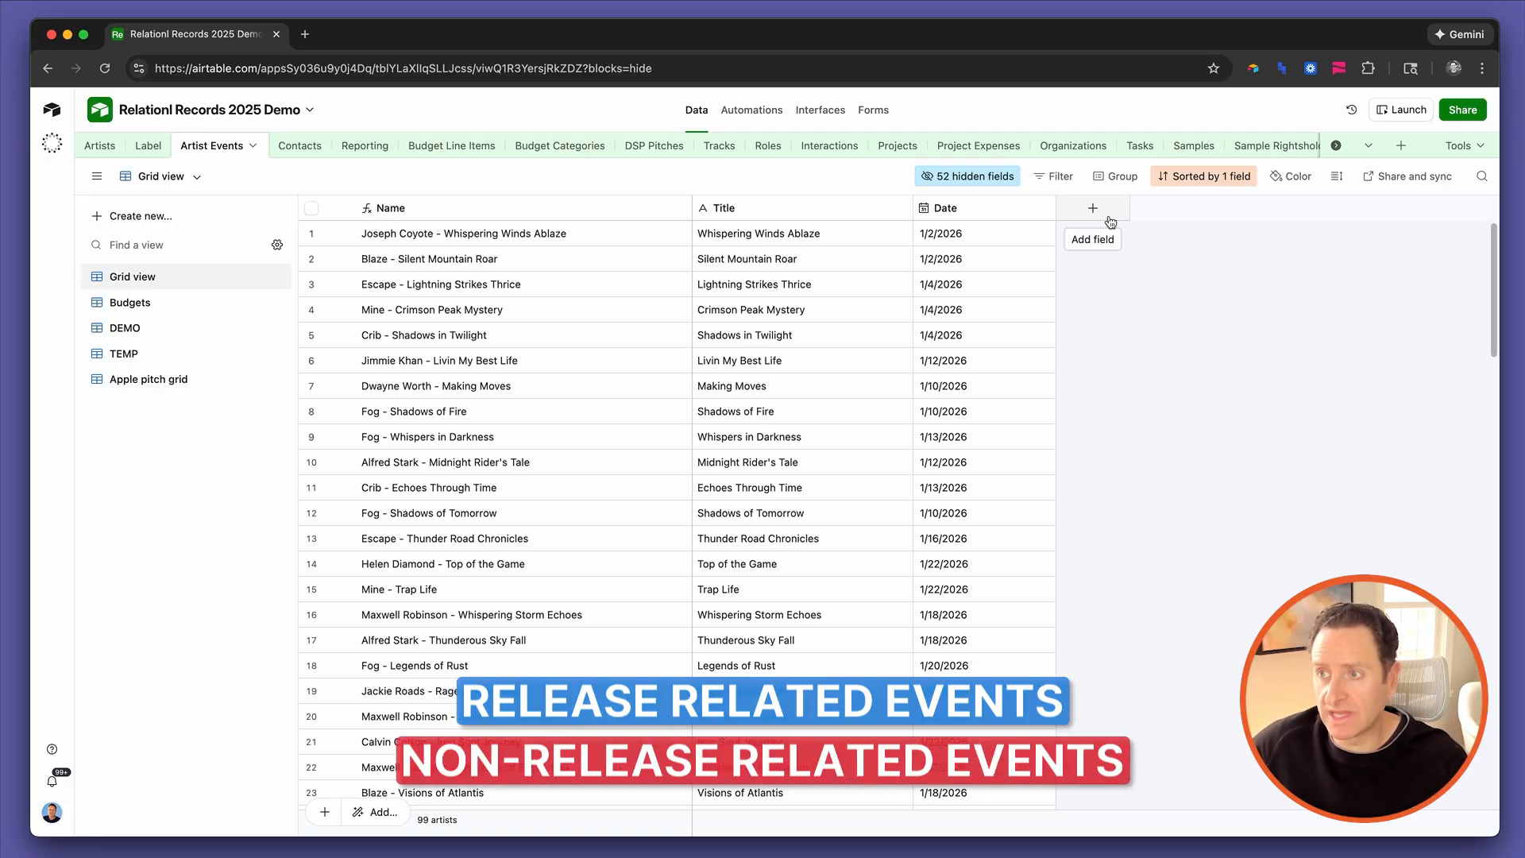
# Create a single select field named Type in the Artist Events table
pyautogui.click(1100, 211)
pyautogui.write('single')
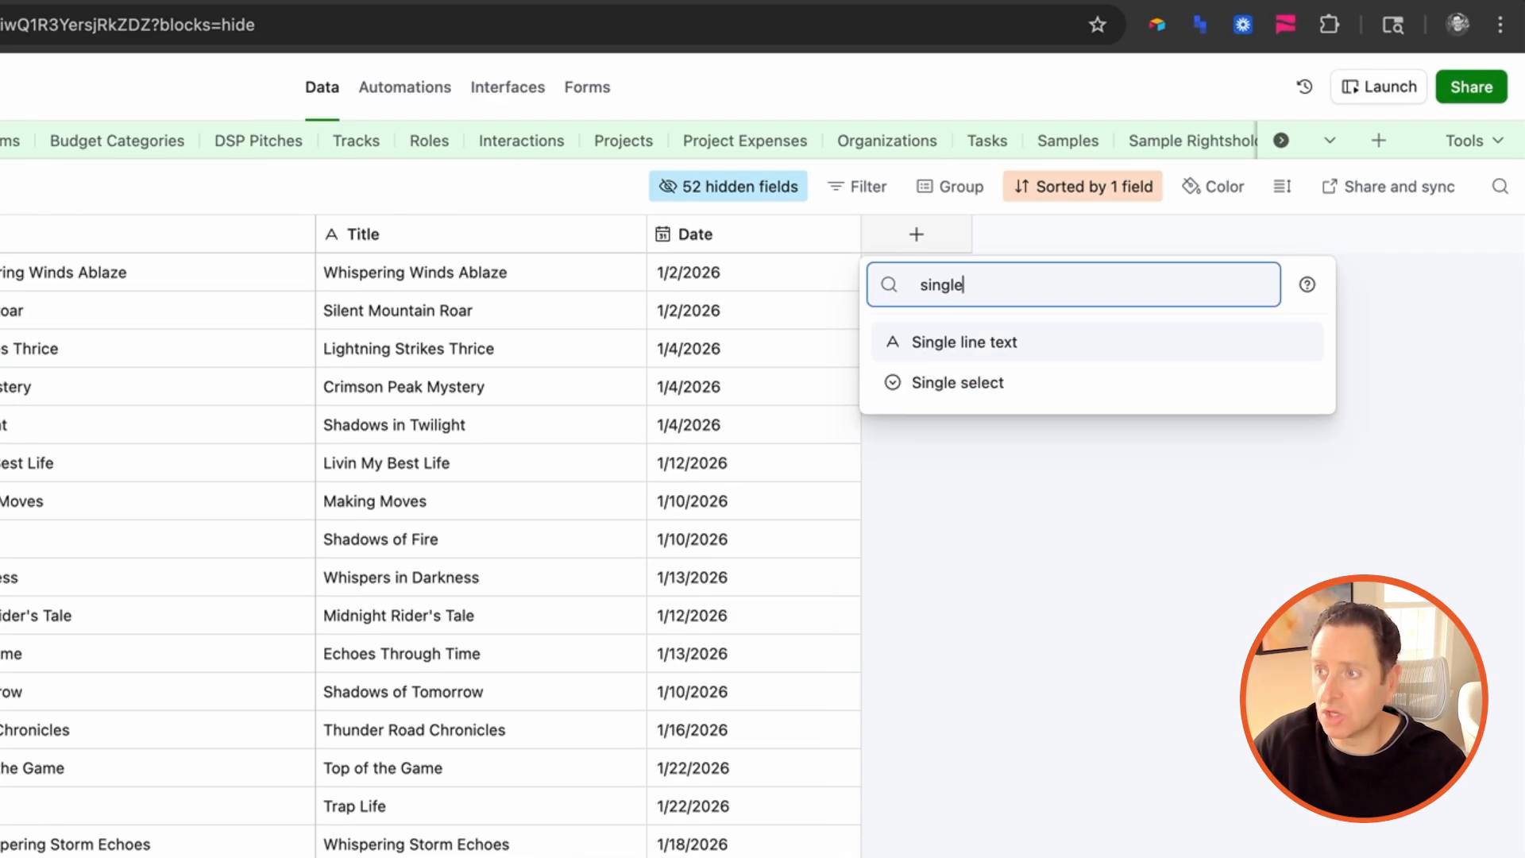
pyautogui.press('Down')
pyautogui.press('Return')
pyautogui.write('Type')
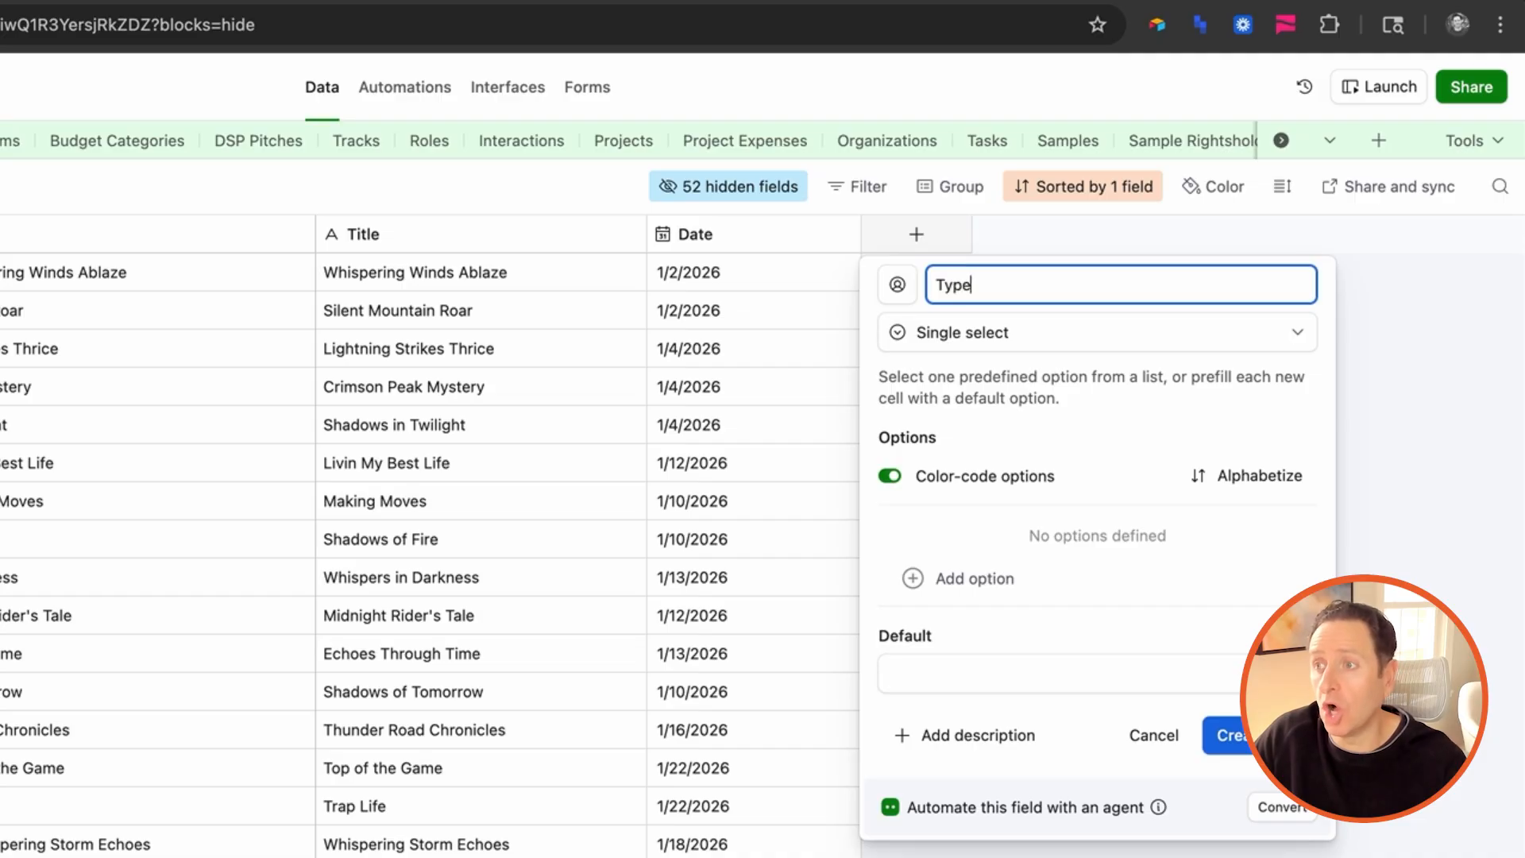
pyautogui.press('Return')
# Add the options Release, Radio, Marketing, Performance, Promo event and Other to the Type field and save it
pyautogui.doubleClick(937, 231)
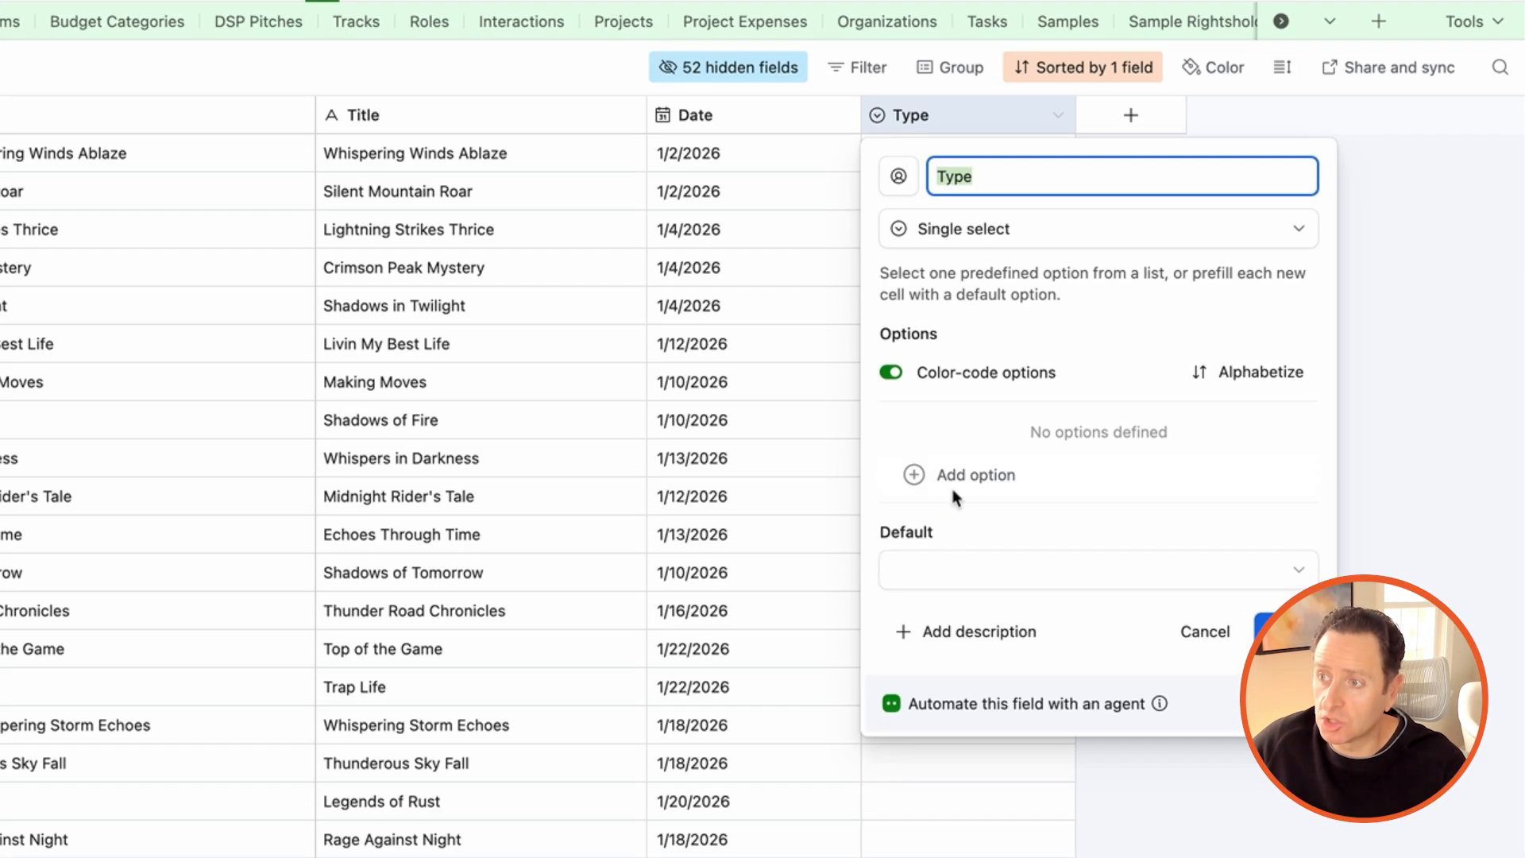
pyautogui.click(958, 476)
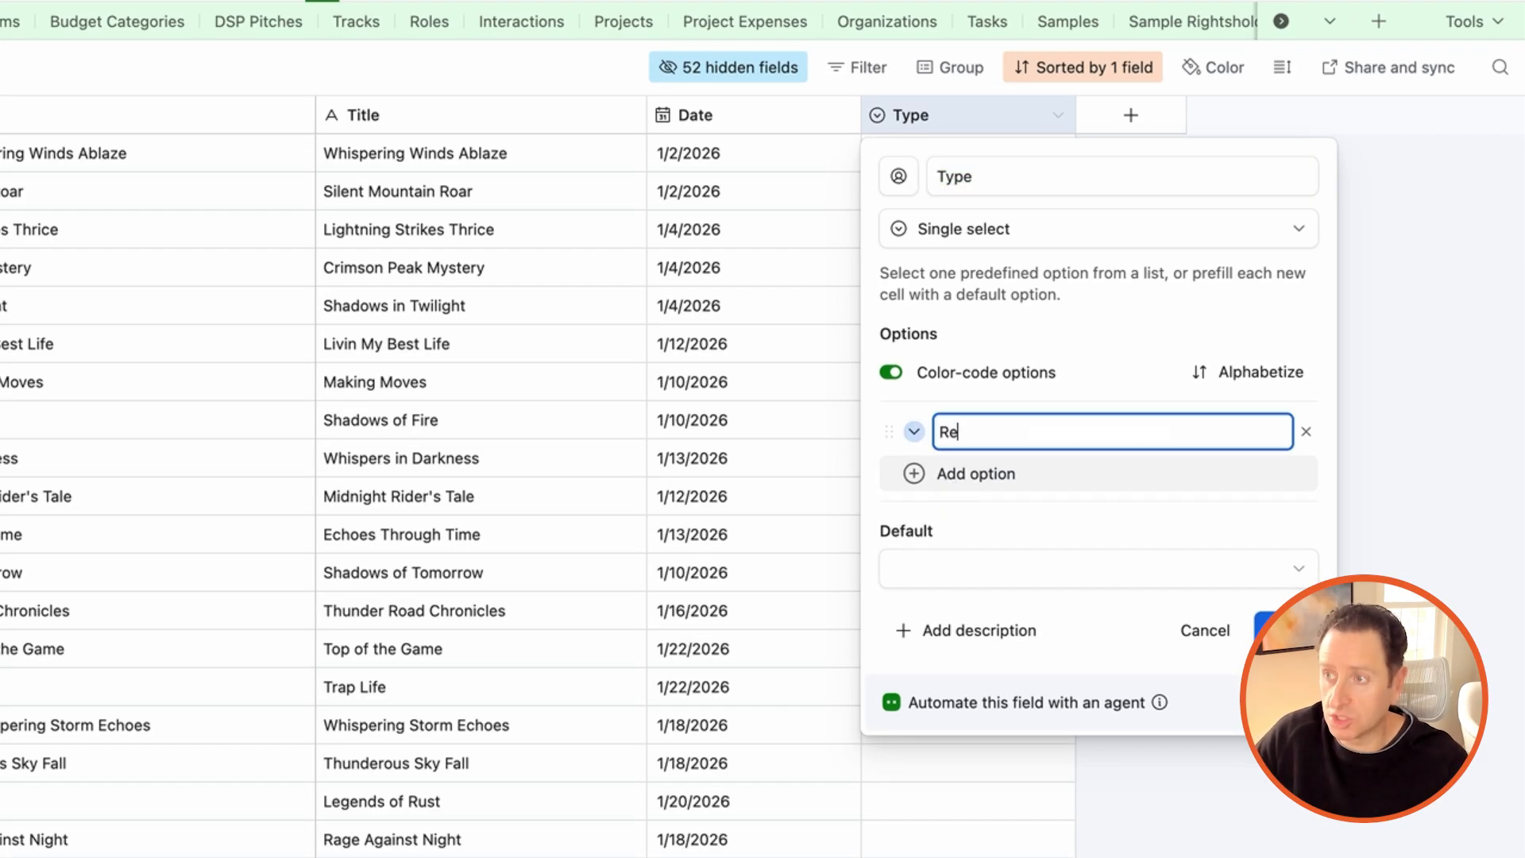
pyautogui.write('Release')
pyautogui.press('Return')
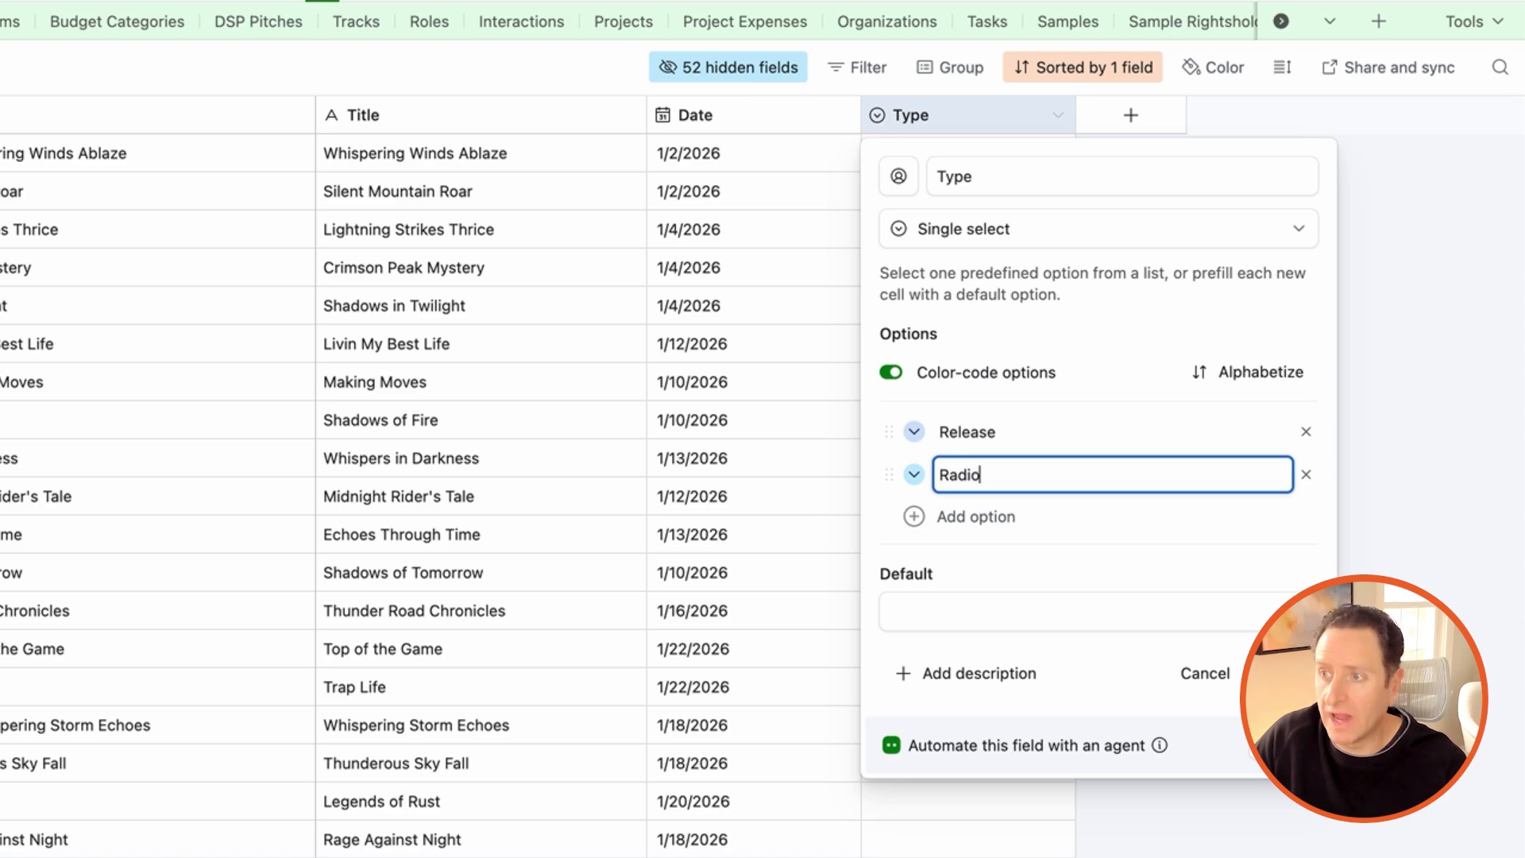
pyautogui.press('Return')
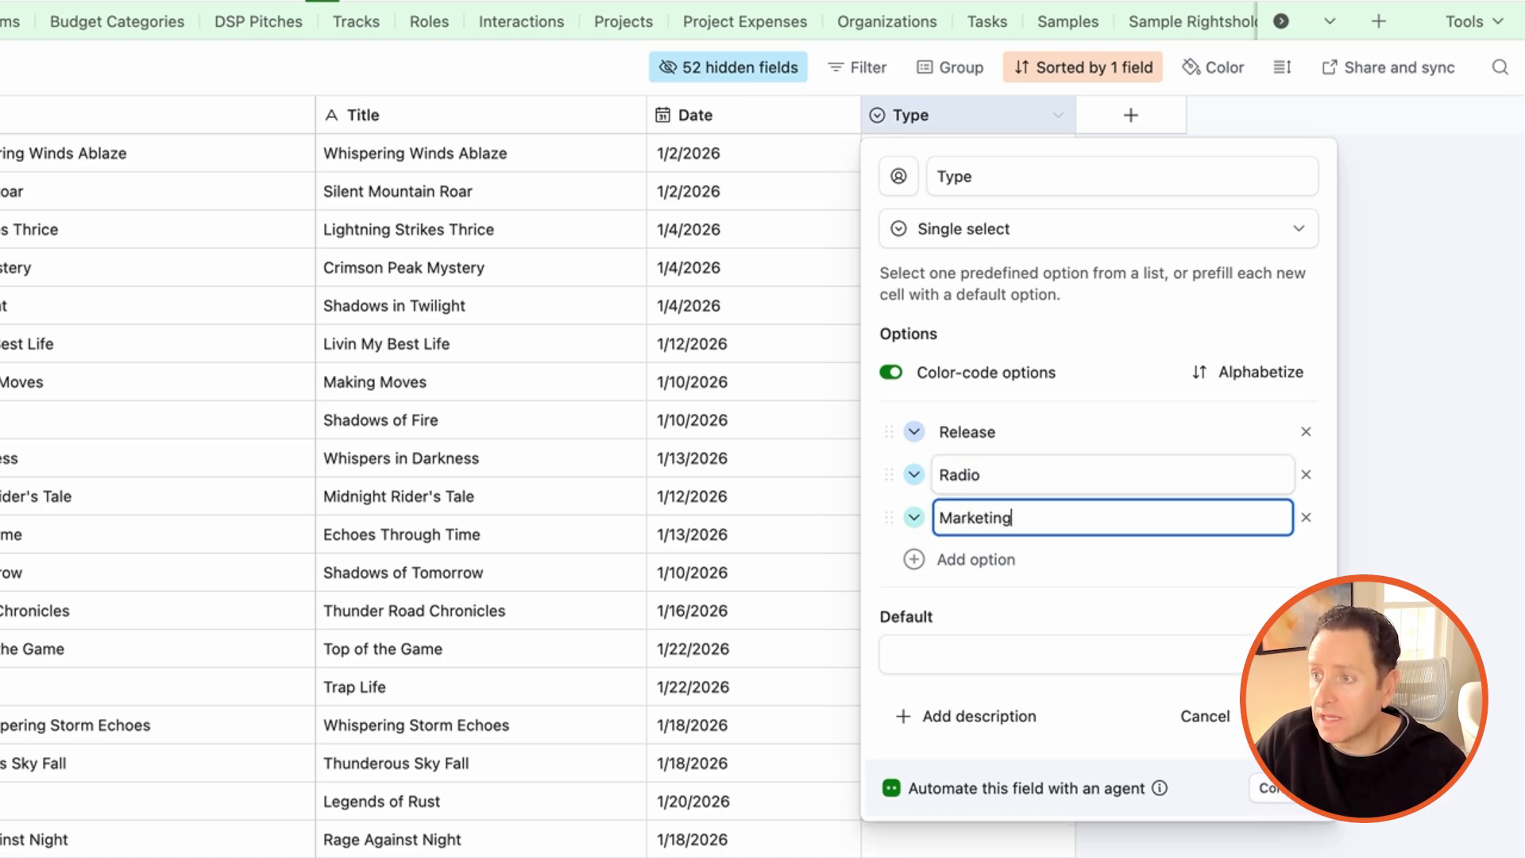
pyautogui.press('Return')
pyautogui.write('Perfo')
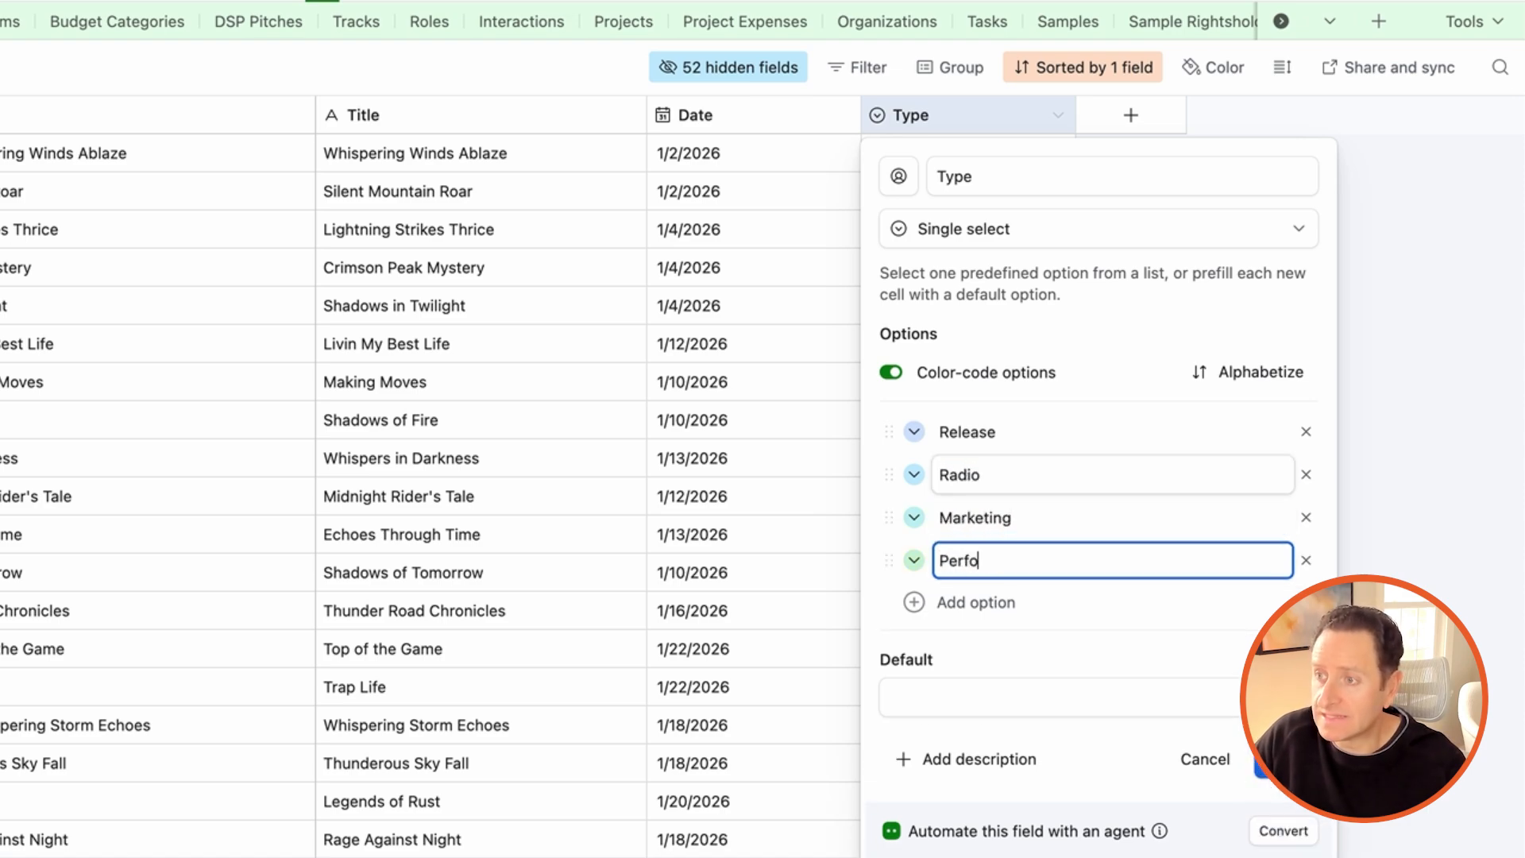
pyautogui.write('rmance')
pyautogui.press('Return')
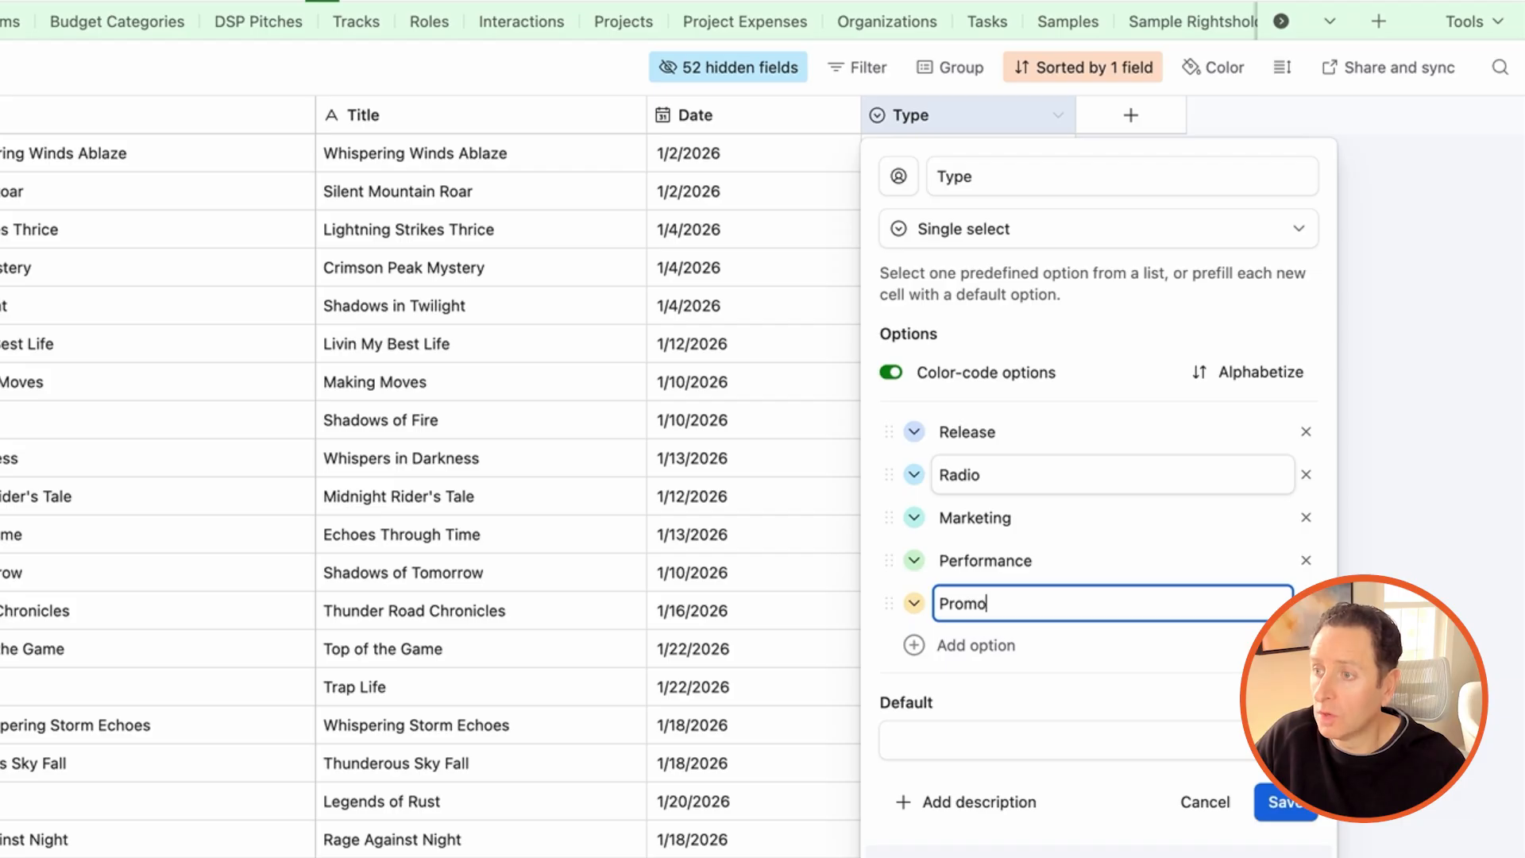
pyautogui.write('Promo event')
pyautogui.press('Return')
pyautogui.write('Ot')
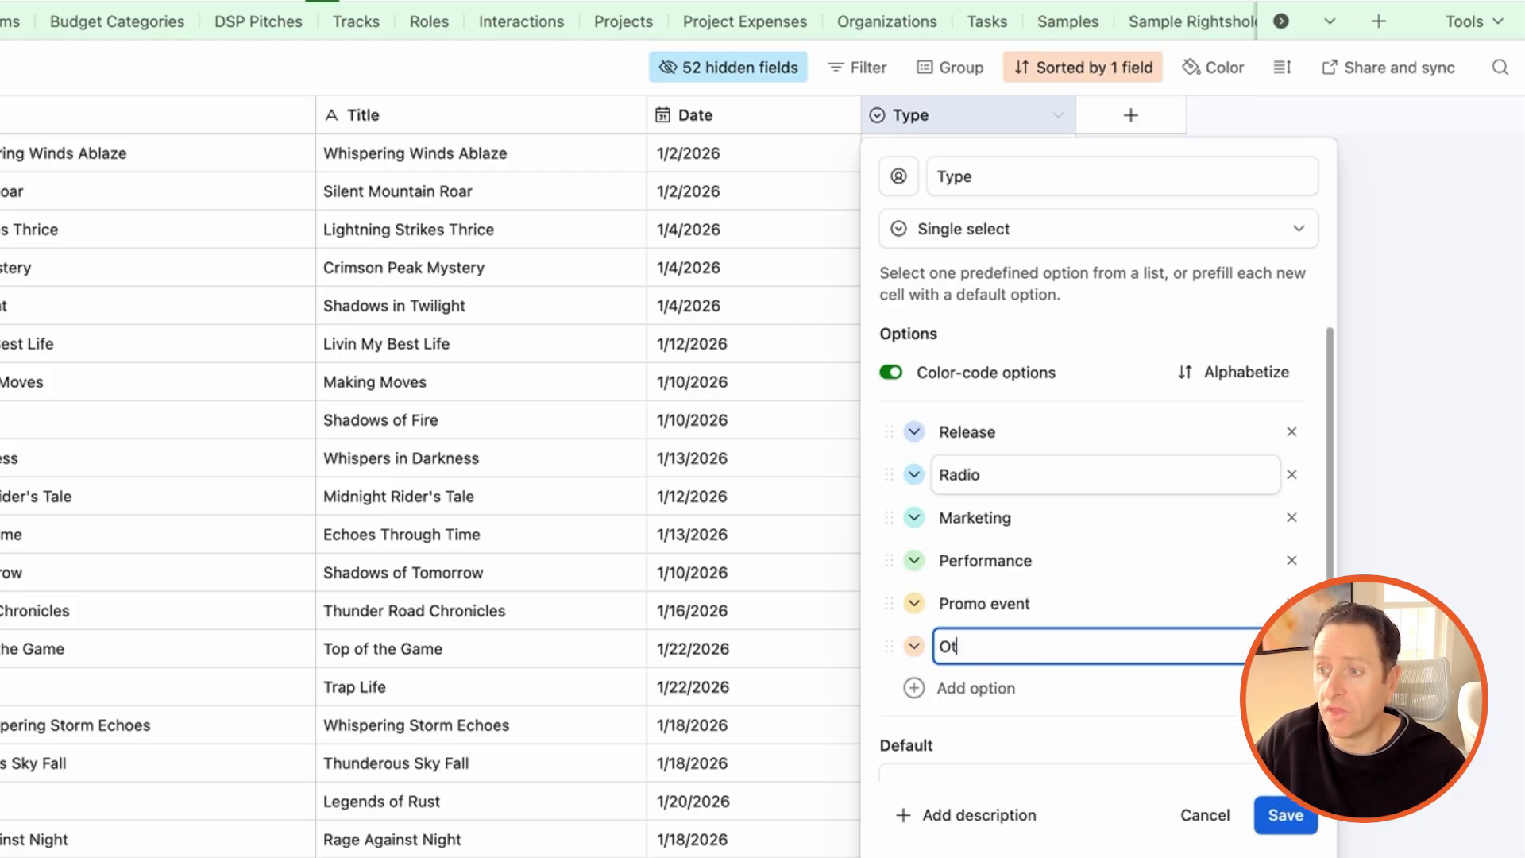
pyautogui.write('her')
pyautogui.click(1285, 816)
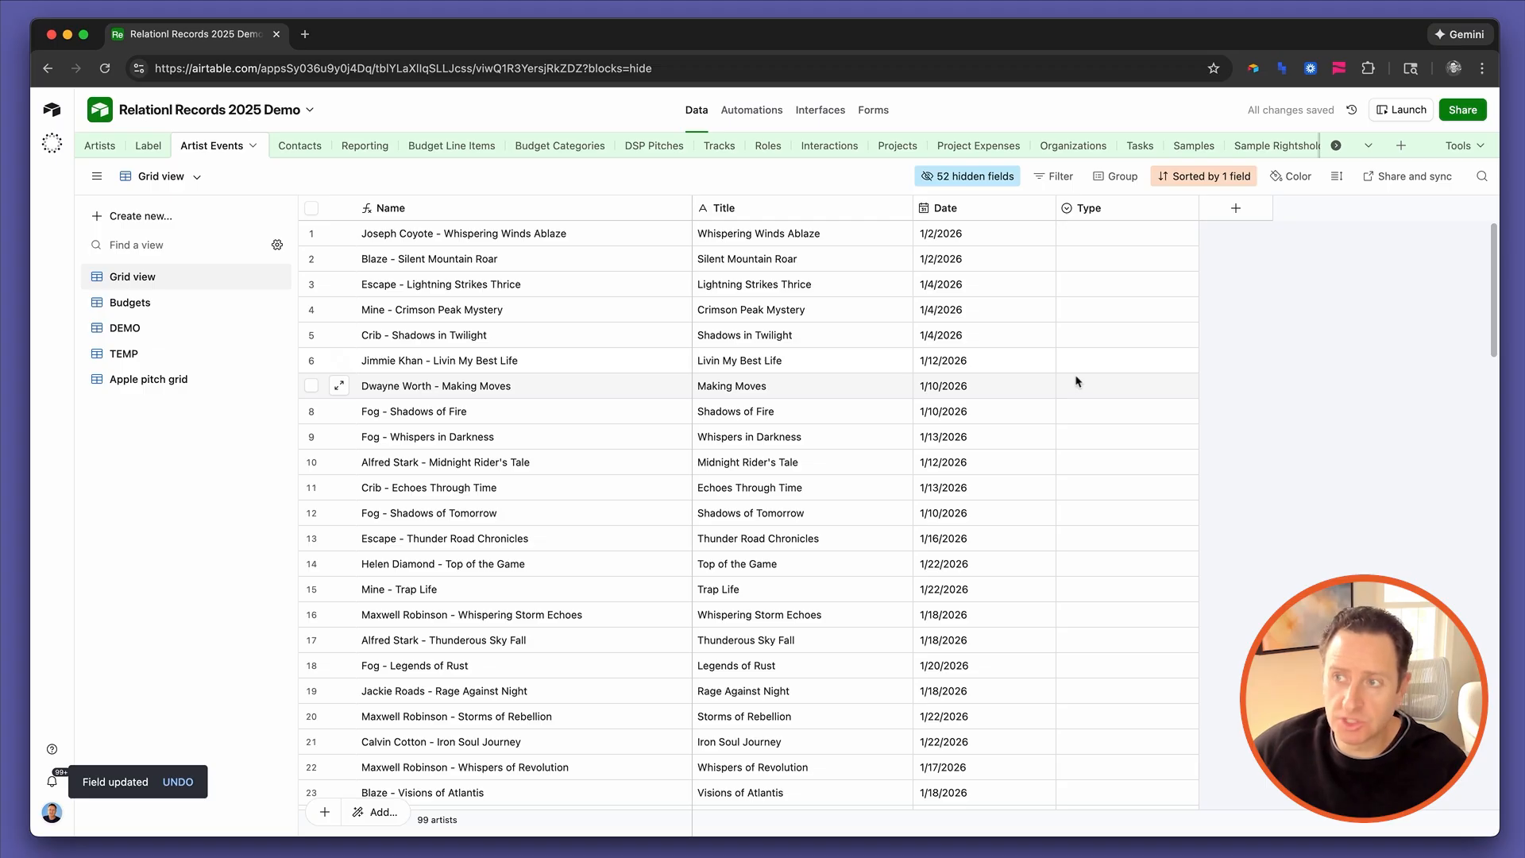
# Set Type to Release for the first Artist Events record and copy that value to all the records below
pyautogui.doubleClick(1112, 233)
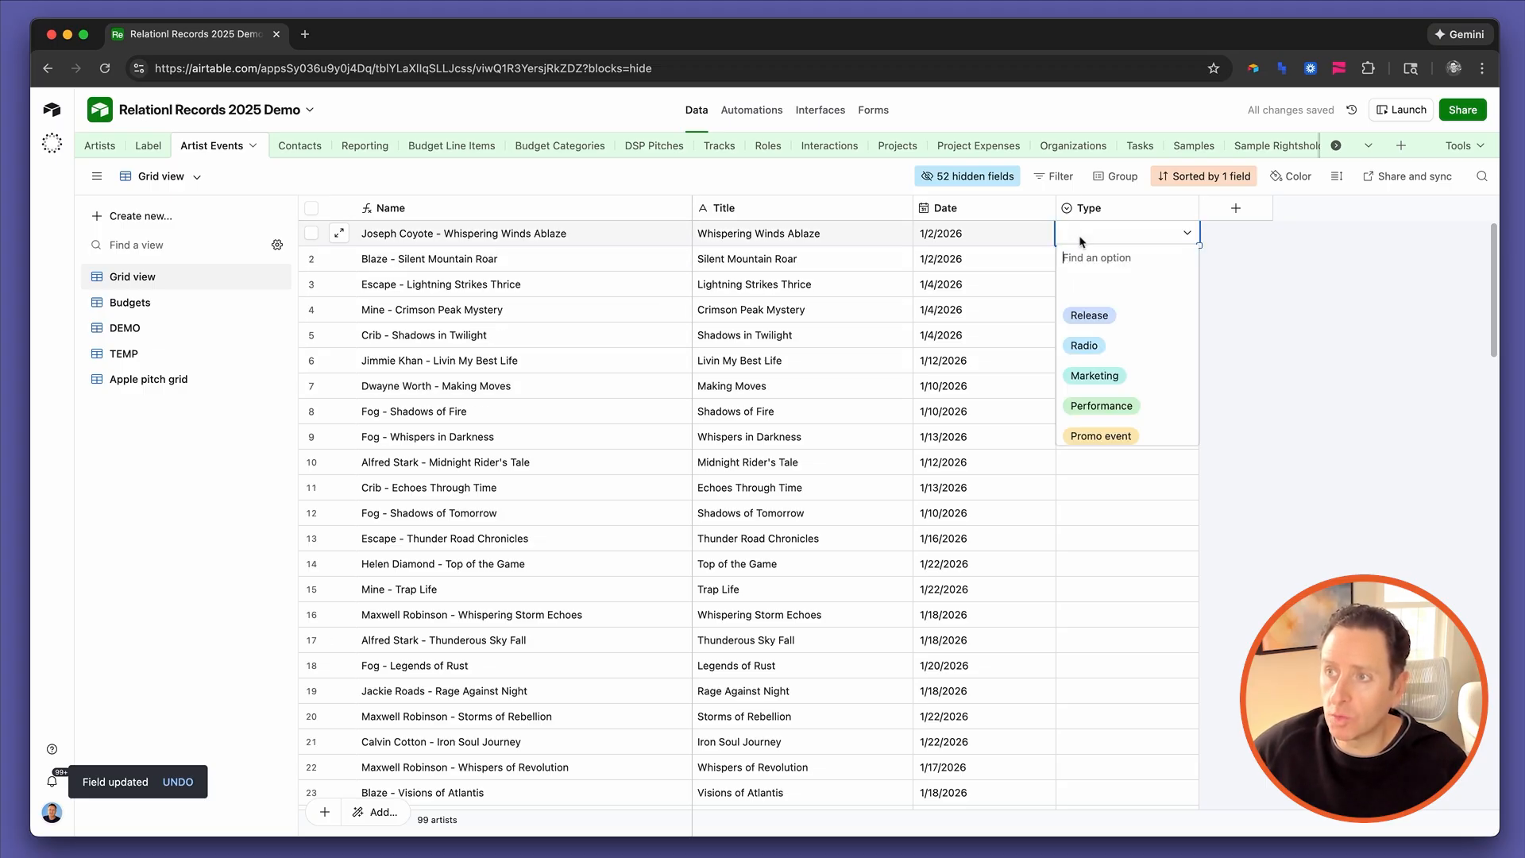
pyautogui.click(1088, 315)
pyautogui.press('super+c')
pyautogui.press('Down')
pyautogui.press('super+shift+Down')
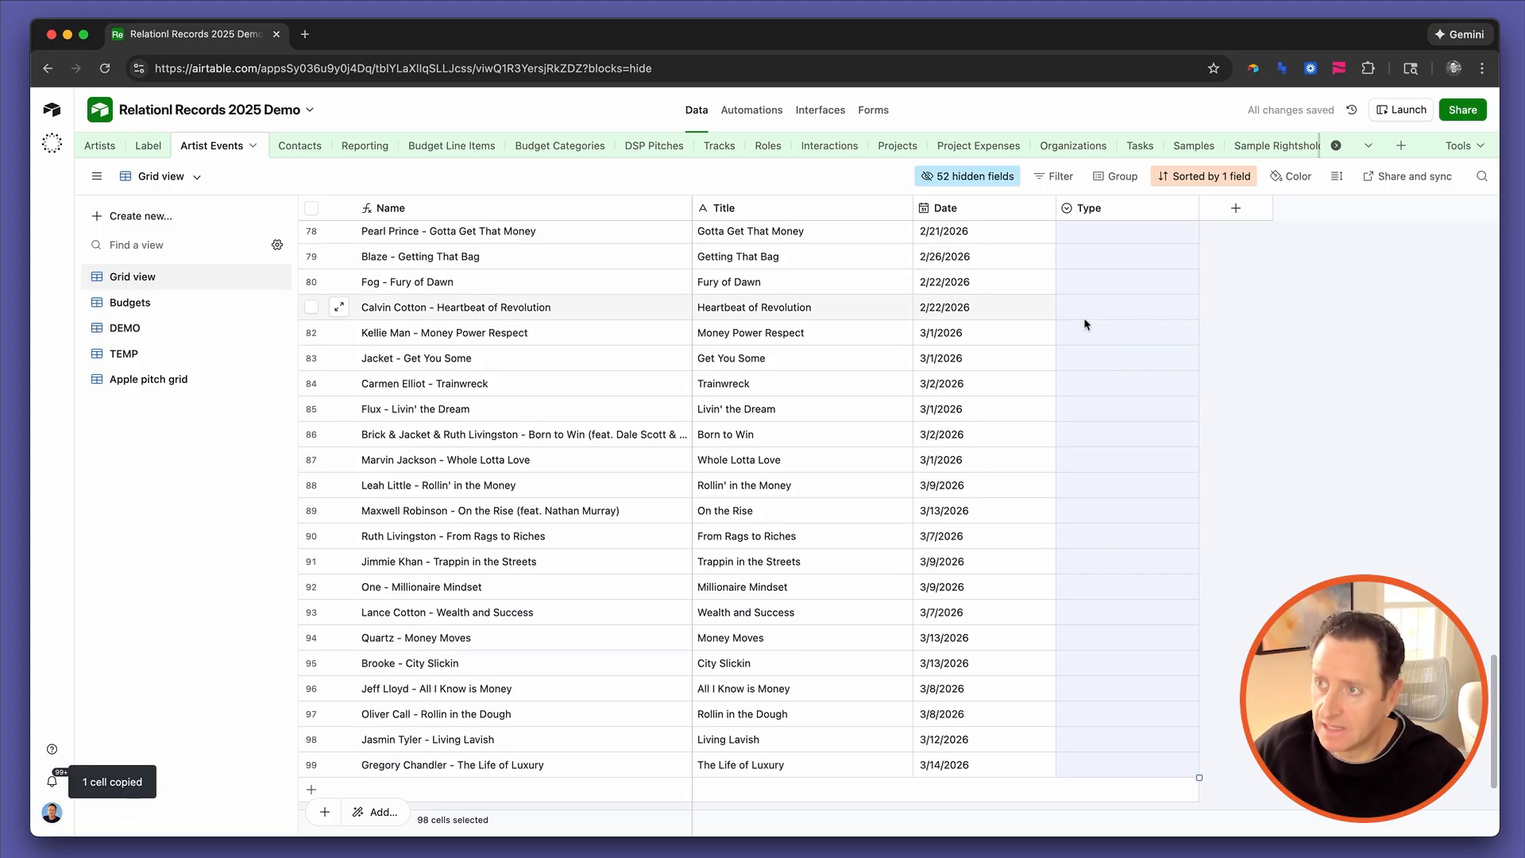
pyautogui.press('super+v')
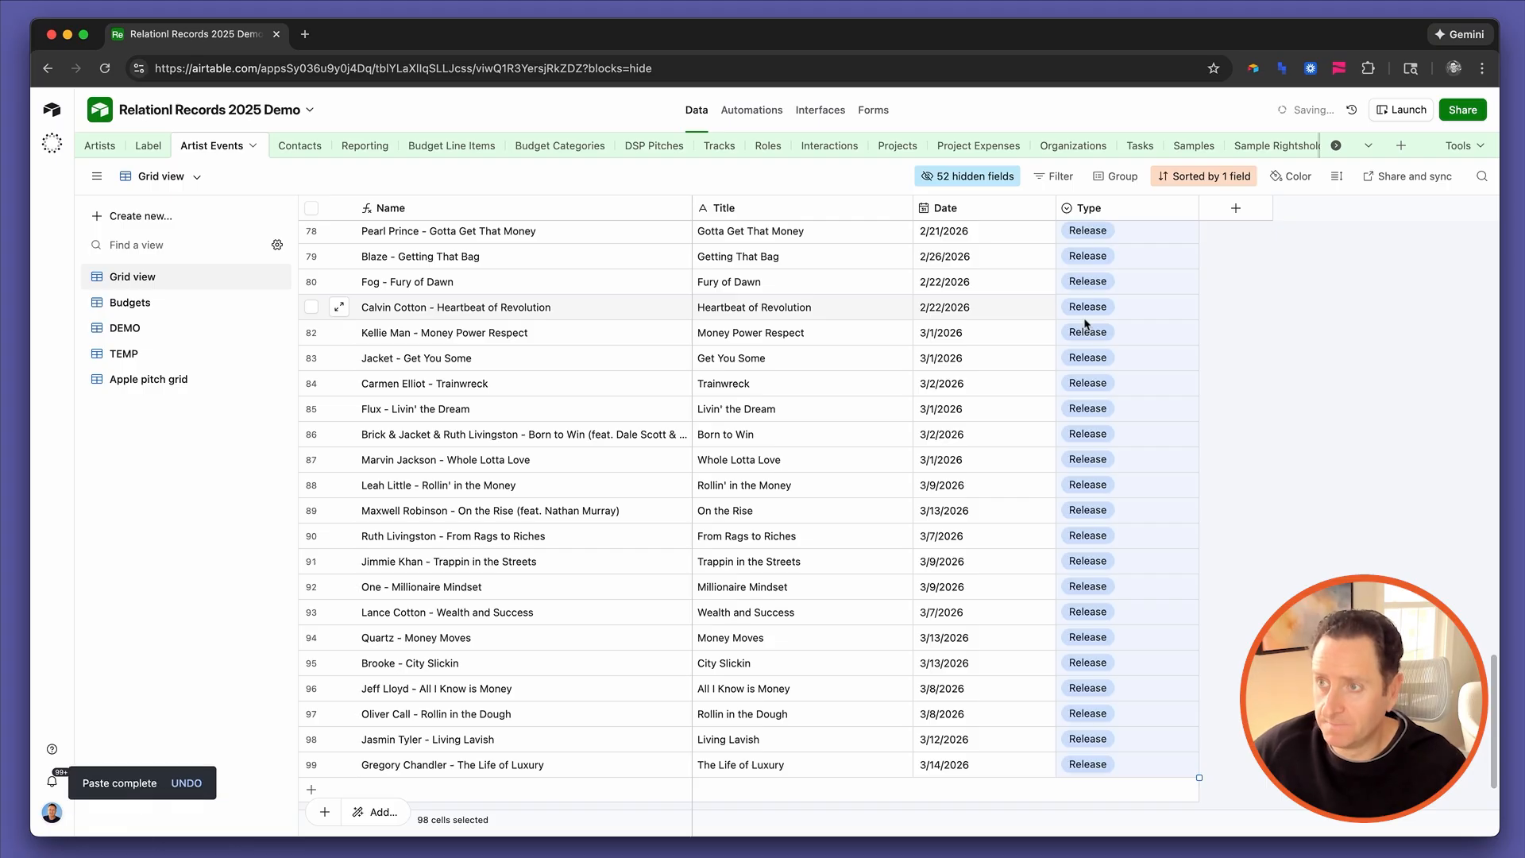
# Filter the Releases interface page to records where Type is Release
pyautogui.click(820, 110)
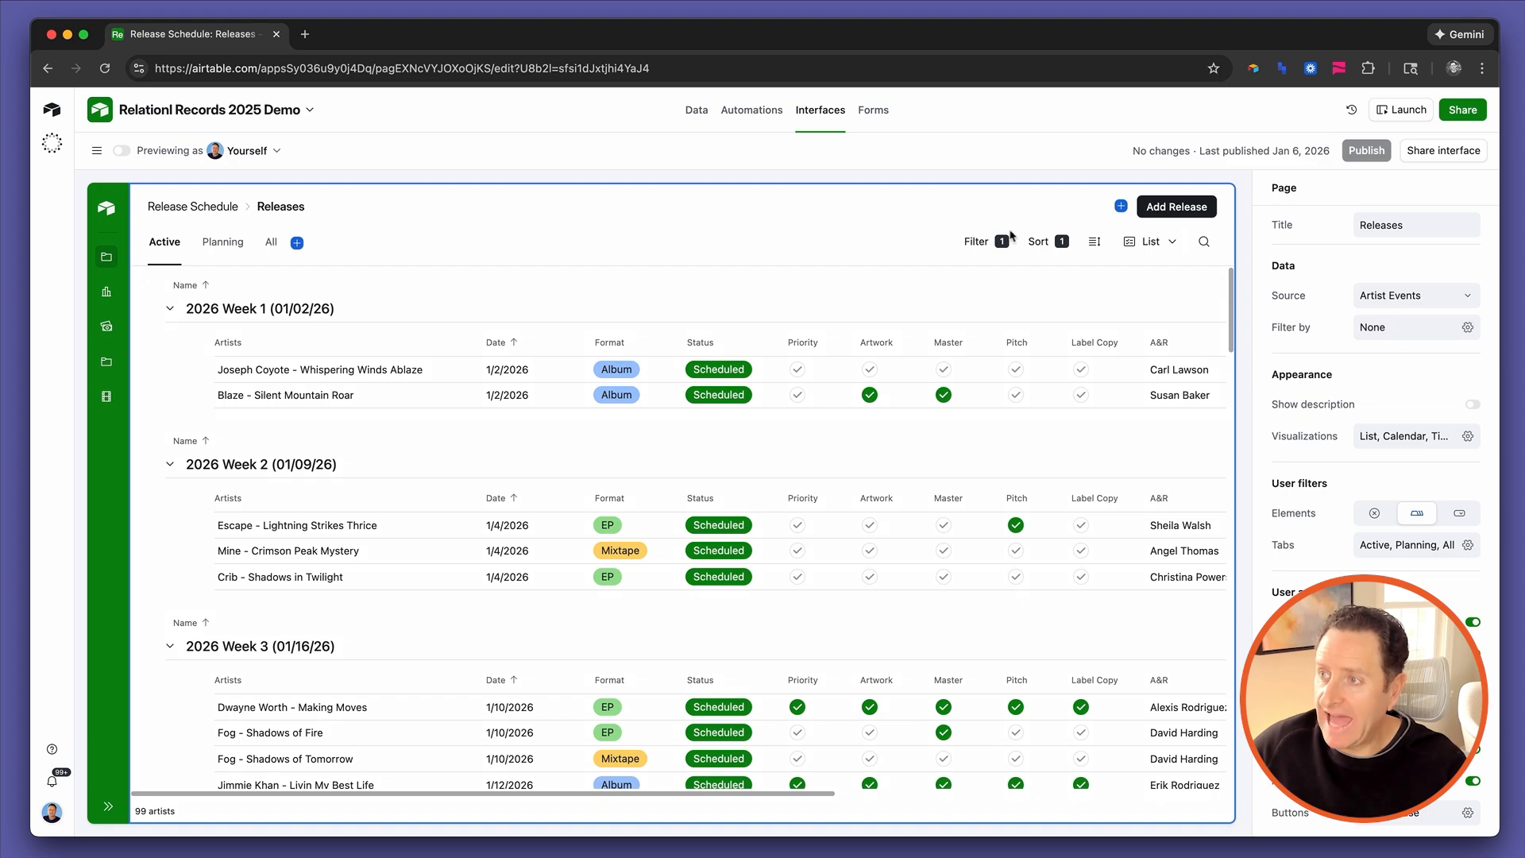
pyautogui.click(1351, 332)
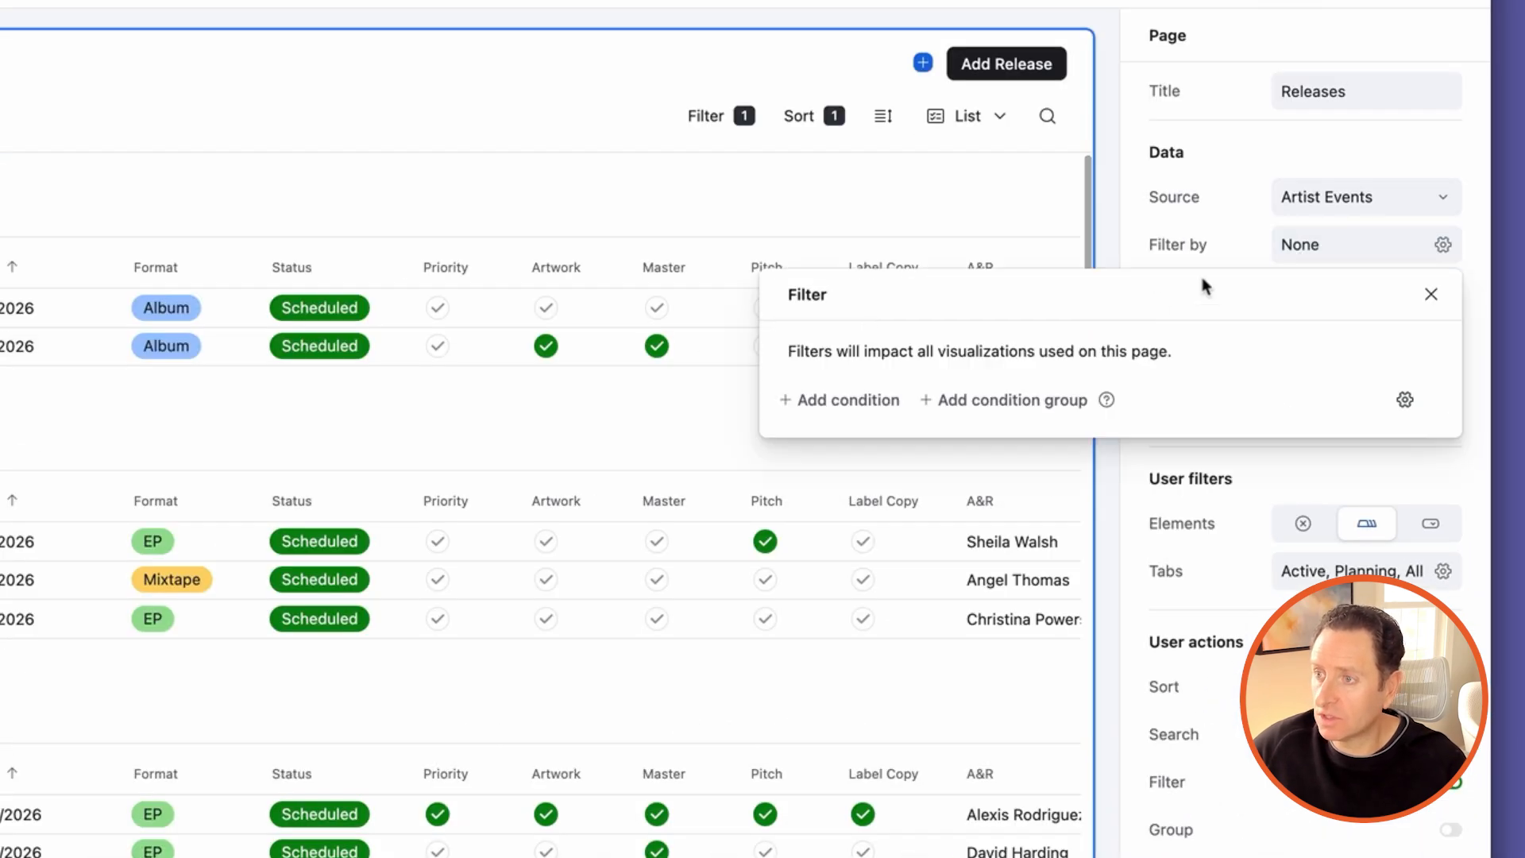
pyautogui.click(872, 399)
pyautogui.click(879, 402)
pyautogui.write('tyoe')
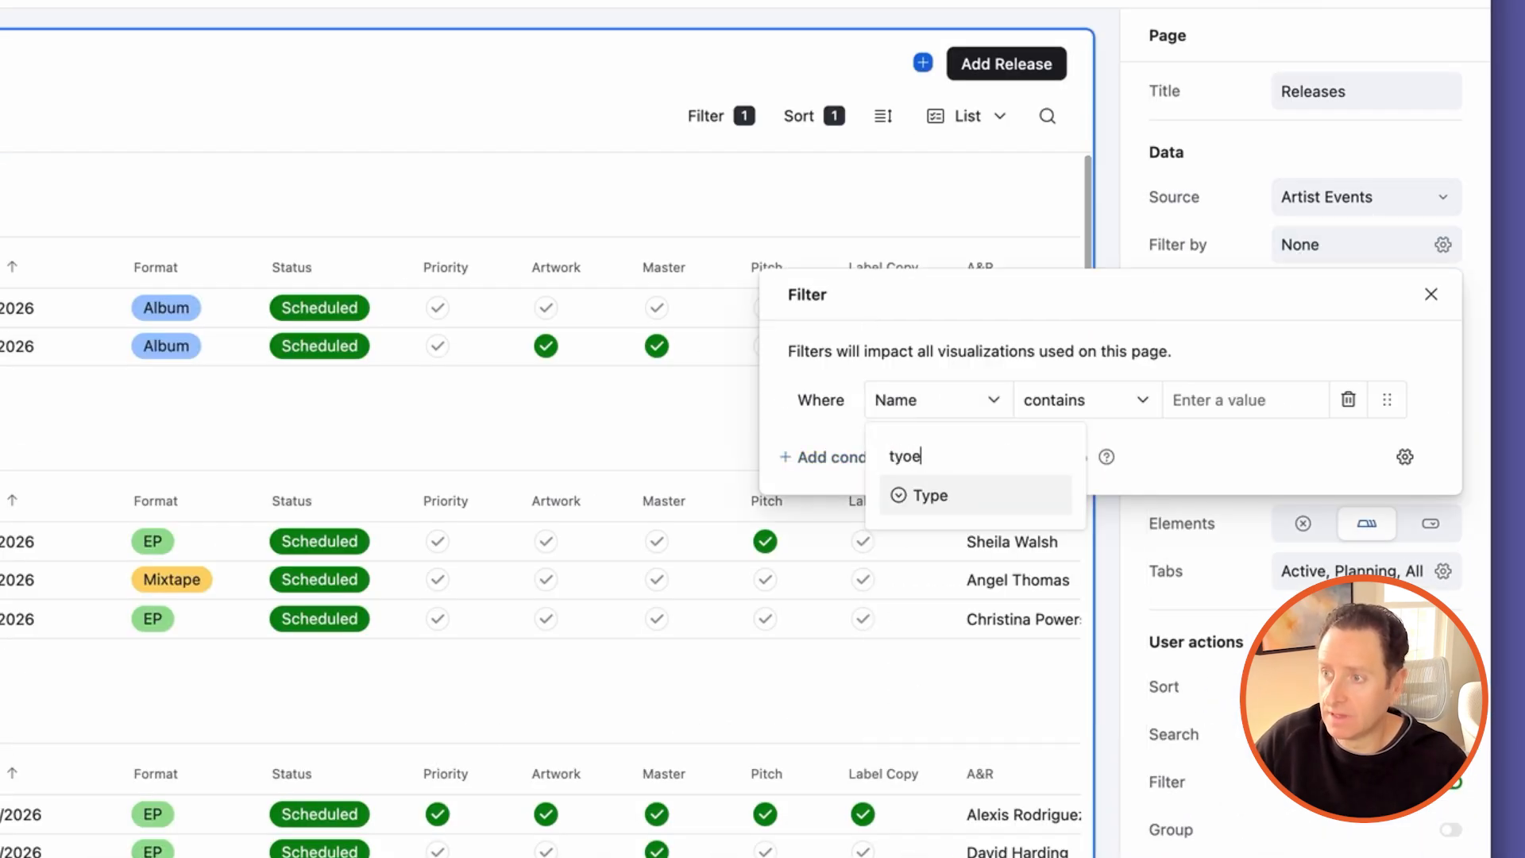
pyautogui.press('Return')
pyautogui.click(1065, 404)
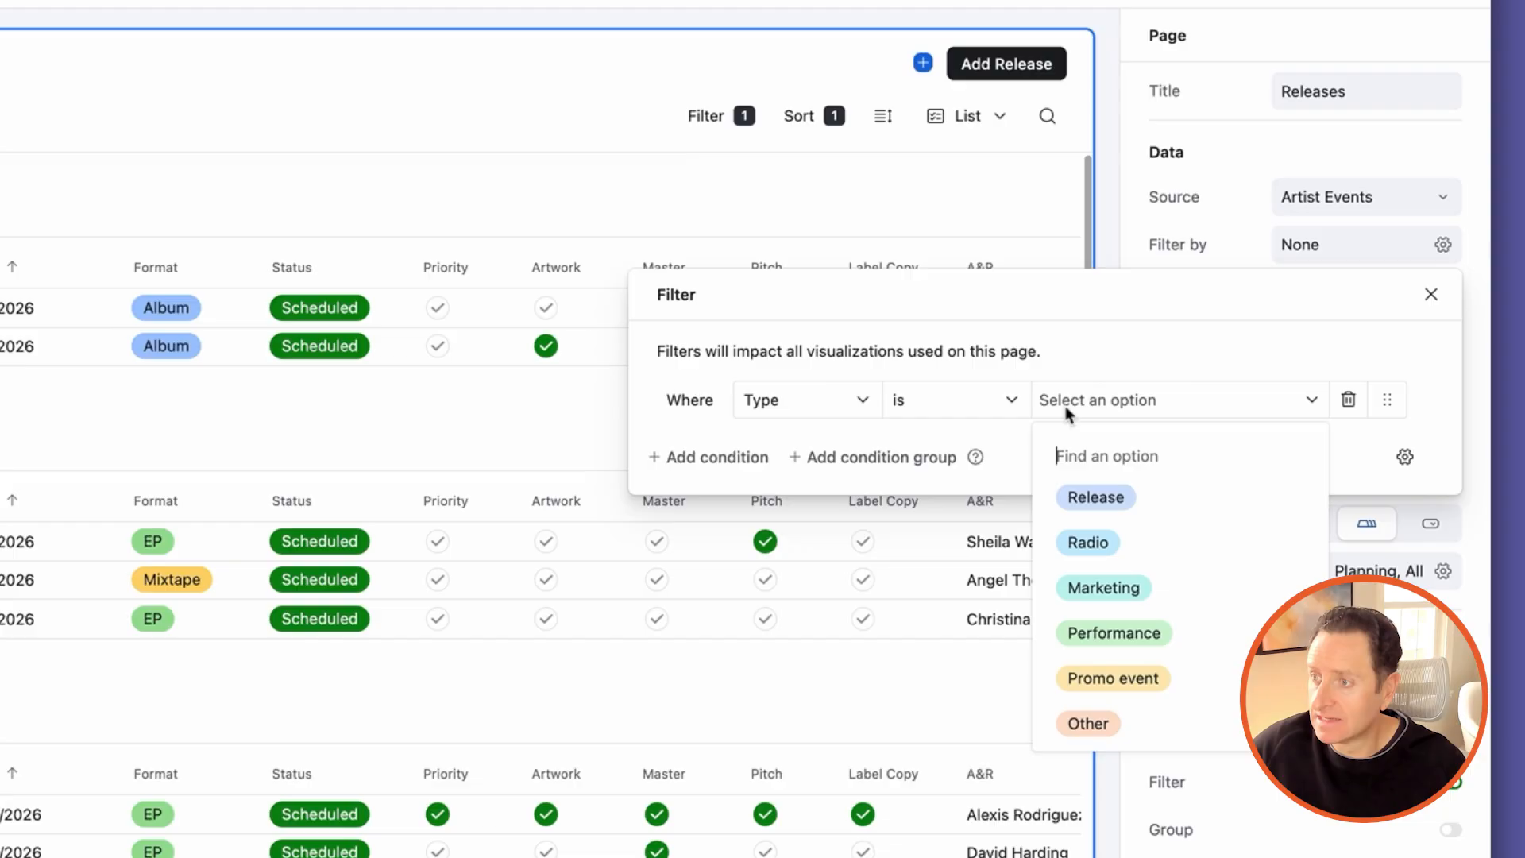
pyautogui.click(1074, 495)
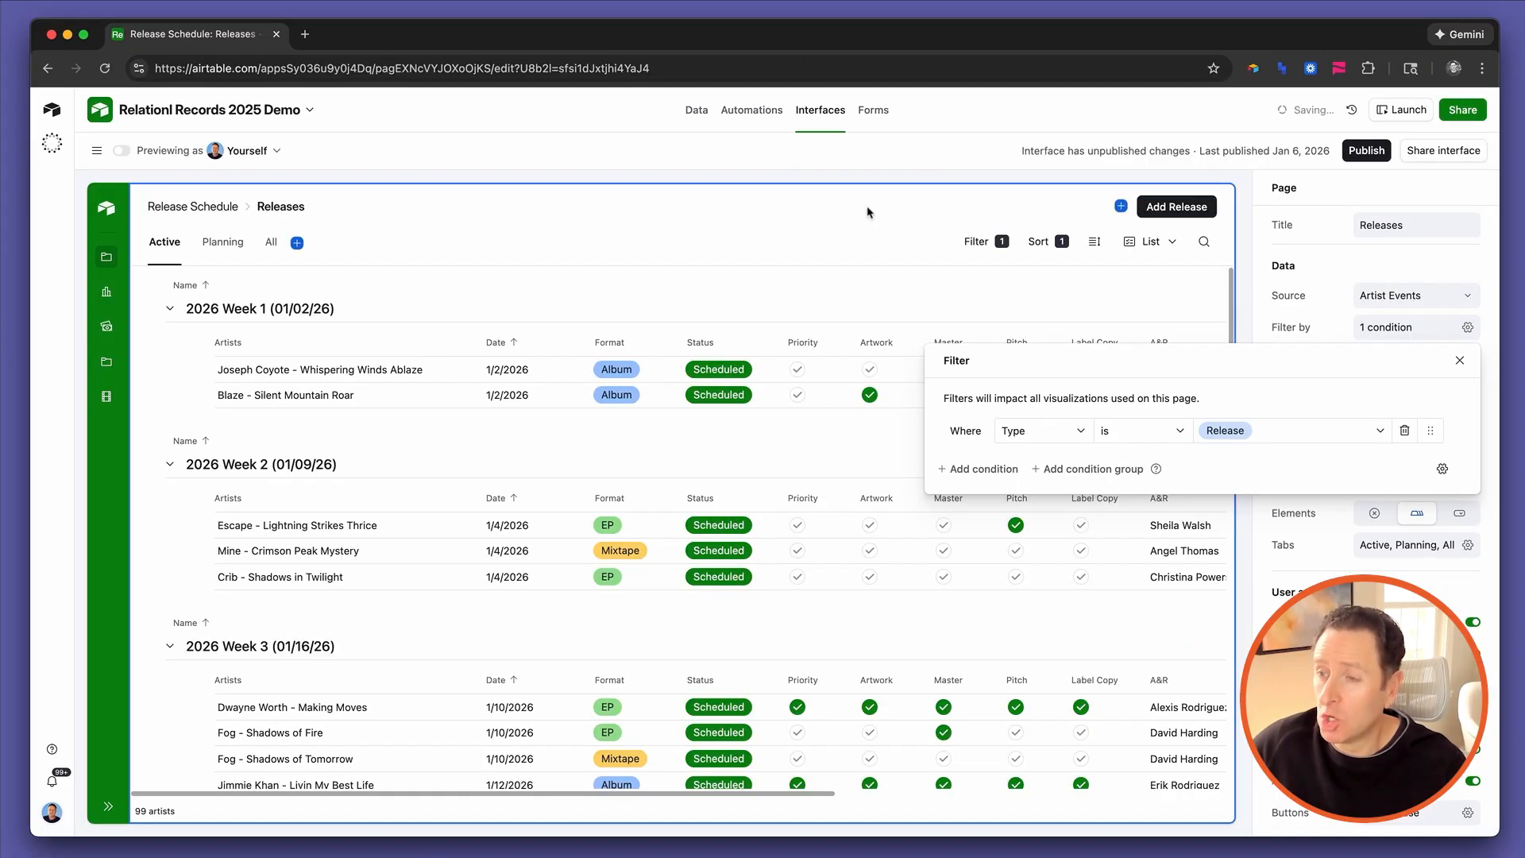
pyautogui.click(845, 214)
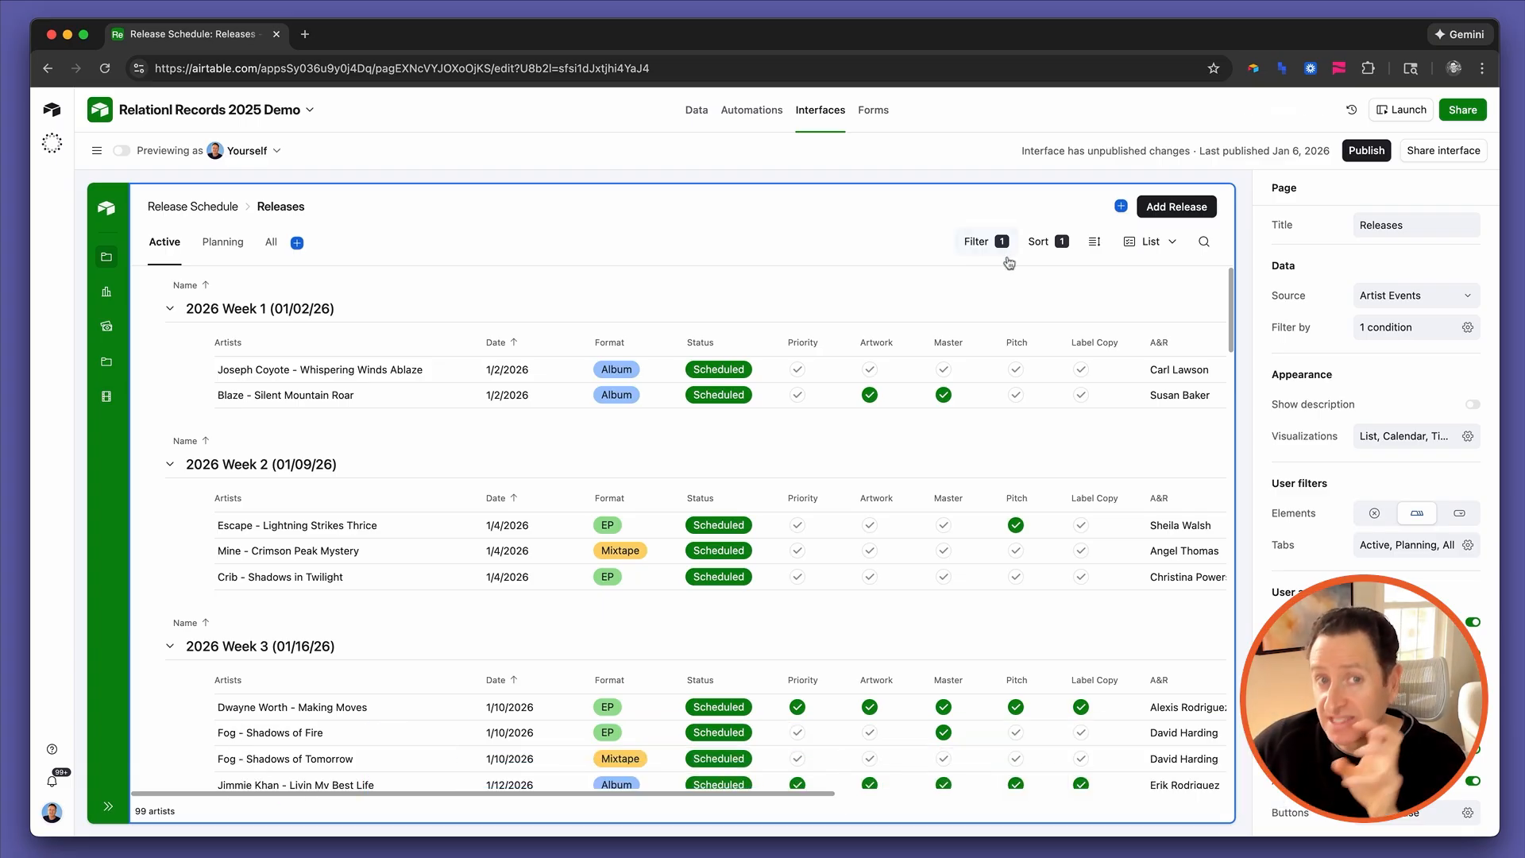
# Add the Type field below Date in the form opened by the Add Release button
pyautogui.click(1209, 213)
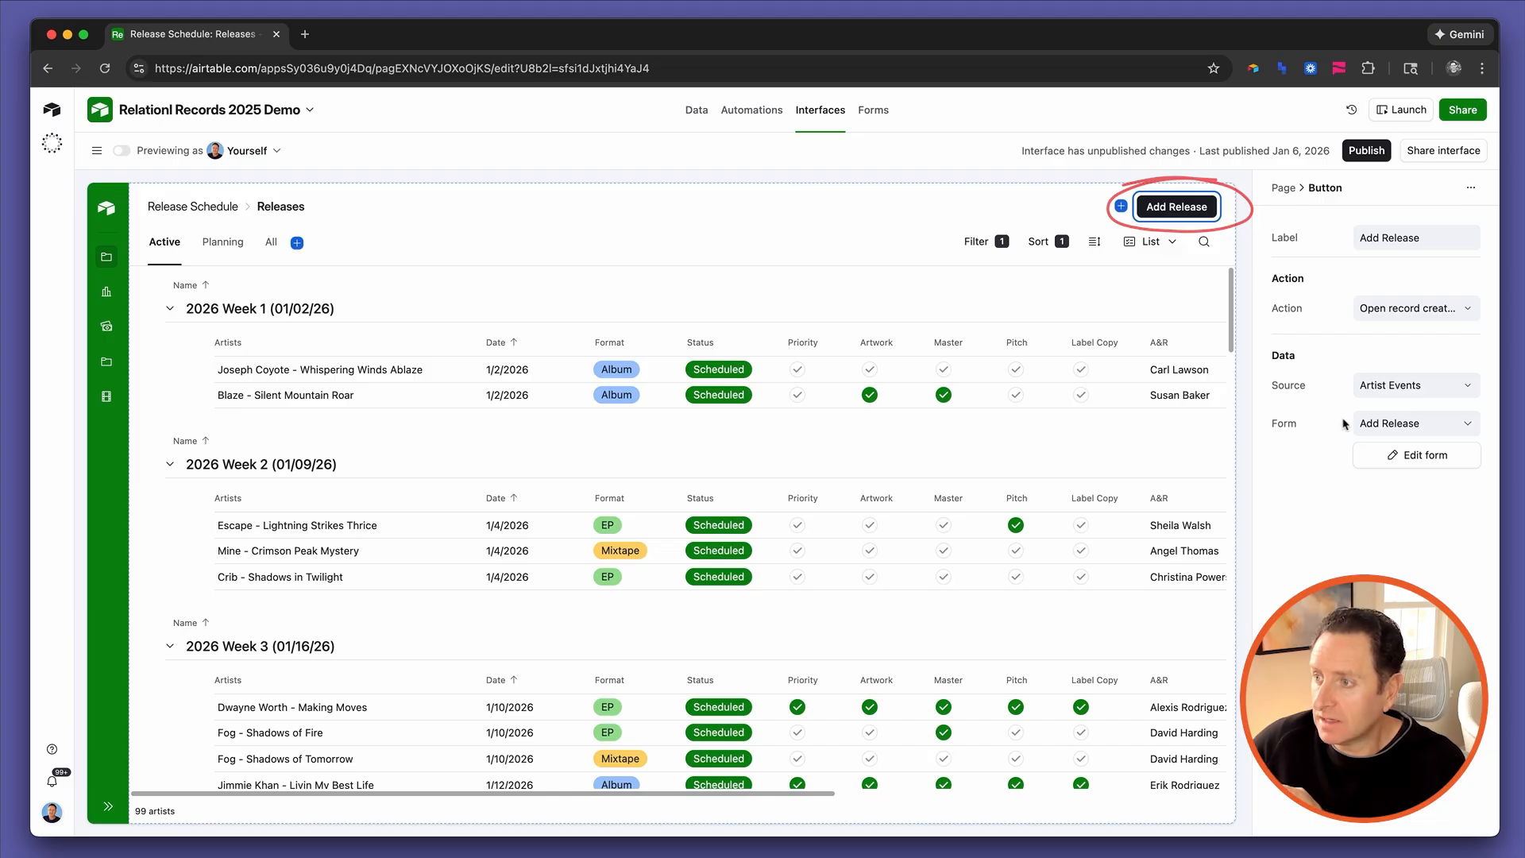
pyautogui.click(1374, 453)
pyautogui.click(662, 614)
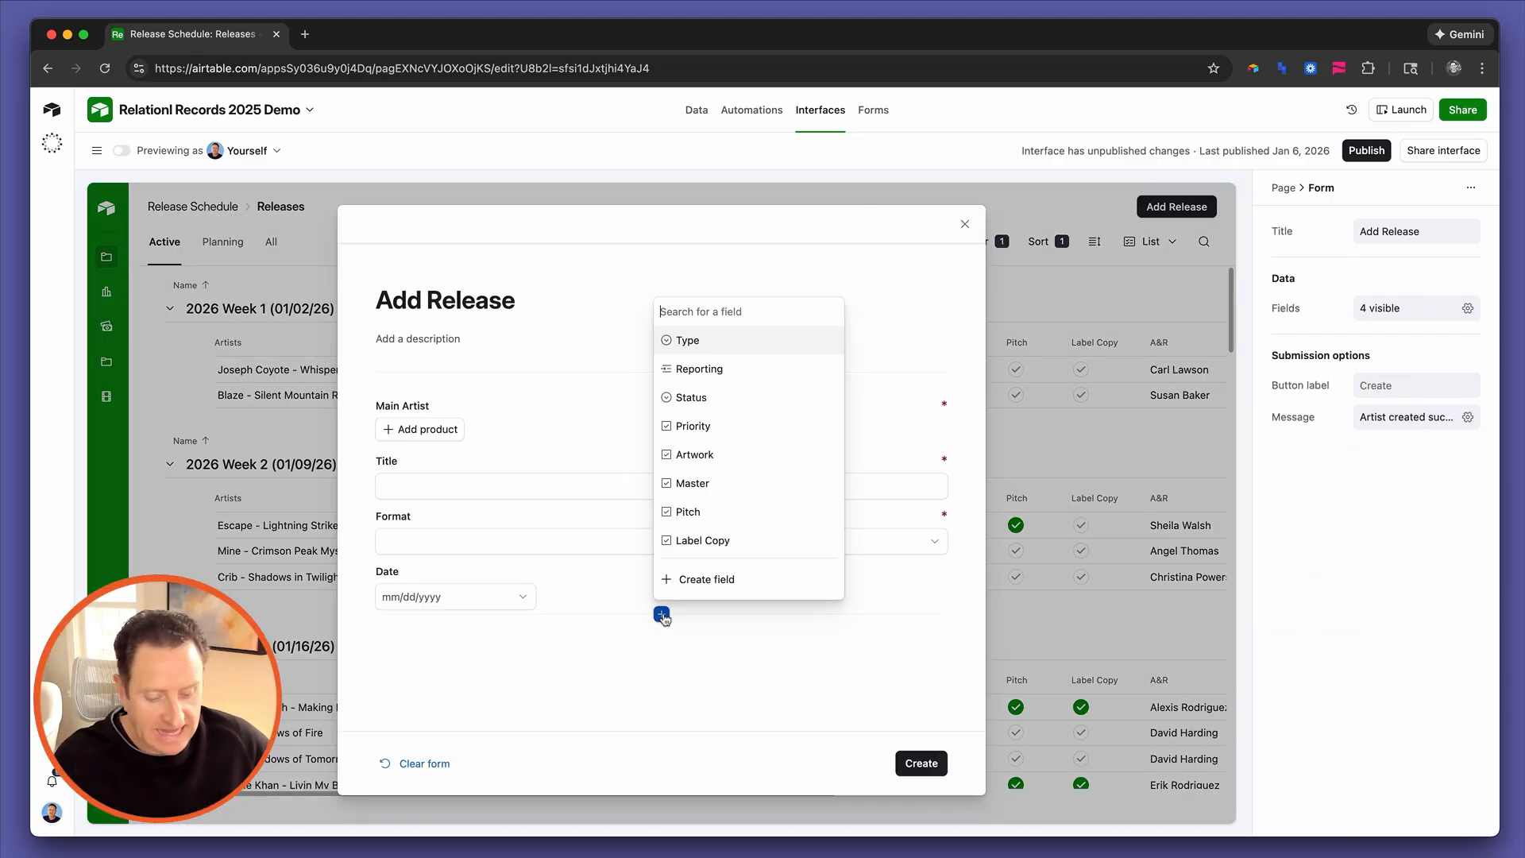
pyautogui.write('tye')
pyautogui.press('Return')
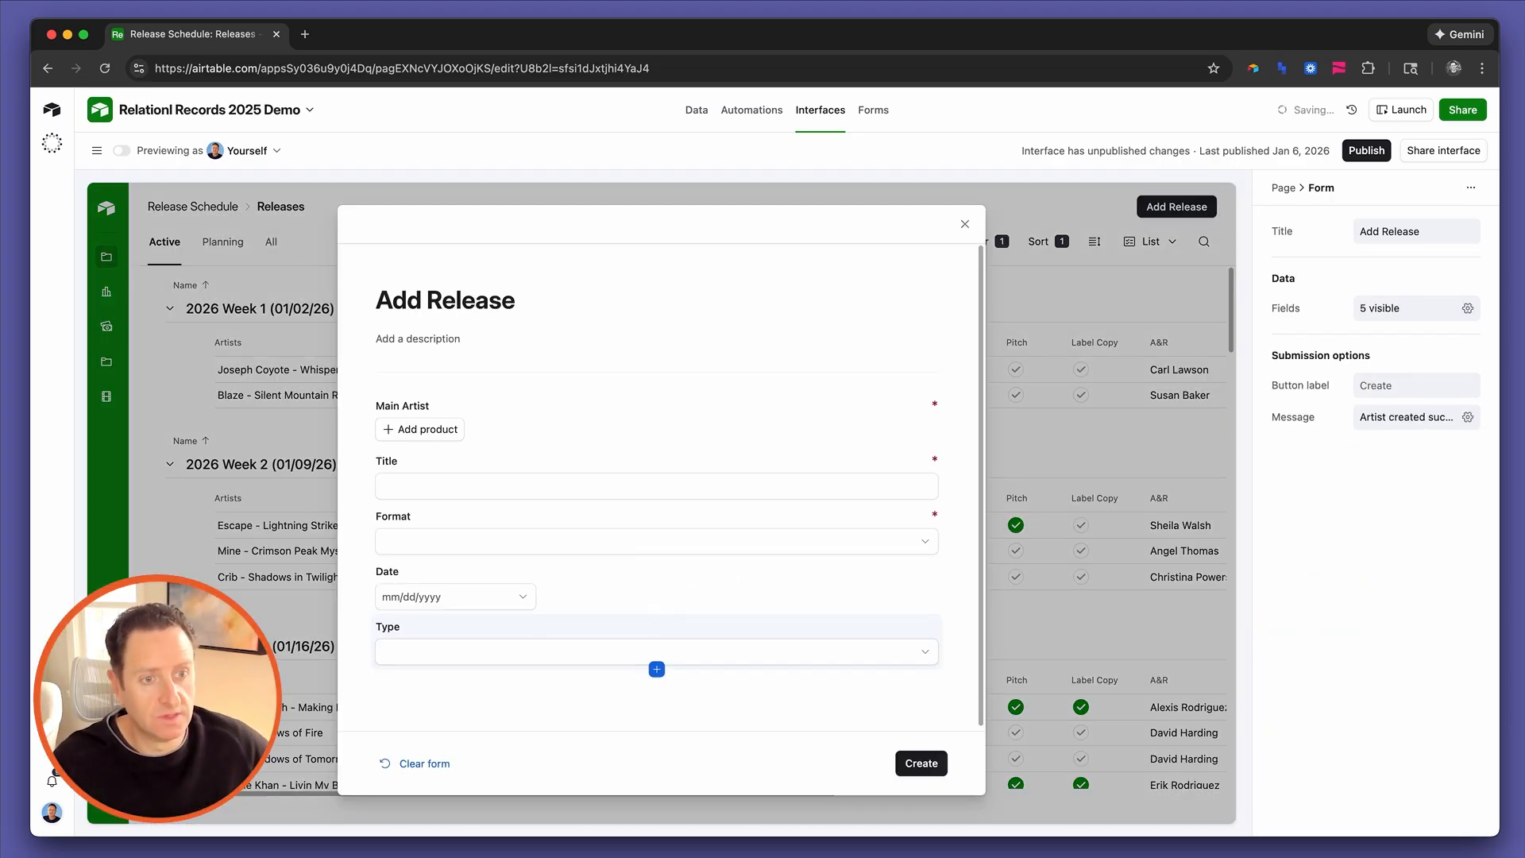
# Give the form's Type field the default value Release, disallow users from editing it, and close the form
pyautogui.click(698, 637)
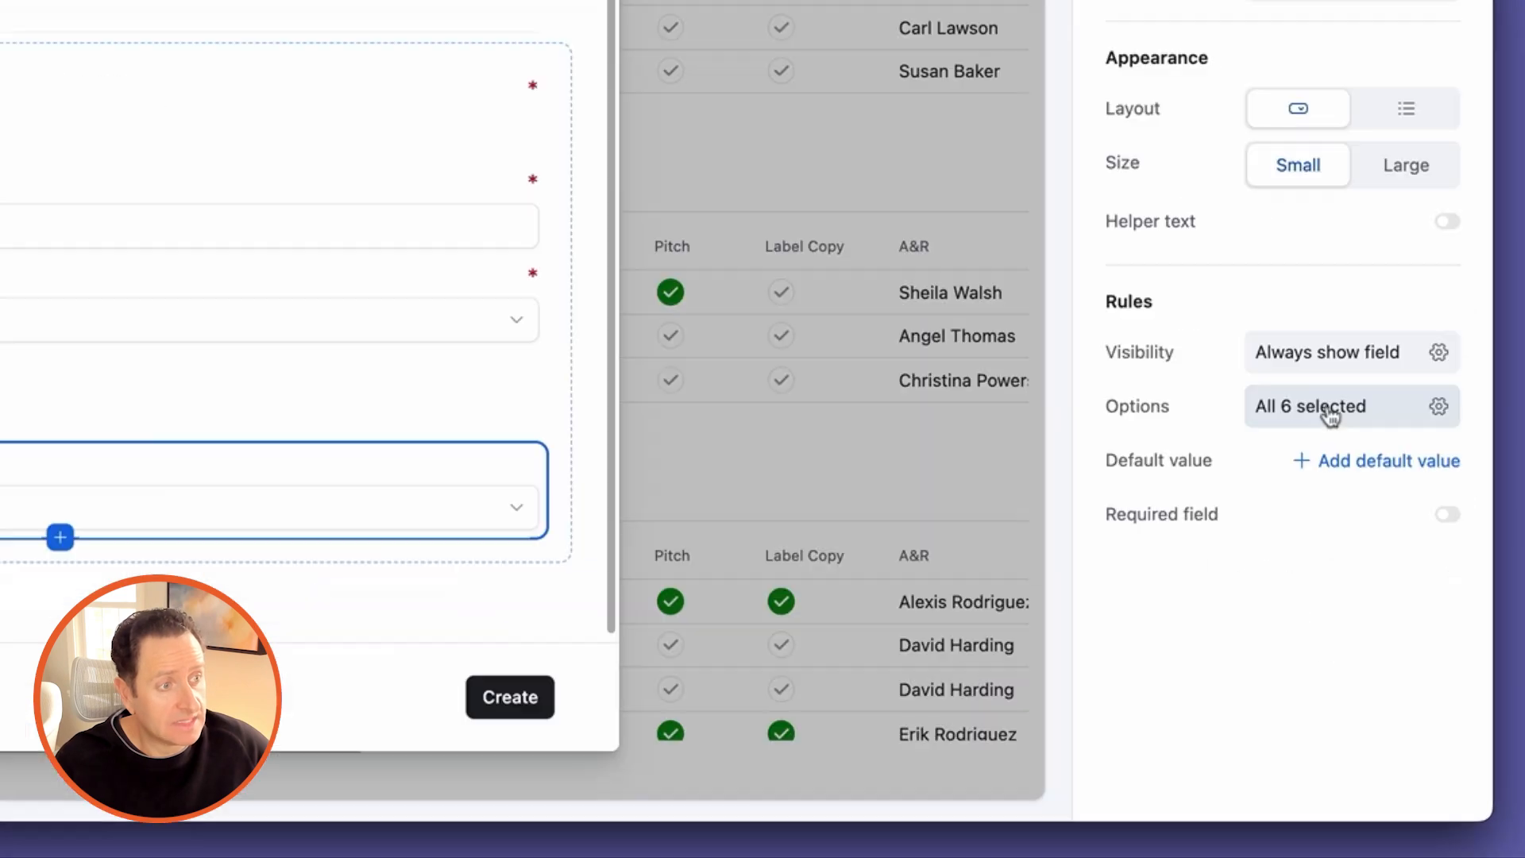
pyautogui.click(1408, 626)
pyautogui.click(1337, 658)
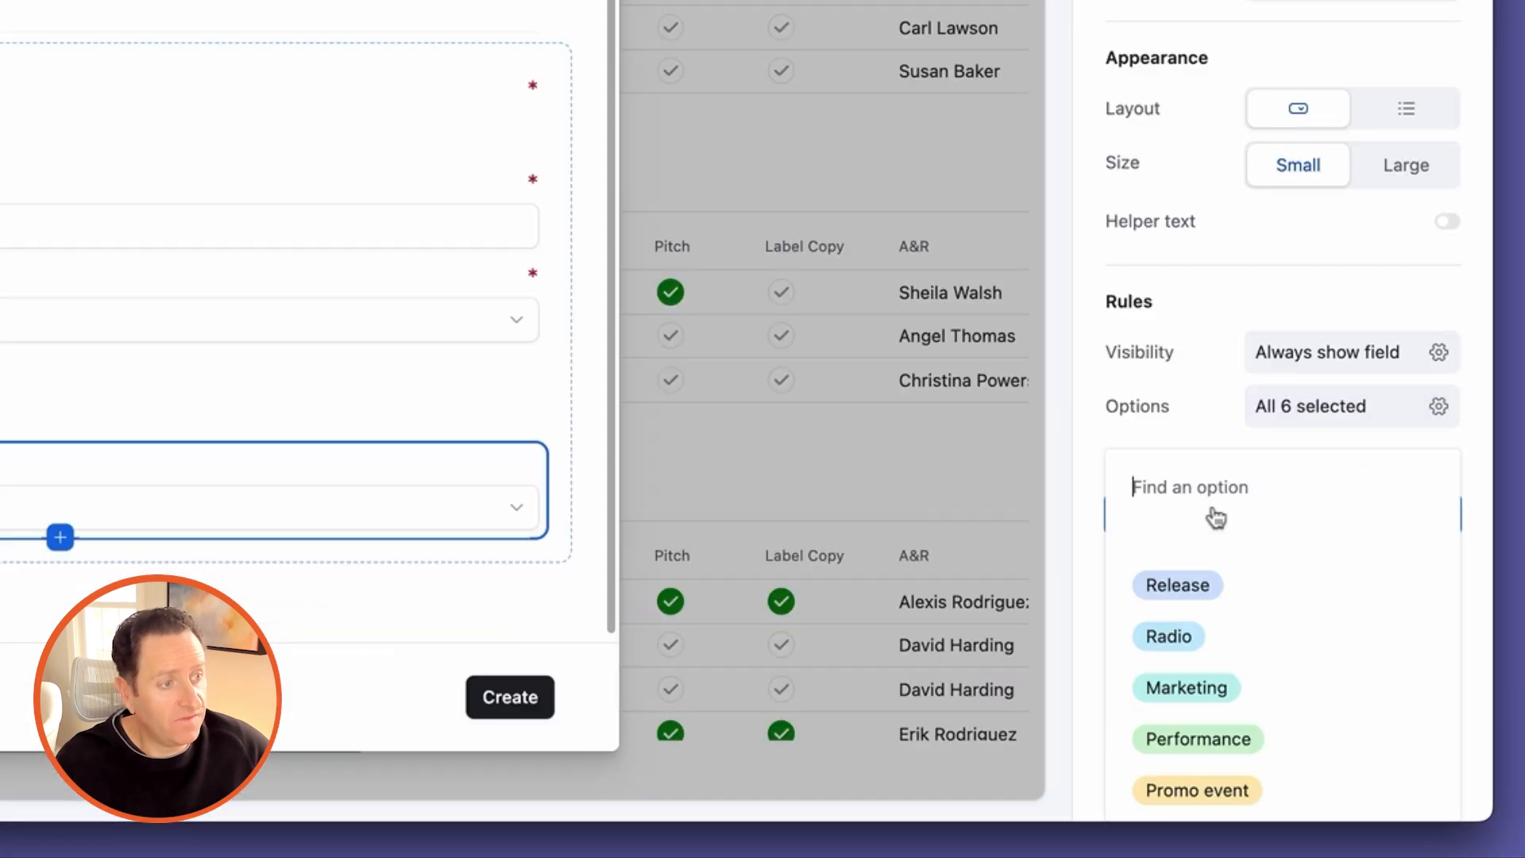
pyautogui.click(1206, 592)
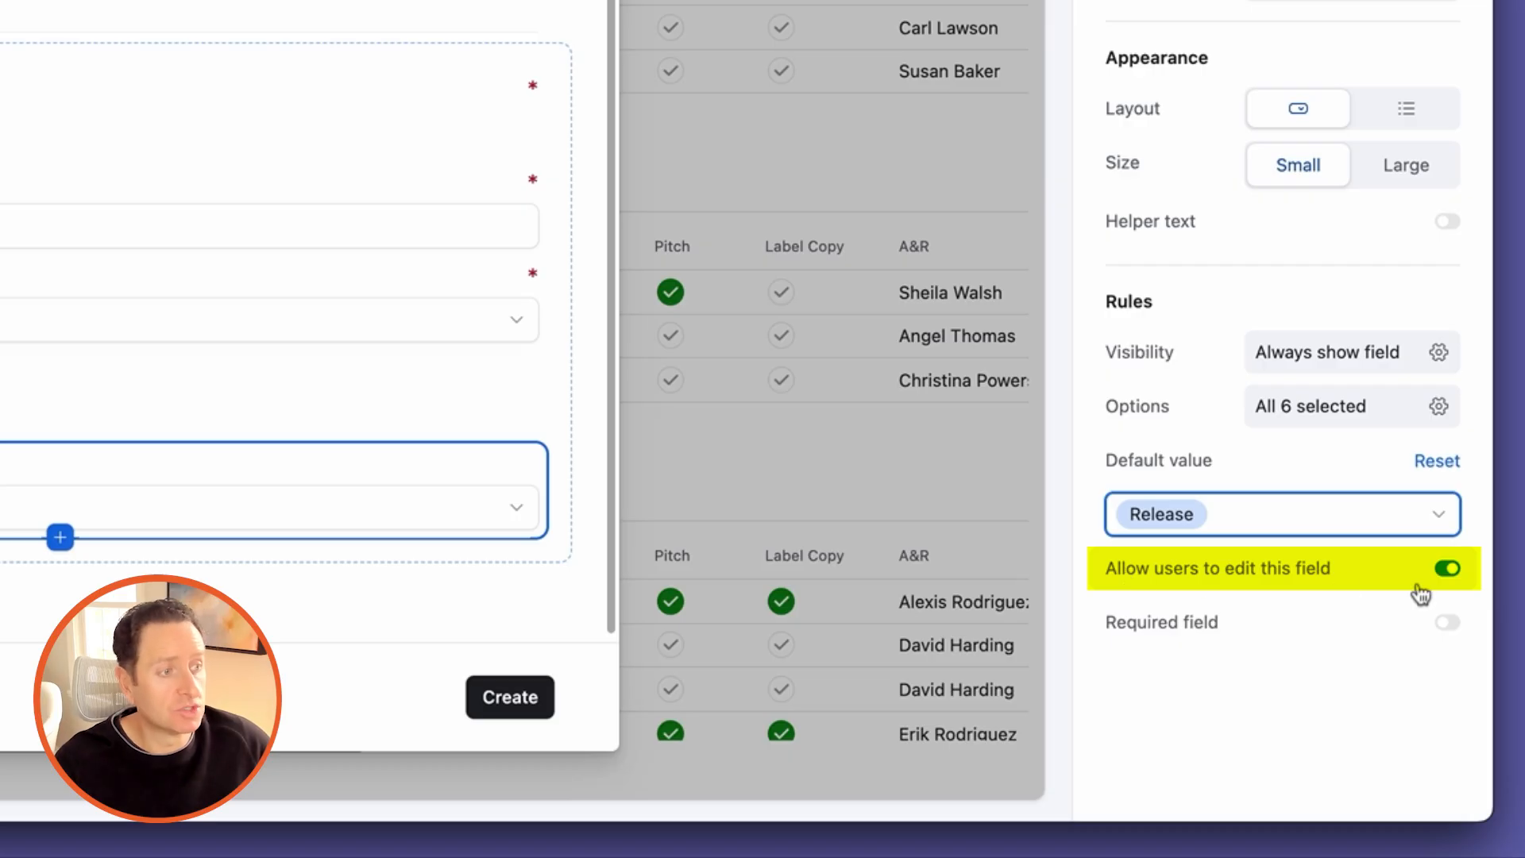
pyautogui.click(1447, 569)
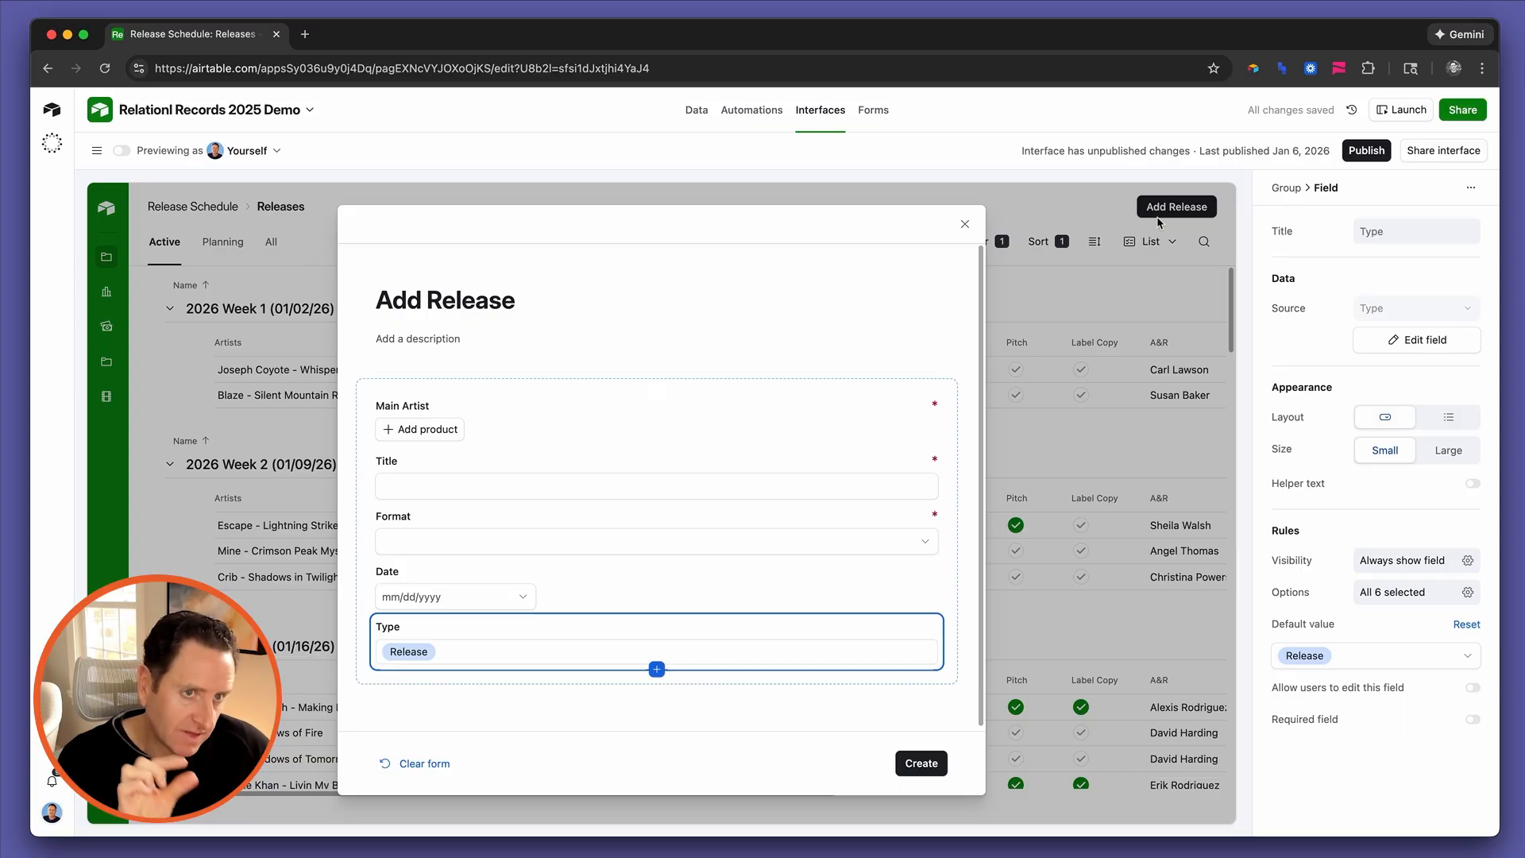
pyautogui.moveTo(460, 698)
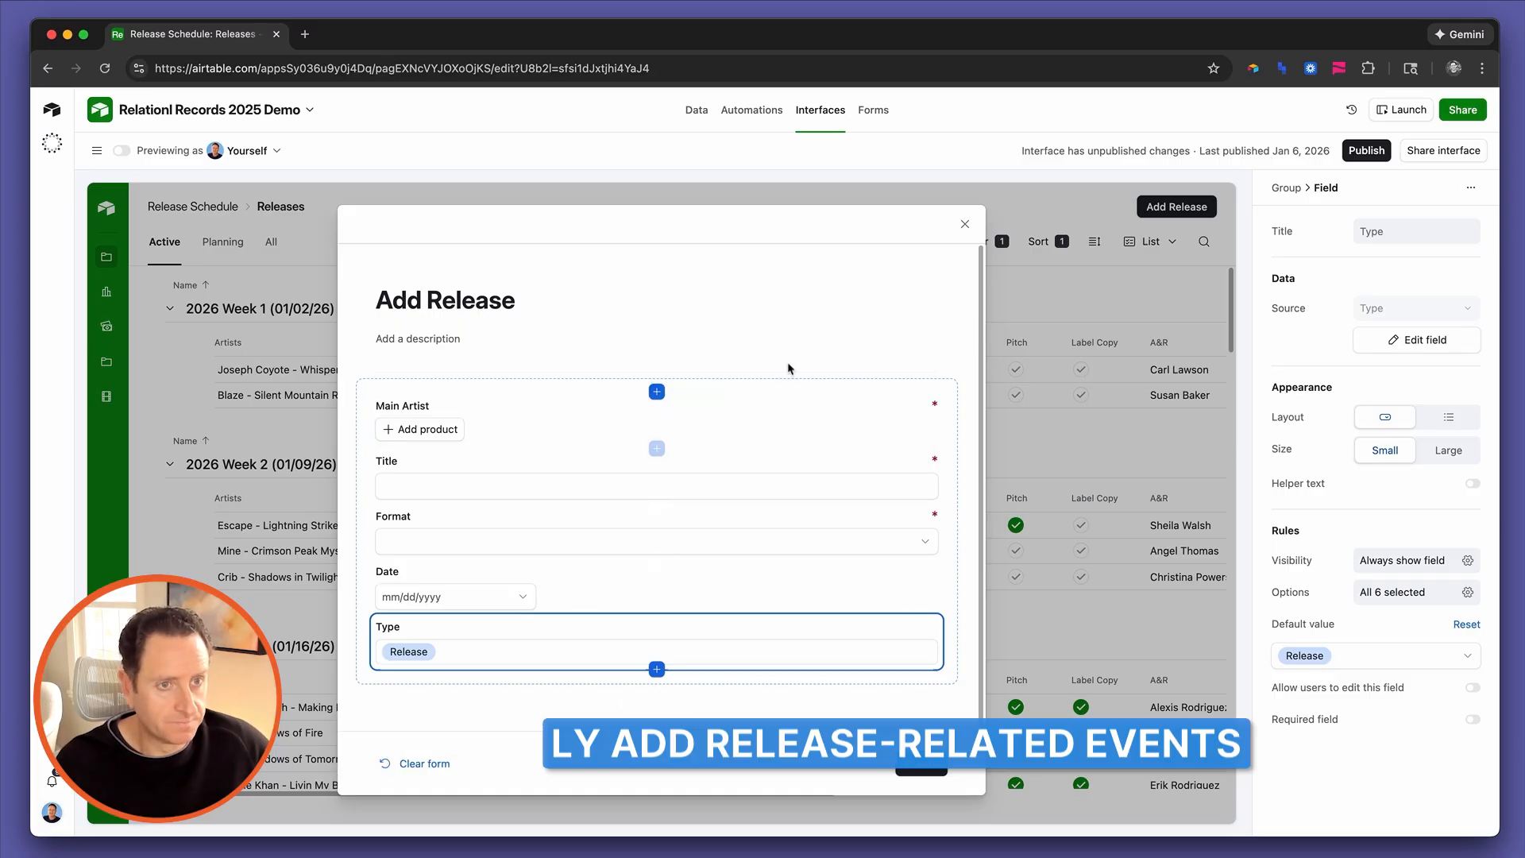
pyautogui.click(965, 226)
# Search the Artists interface page for "fog" and open the Fog artist's detail page
pyautogui.moveTo(106, 257)
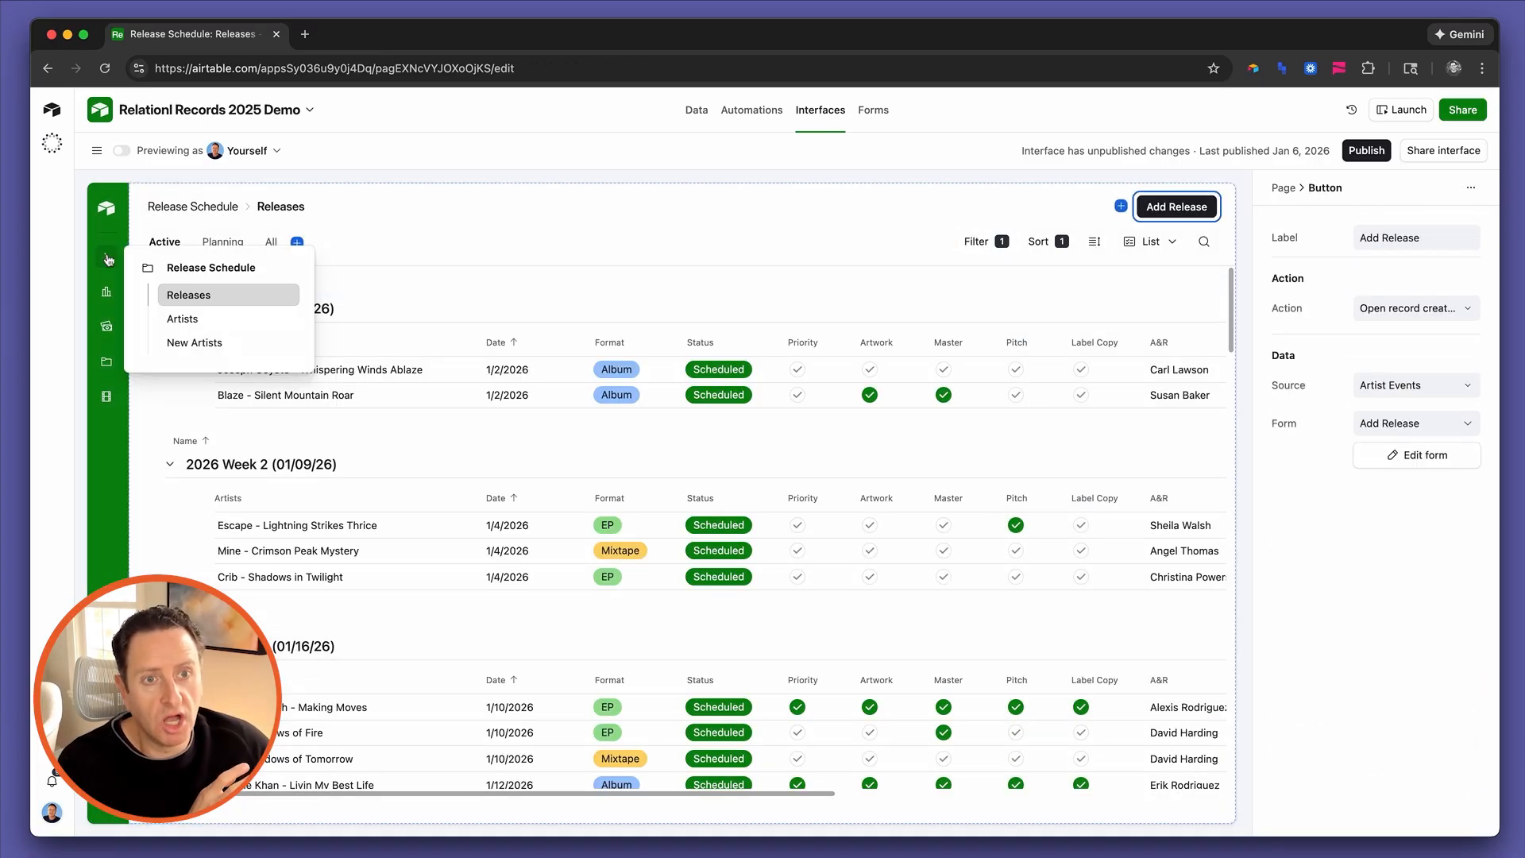
pyautogui.click(198, 321)
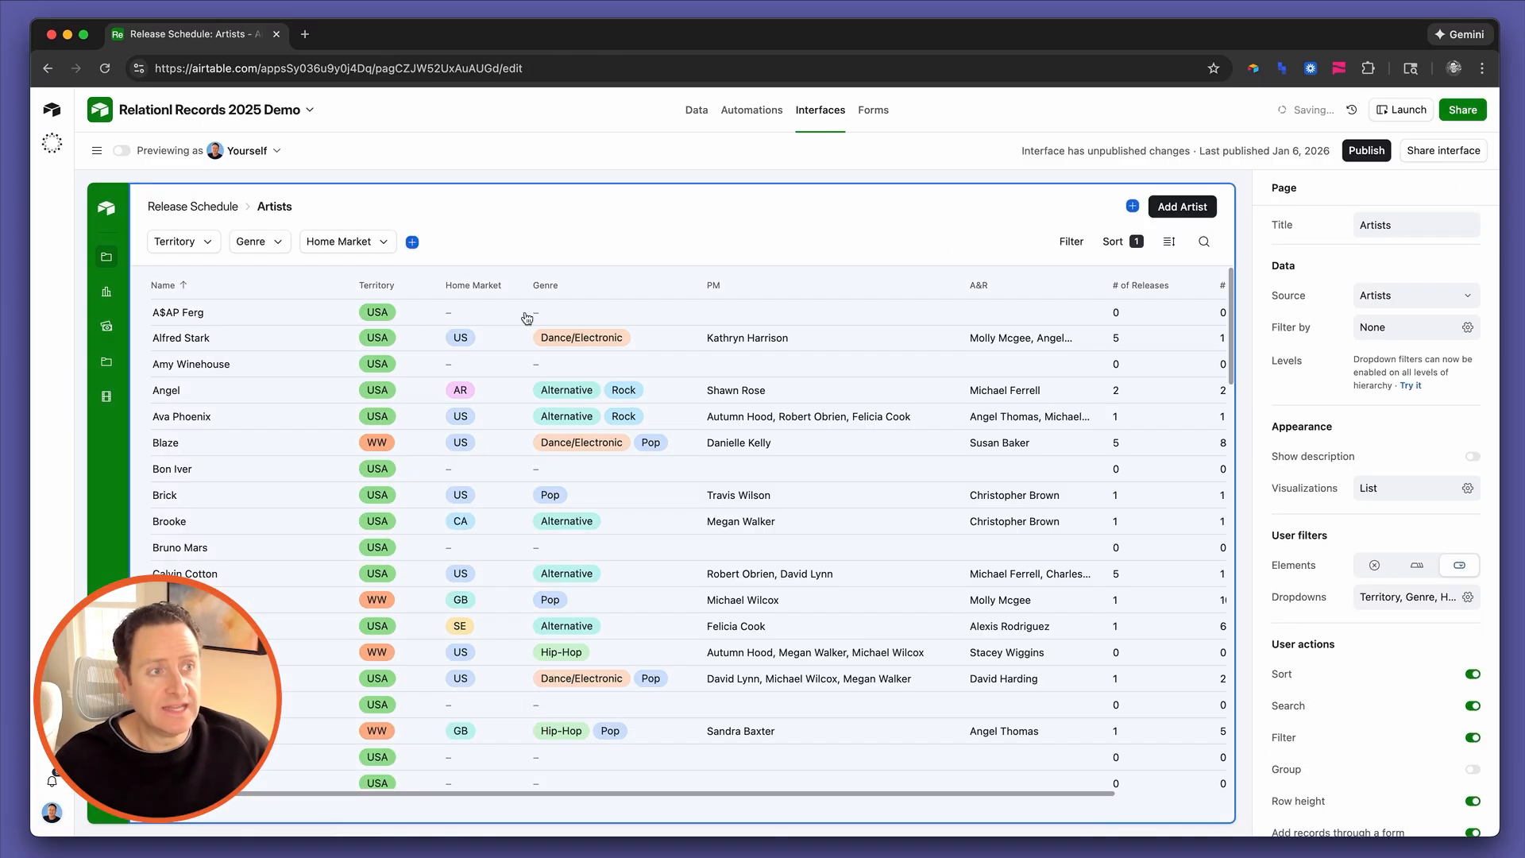
pyautogui.click(1204, 242)
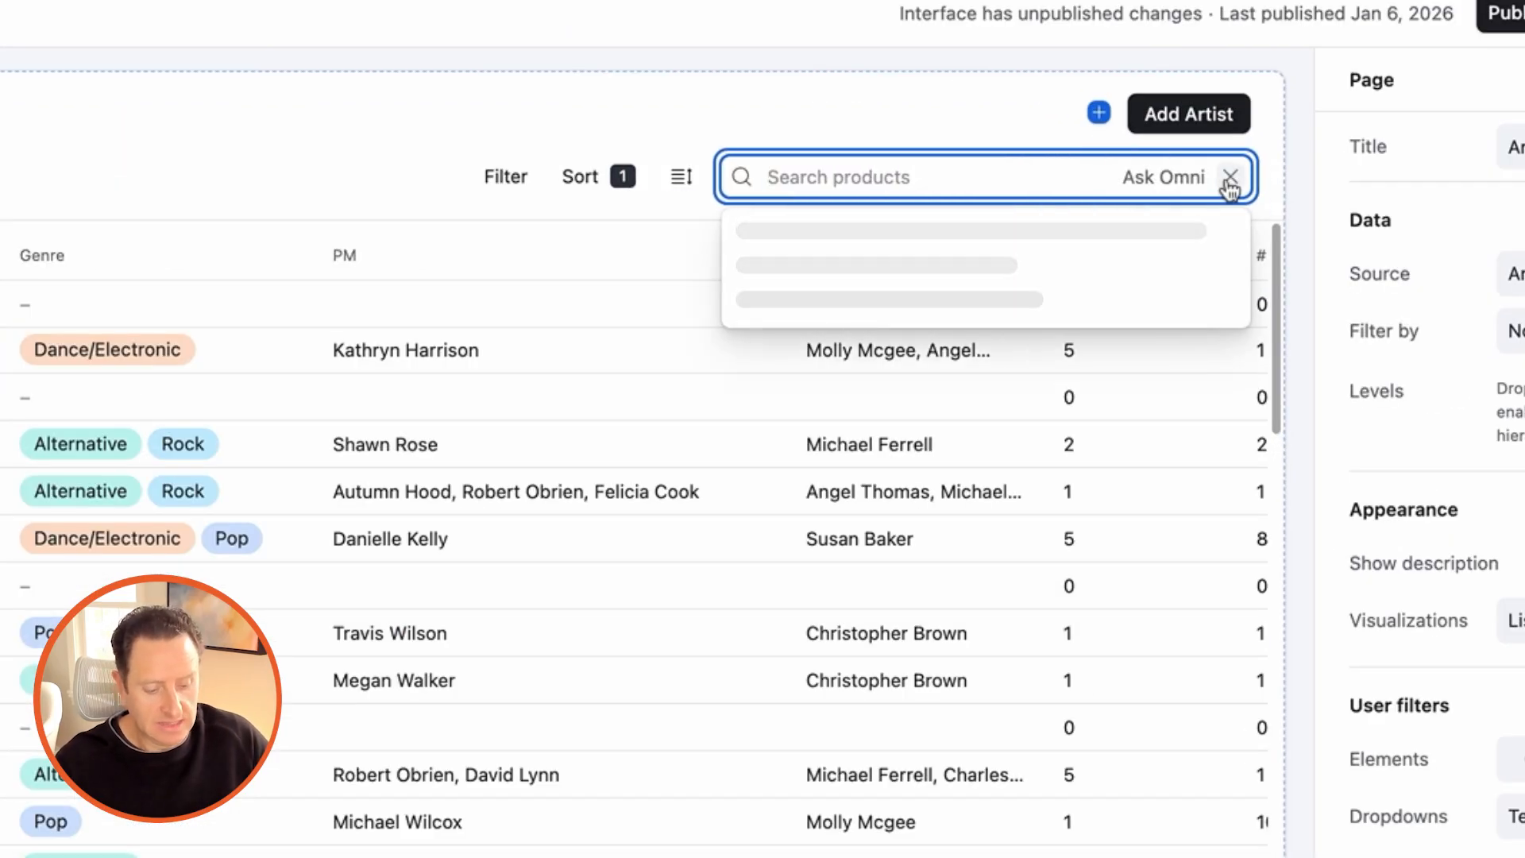
pyautogui.write('fog')
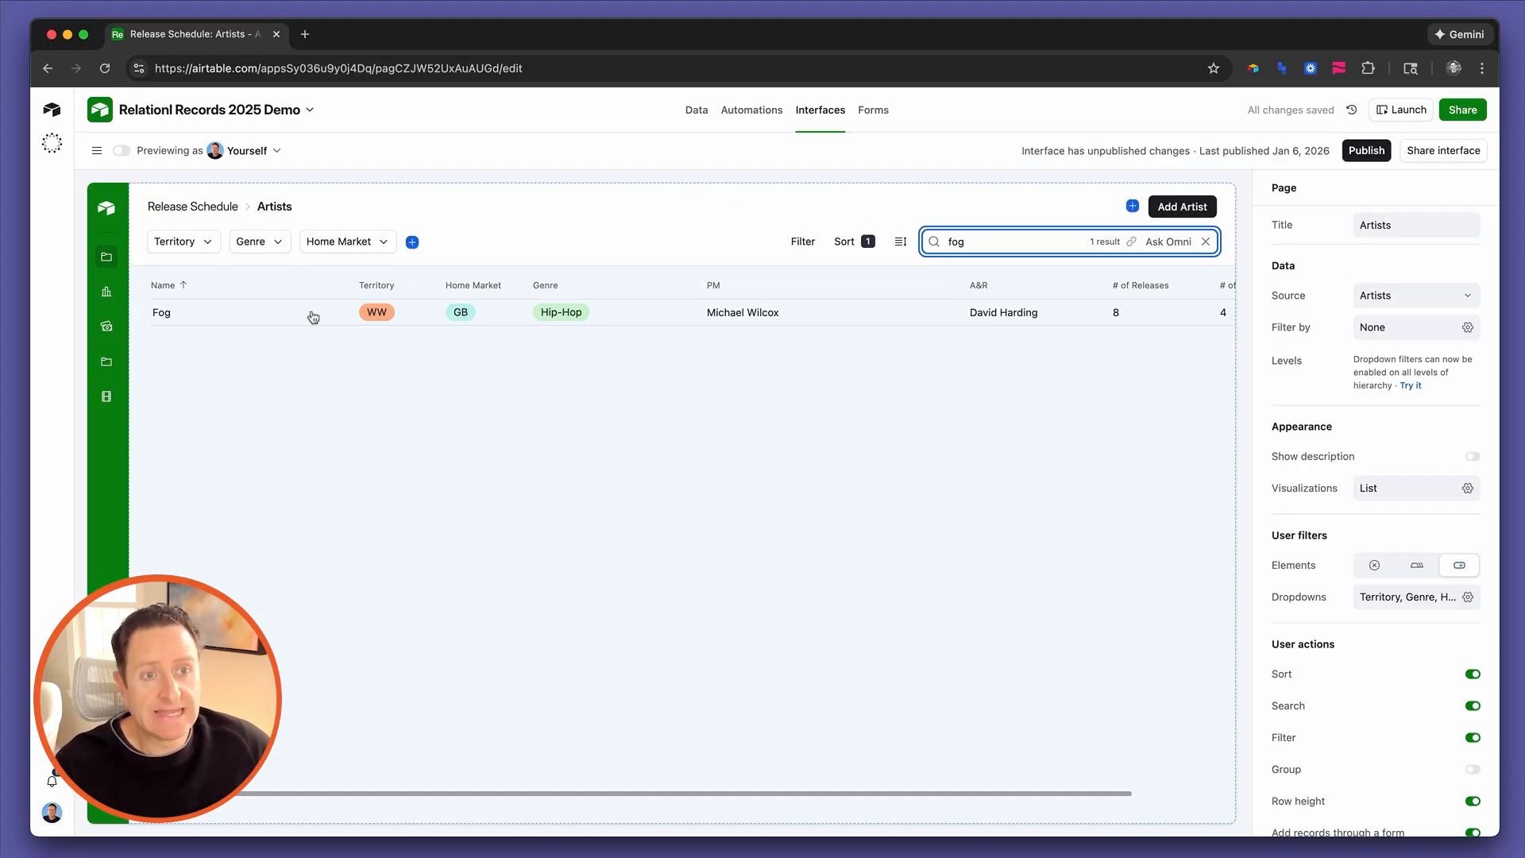
pyautogui.click(313, 317)
pyautogui.click(313, 315)
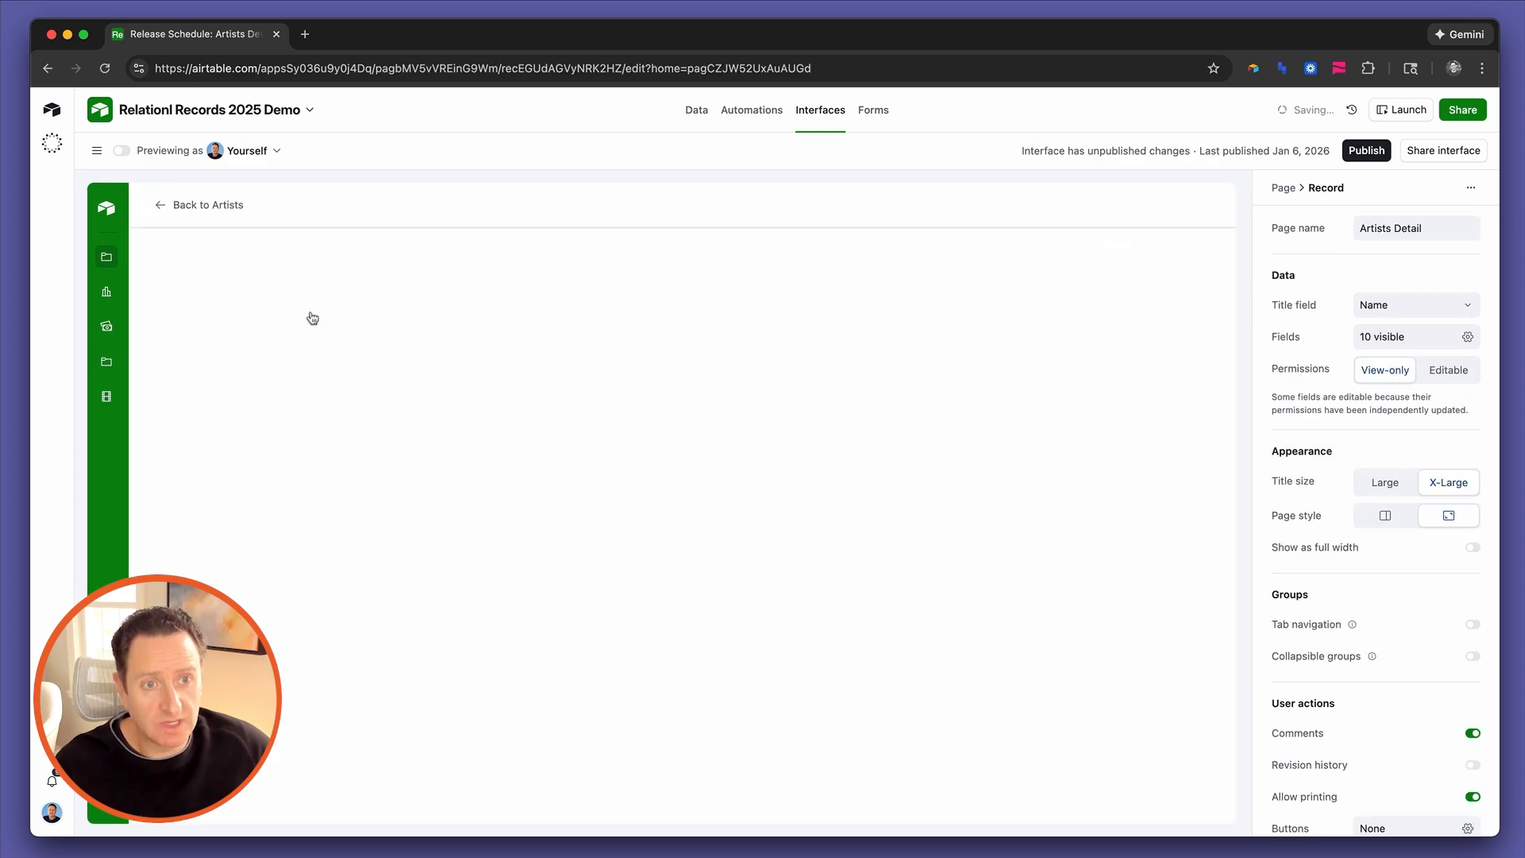
# Add the Artist Events field in a new group beneath Releases on the artist detail page
pyautogui.scroll(-5, 402, 457)
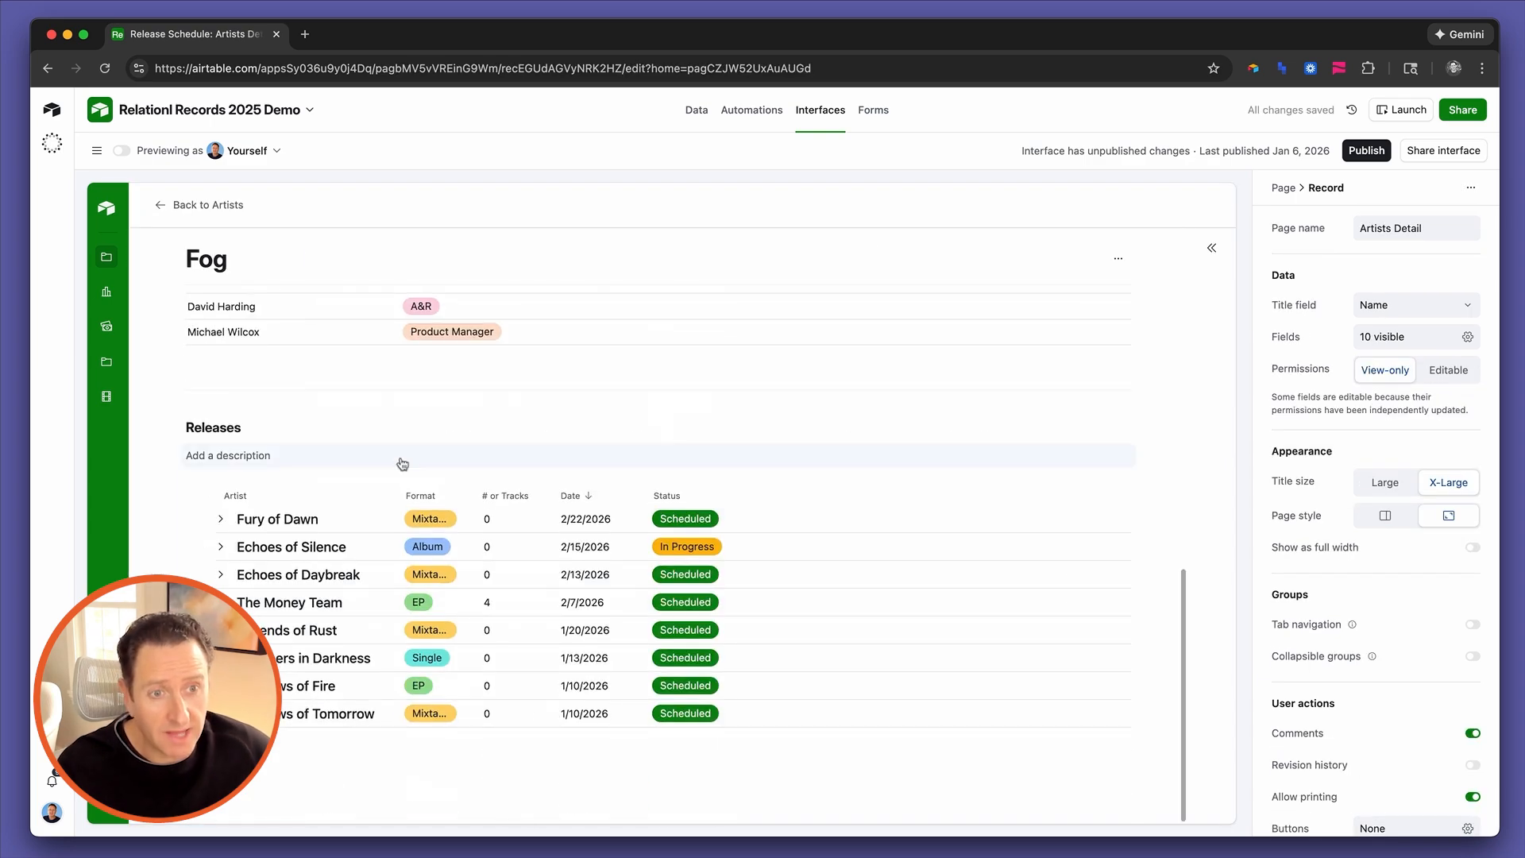
pyautogui.click(639, 775)
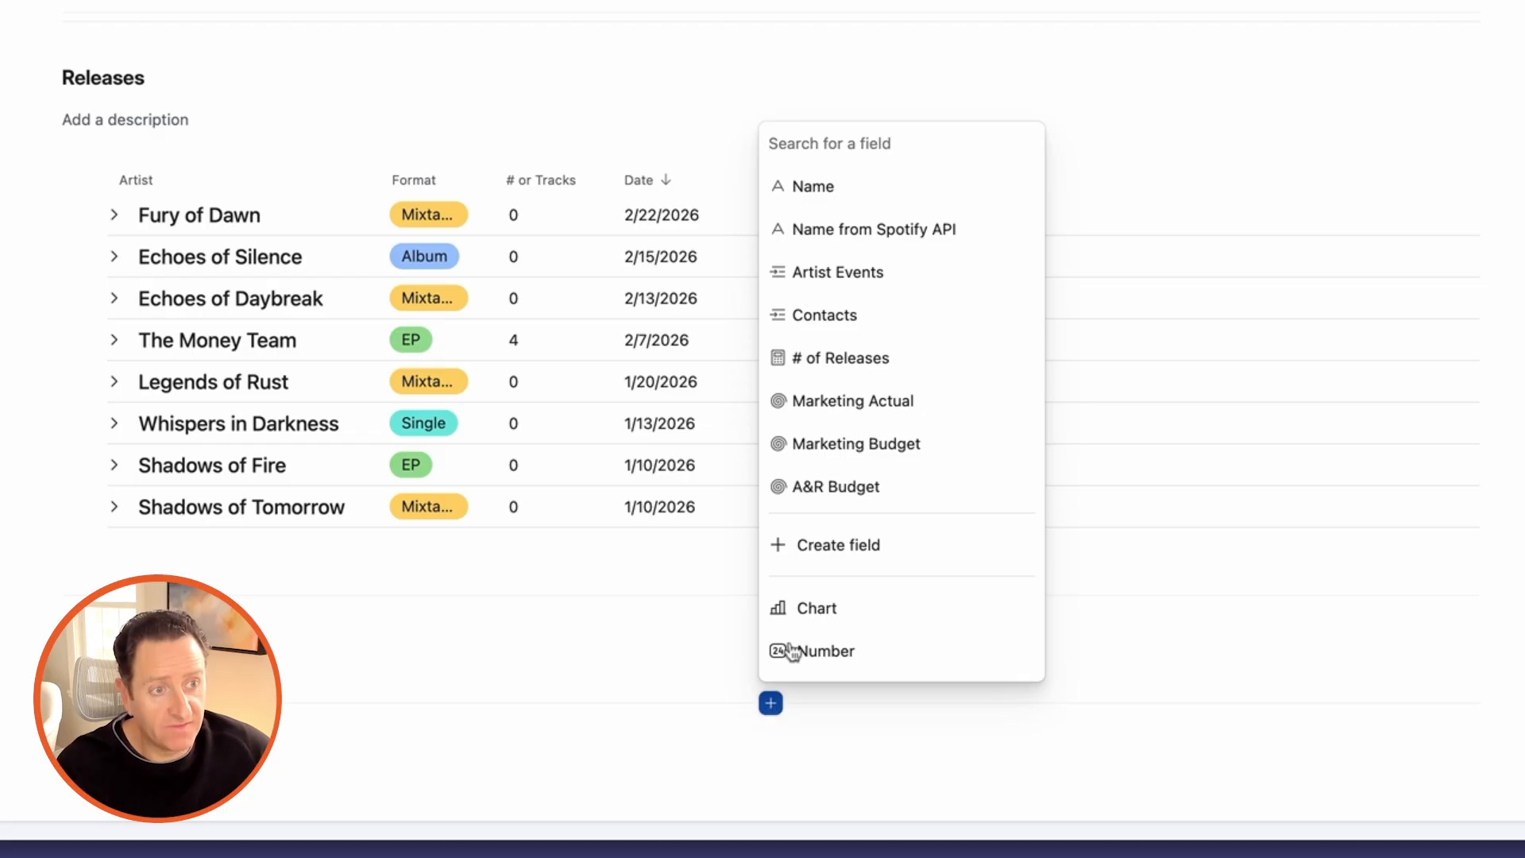
pyautogui.click(842, 274)
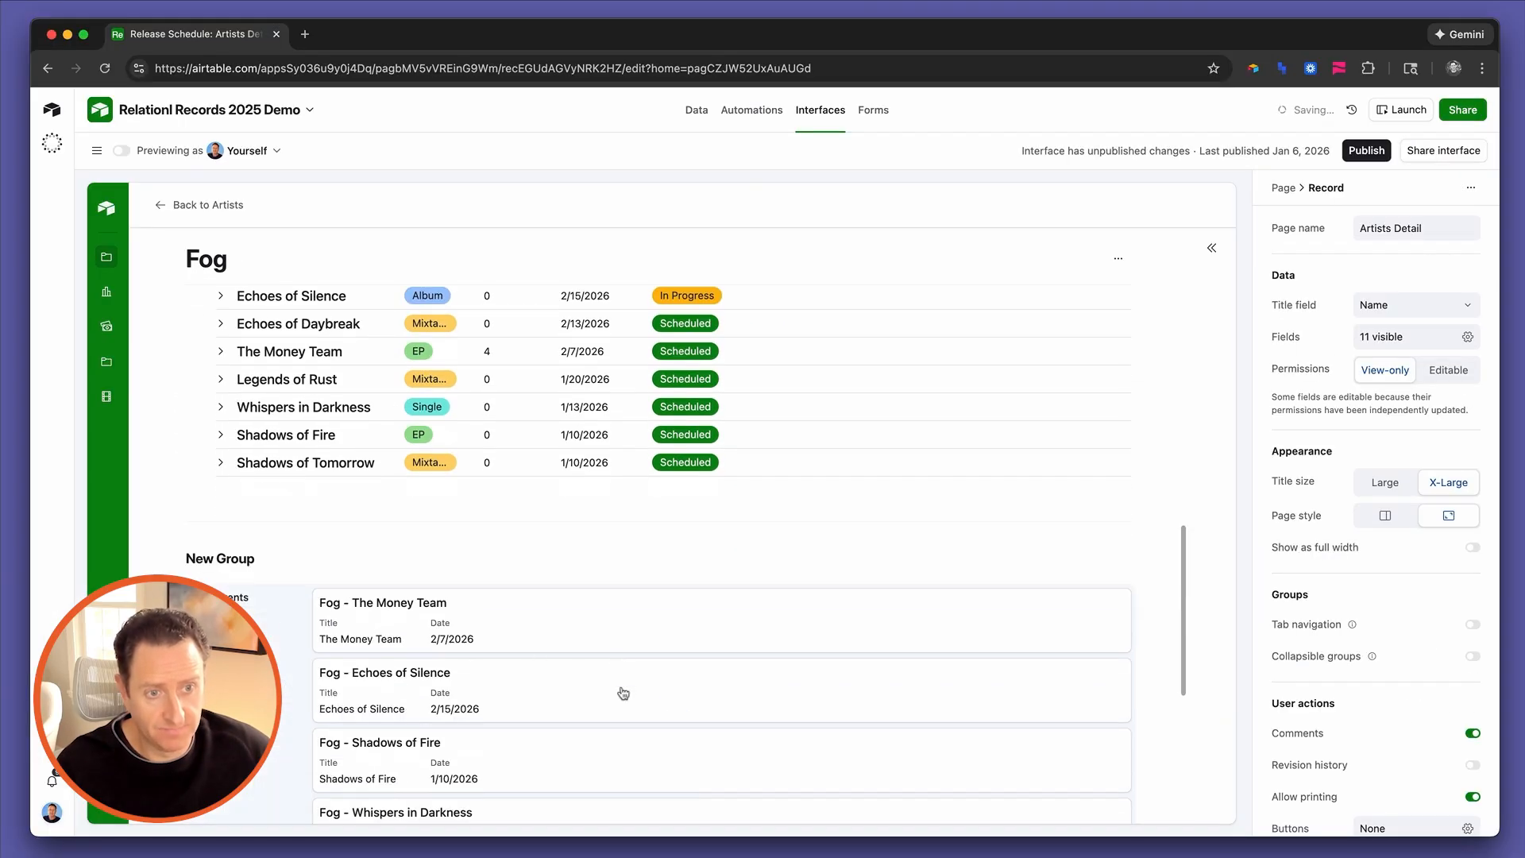
# Show the Artist Events field as a view with Calendar as its only visualization, hiding List
pyautogui.click(260, 617)
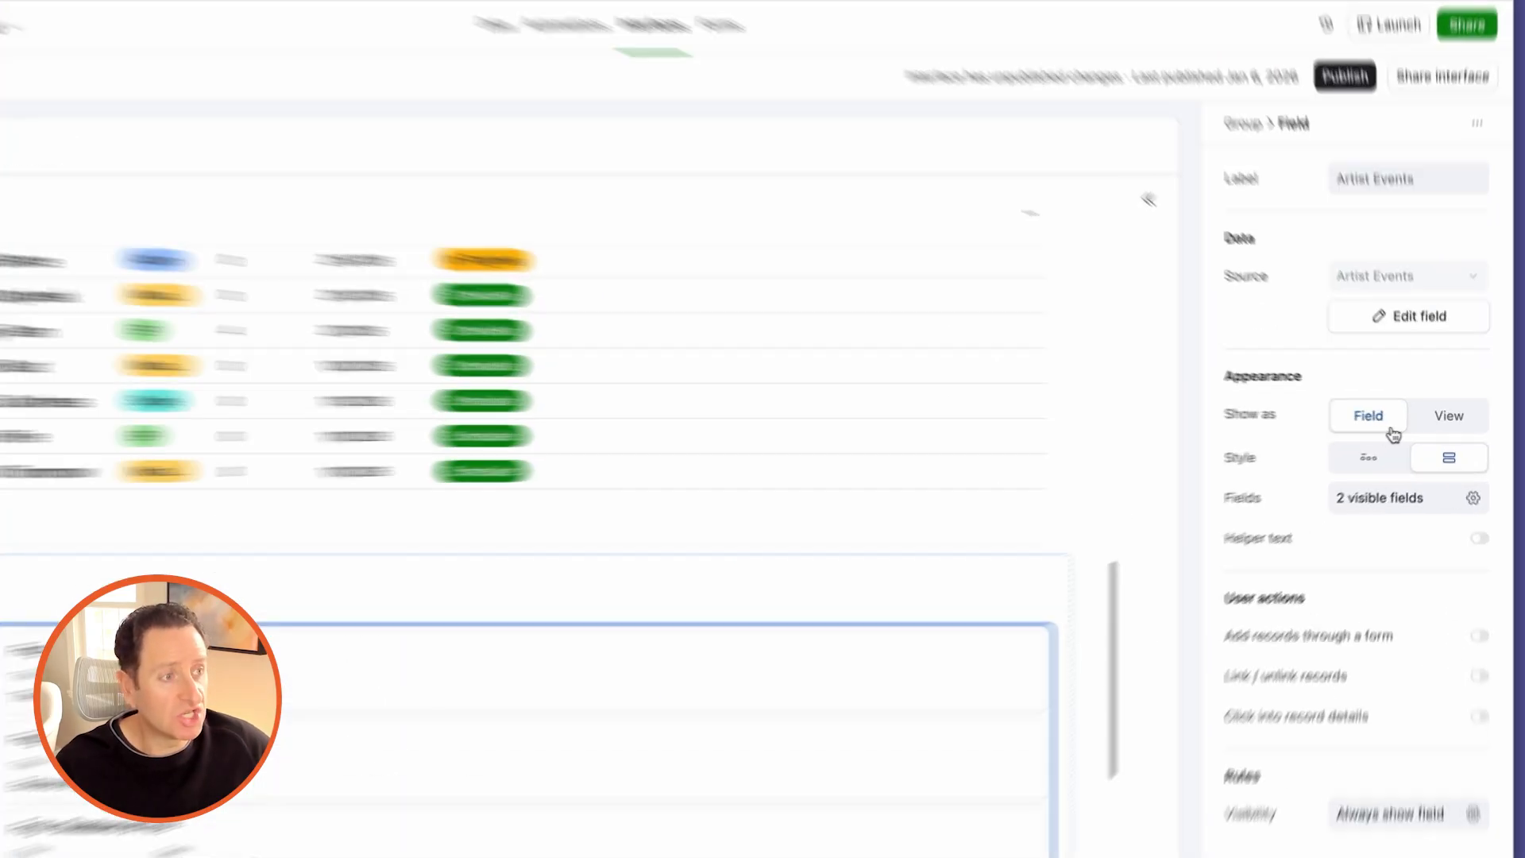
pyautogui.click(1446, 419)
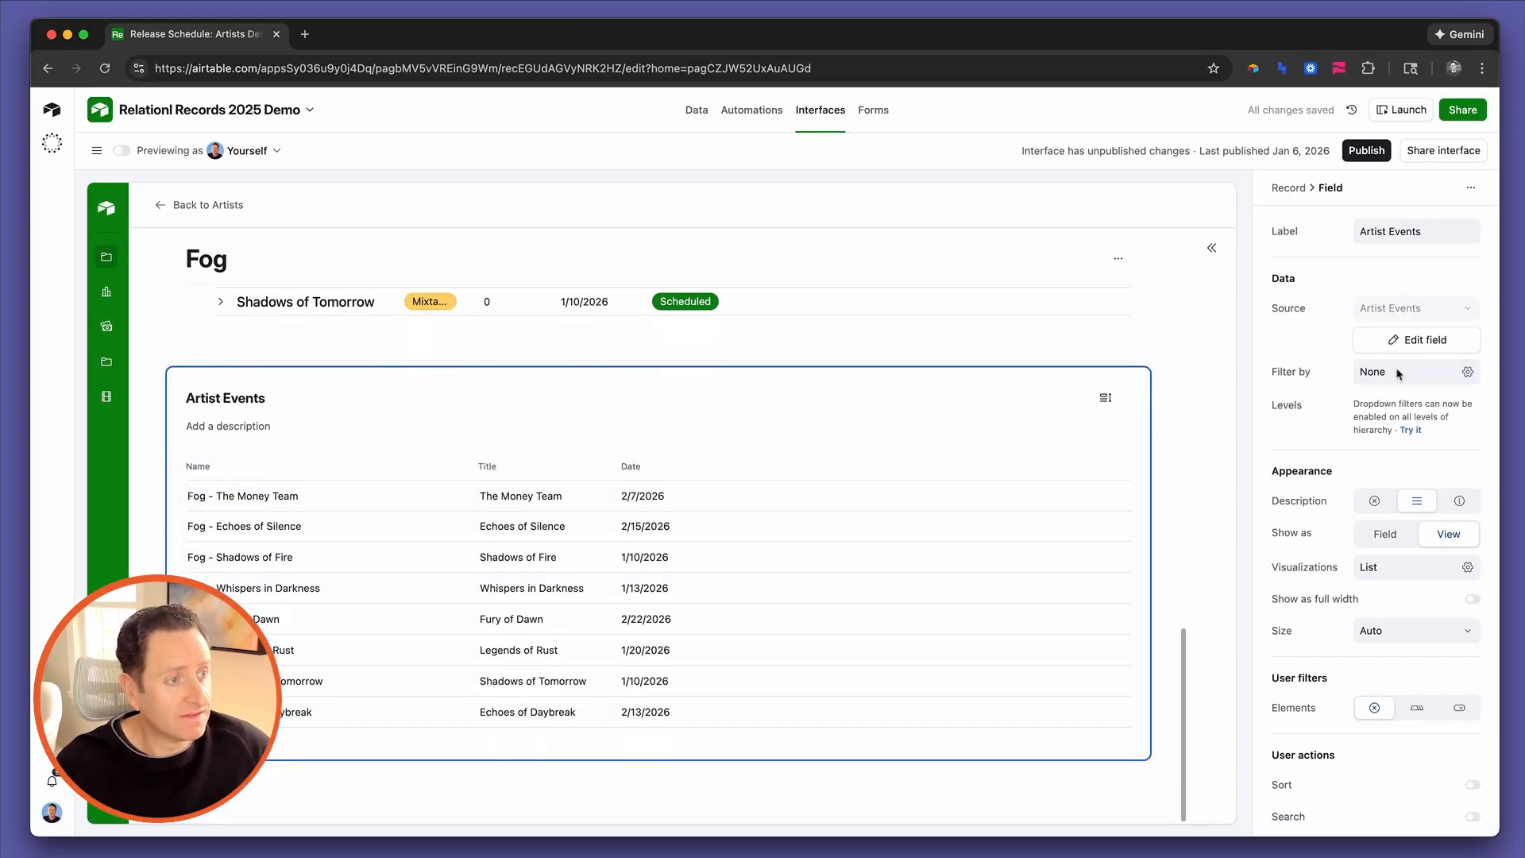
pyautogui.click(1271, 567)
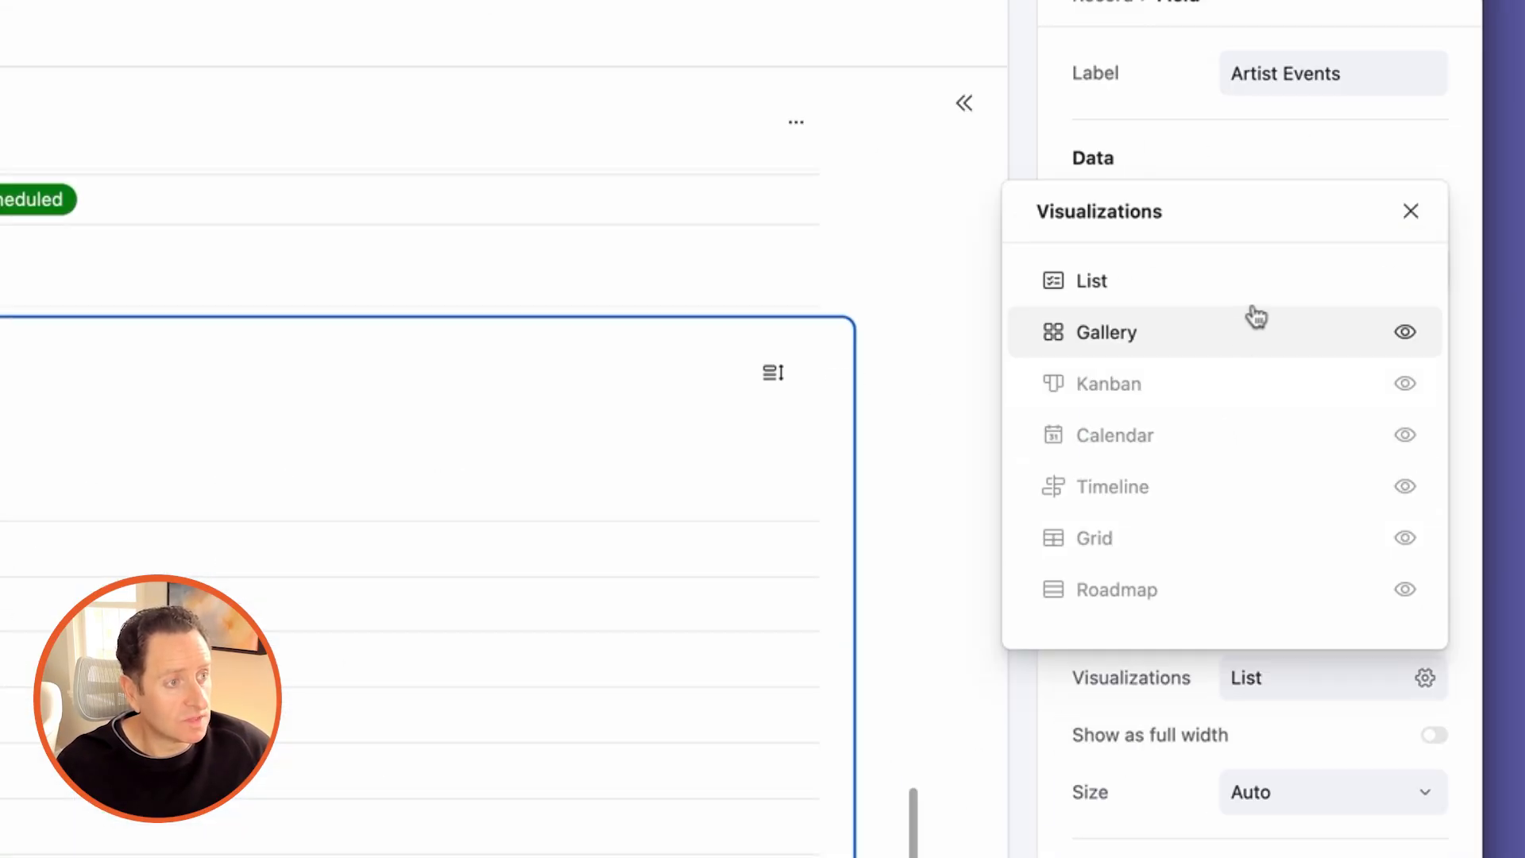
pyautogui.click(1405, 435)
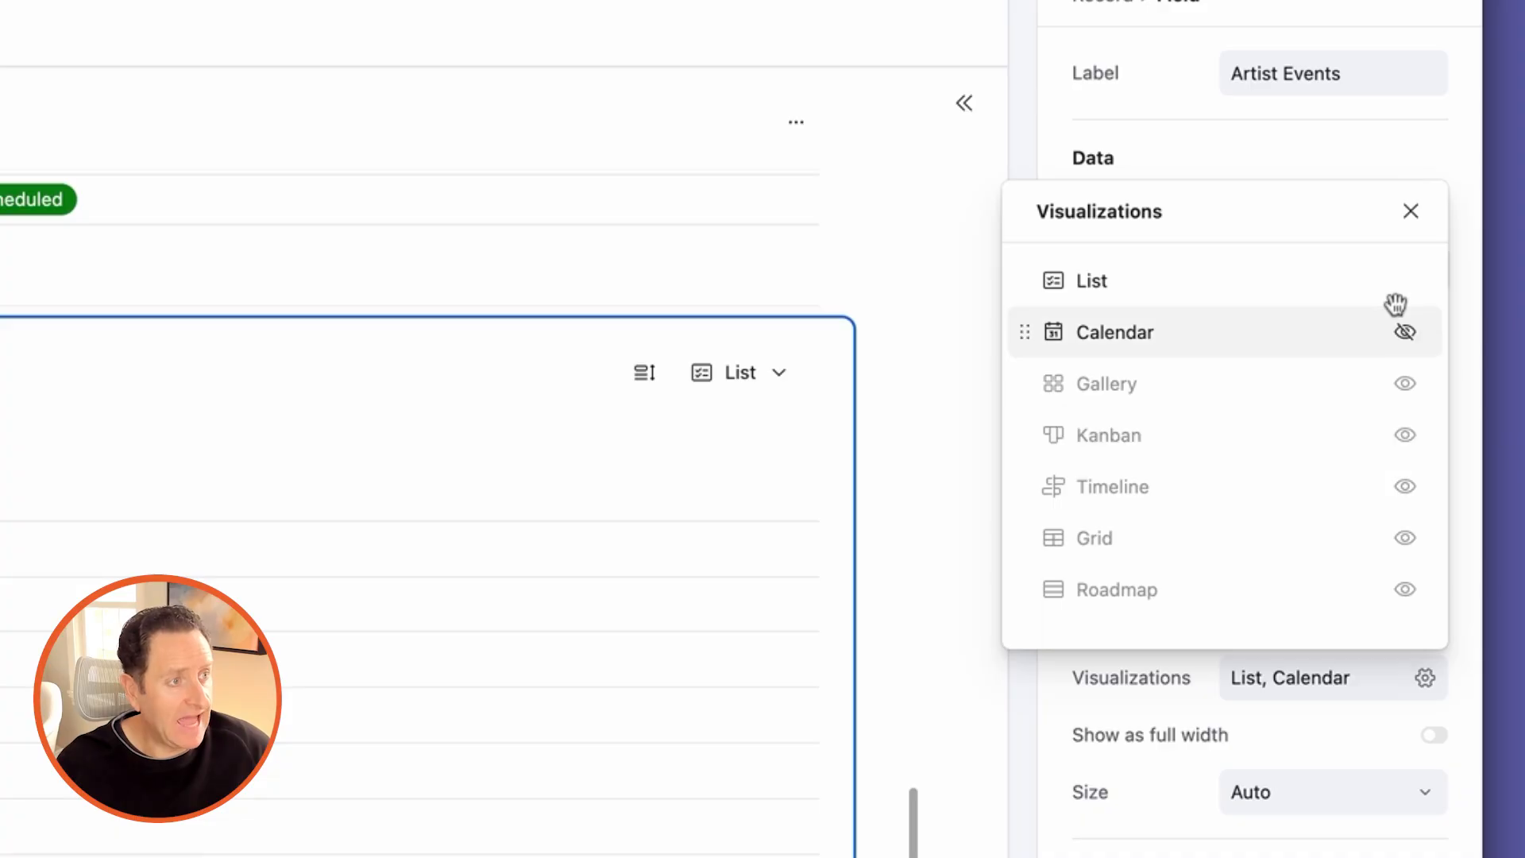
pyautogui.click(1404, 284)
# Show the Artist Events calendar at full width and set its size to Large
pyautogui.click(1461, 548)
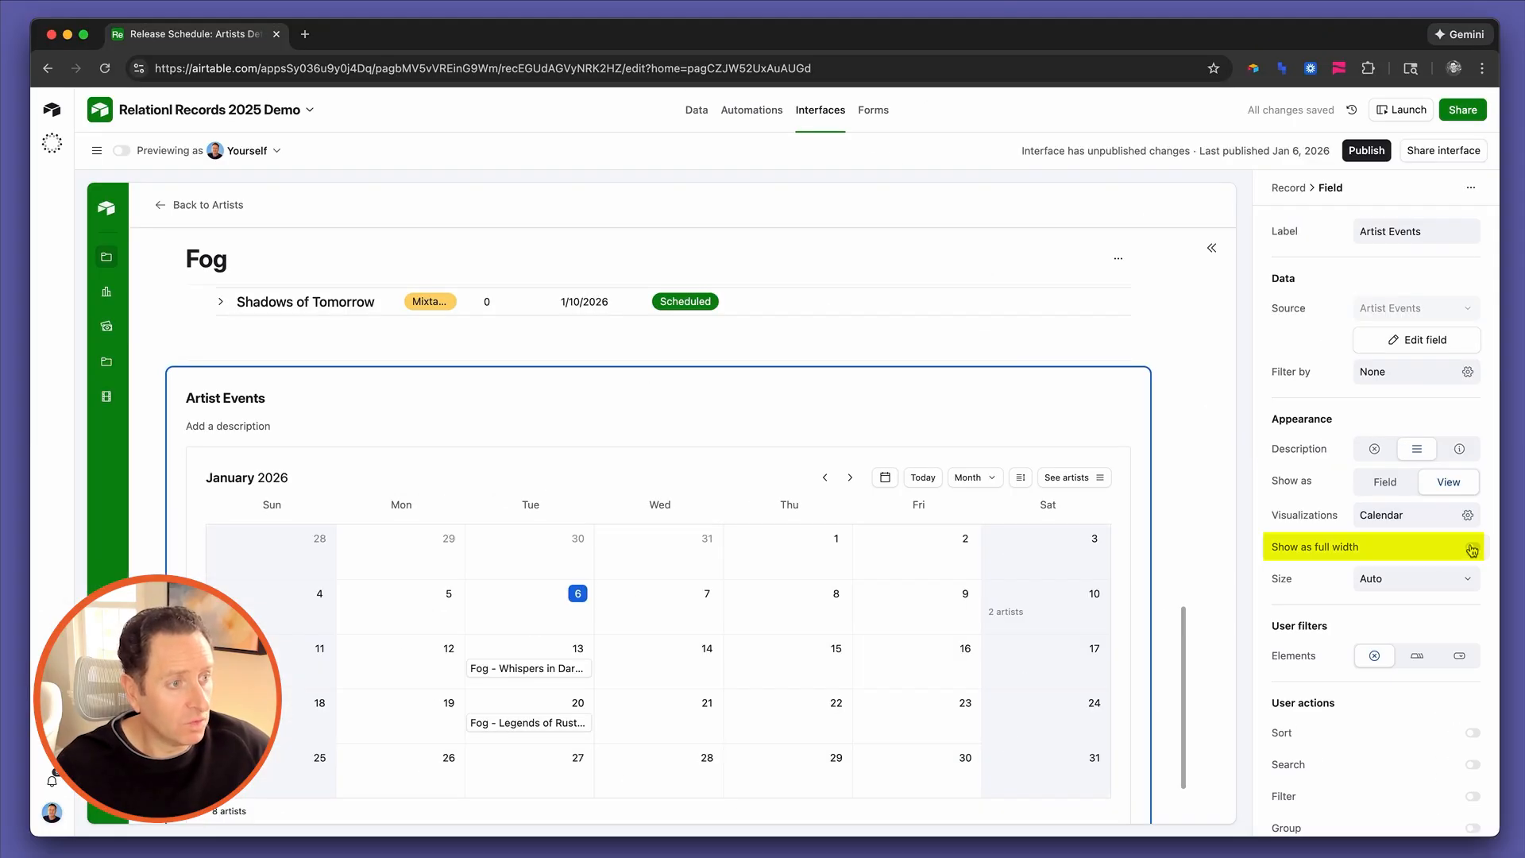
pyautogui.click(1472, 548)
pyautogui.click(1462, 580)
pyautogui.click(1426, 713)
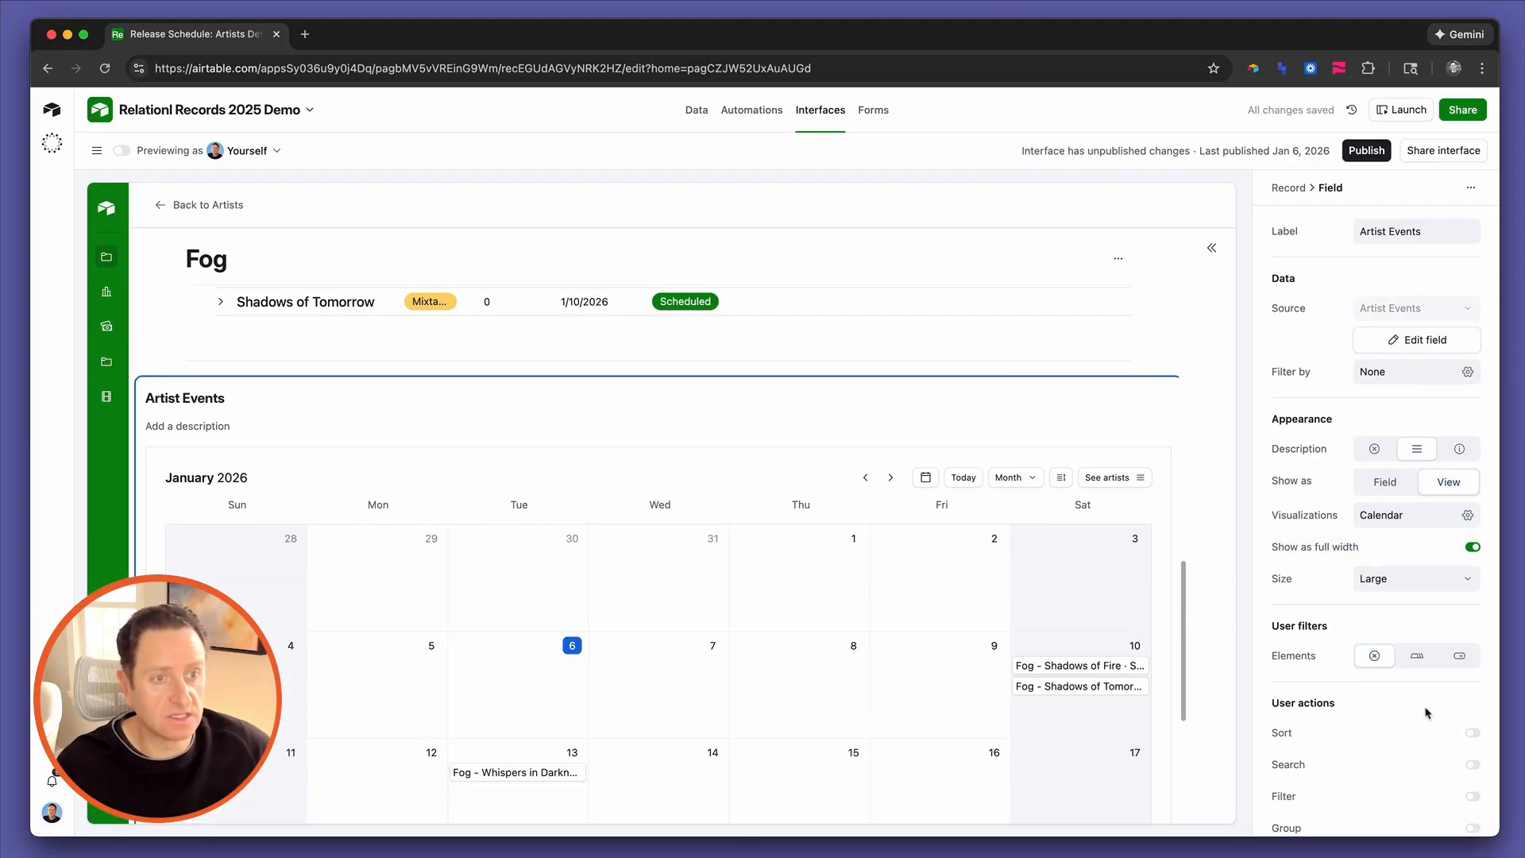
# Rename the calendar's Artist Events heading to "Artist Timeline"
pyautogui.scroll(-5, 824, 567)
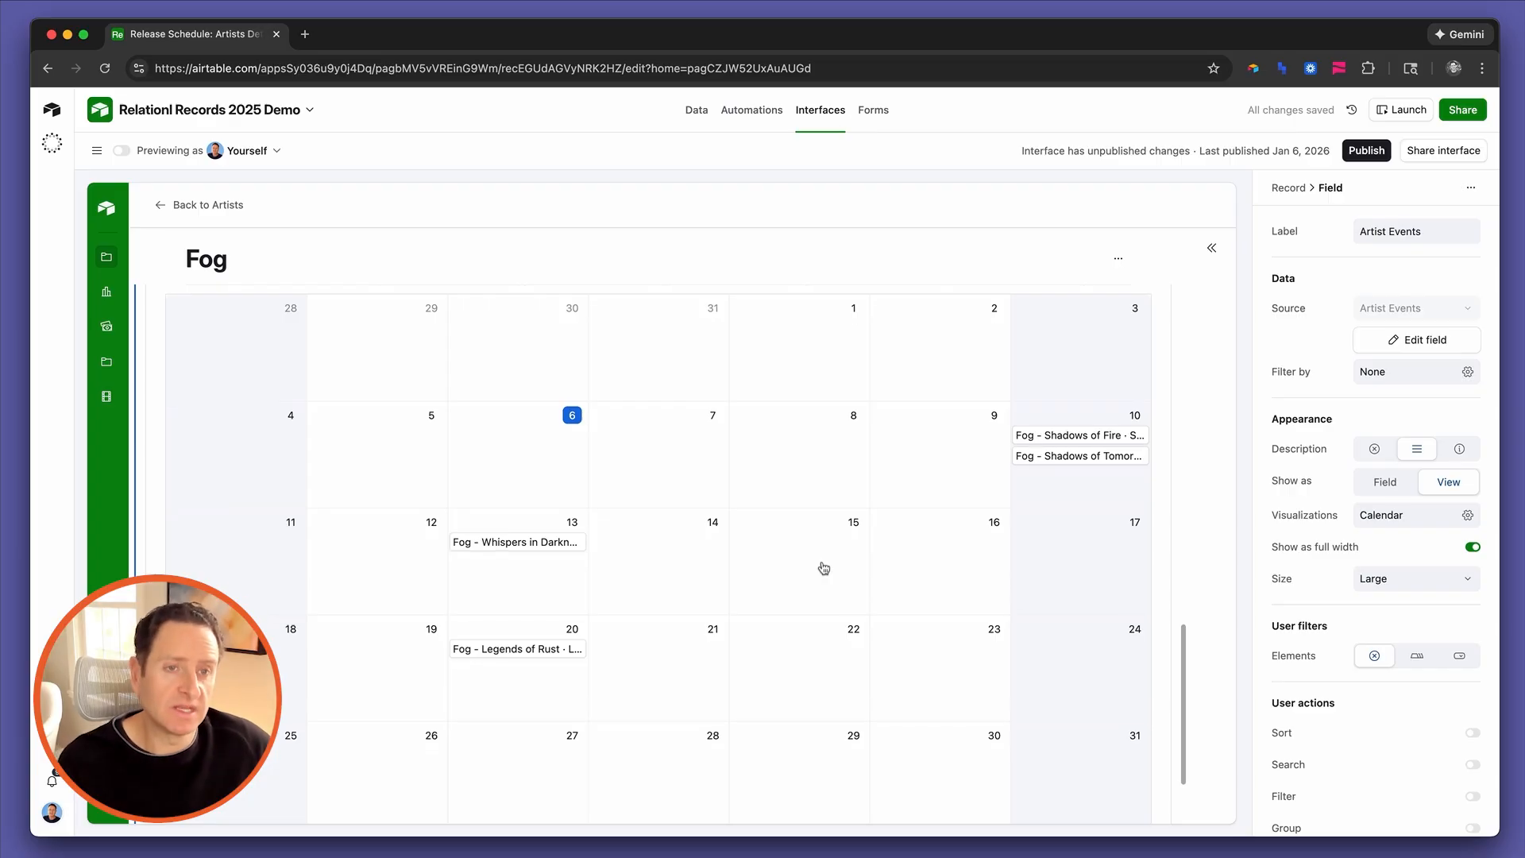
pyautogui.scroll(3, 824, 567)
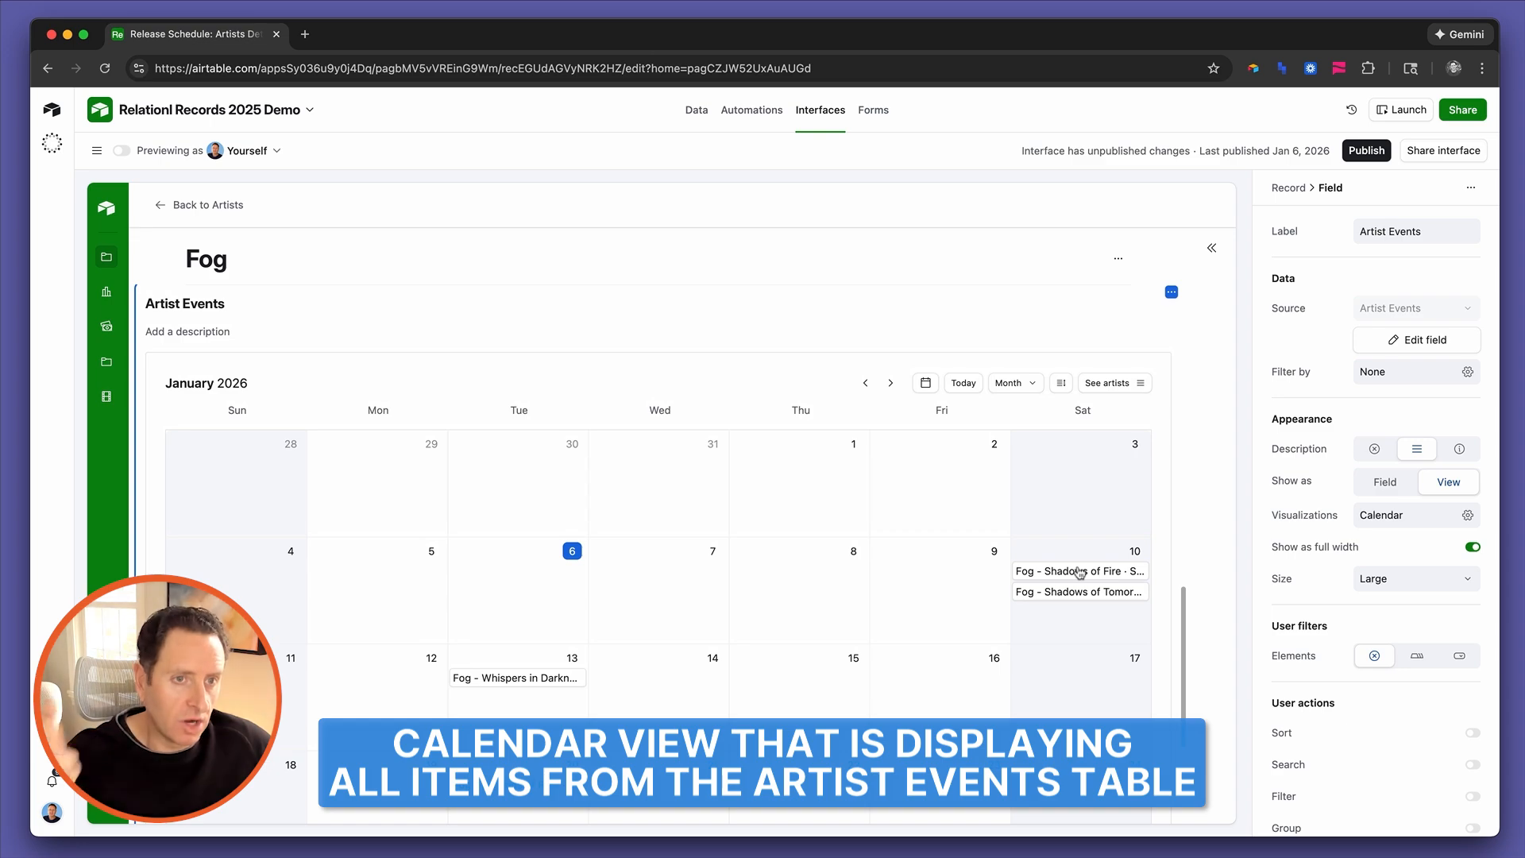
pyautogui.scroll(1, 853, 586)
pyautogui.doubleClick(188, 376)
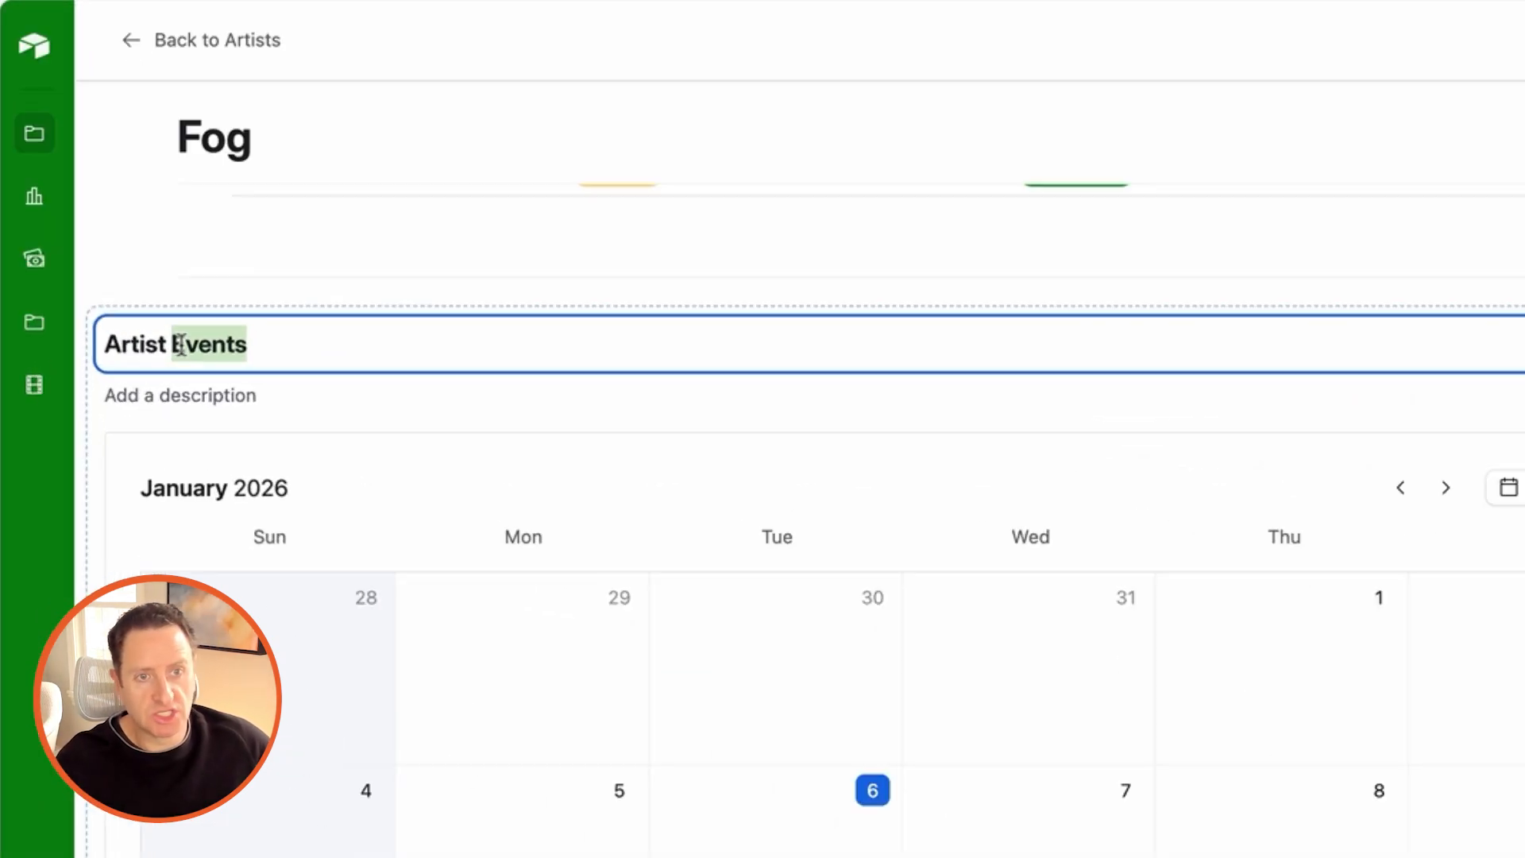
pyautogui.write('Timeline')
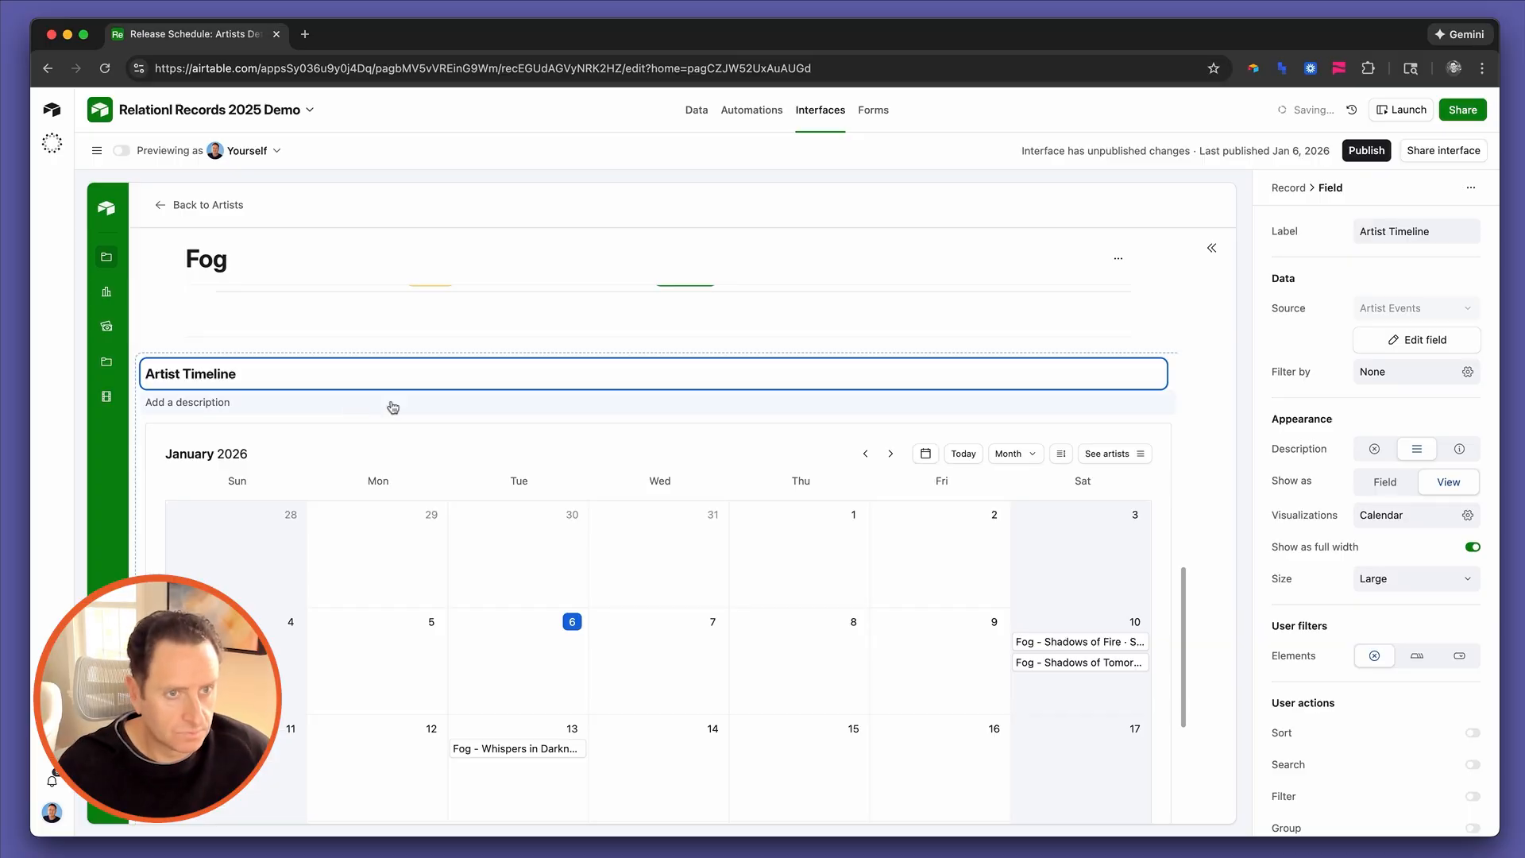
pyautogui.press('Escape')
# Hide the Name and Date fields from the calendar's event labels
pyautogui.scroll(-2, 610, 555)
pyautogui.click(1047, 617)
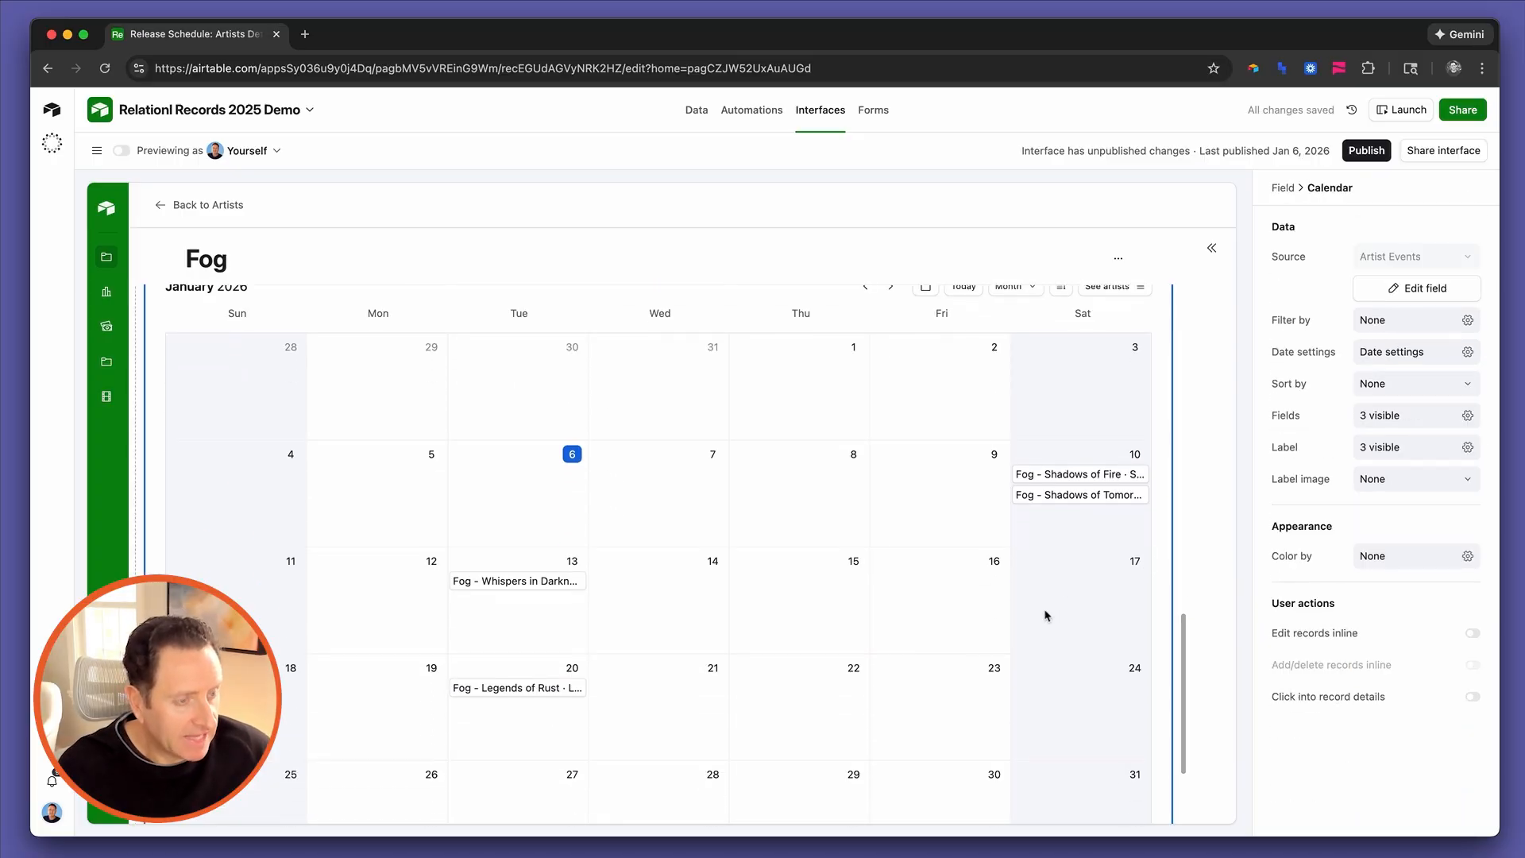
pyautogui.scroll(-1, 1025, 593)
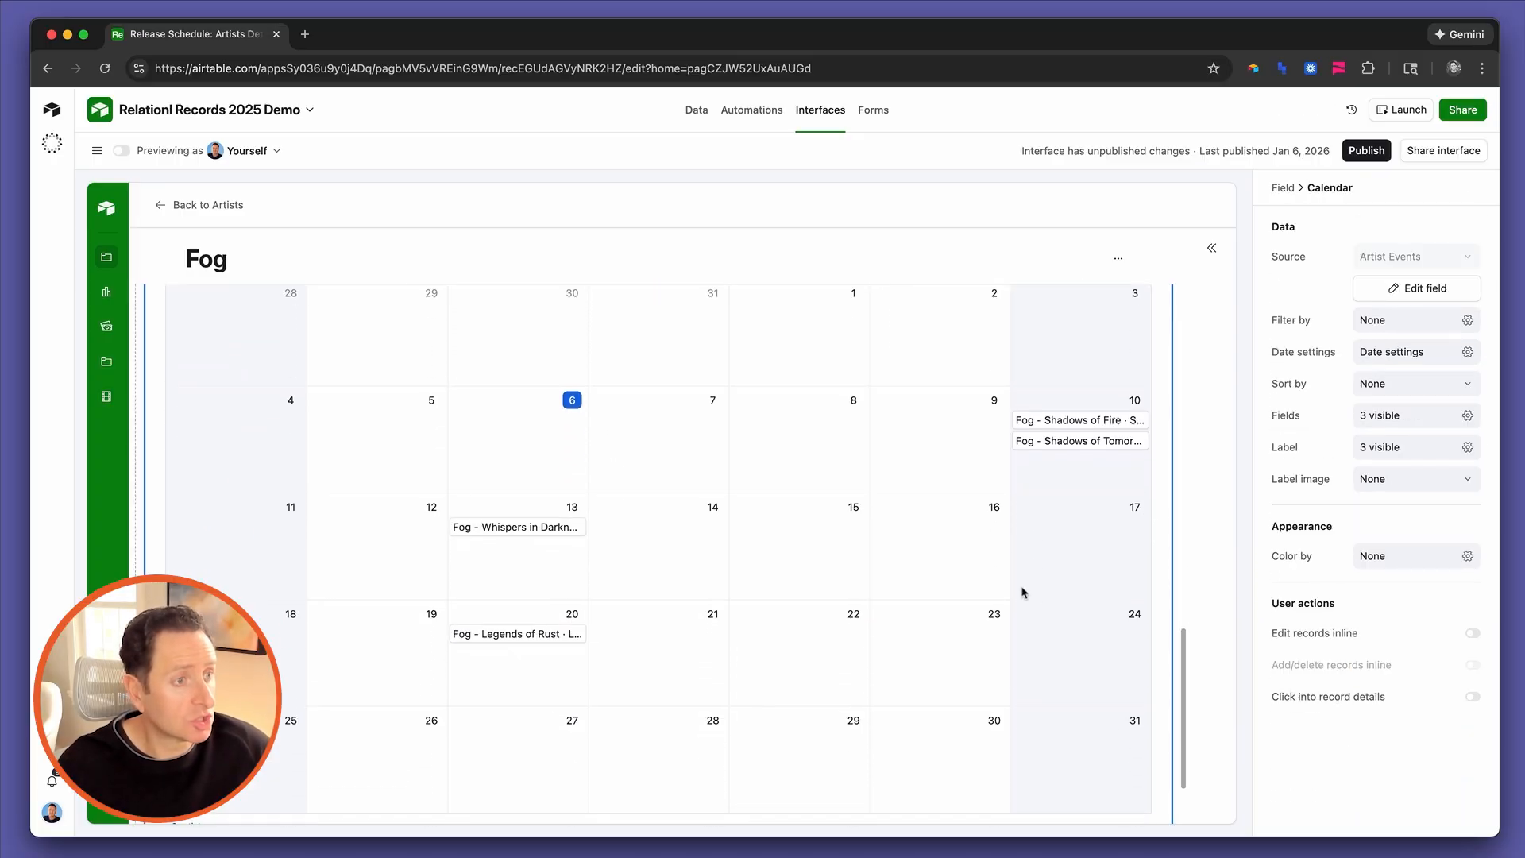
pyautogui.click(1383, 449)
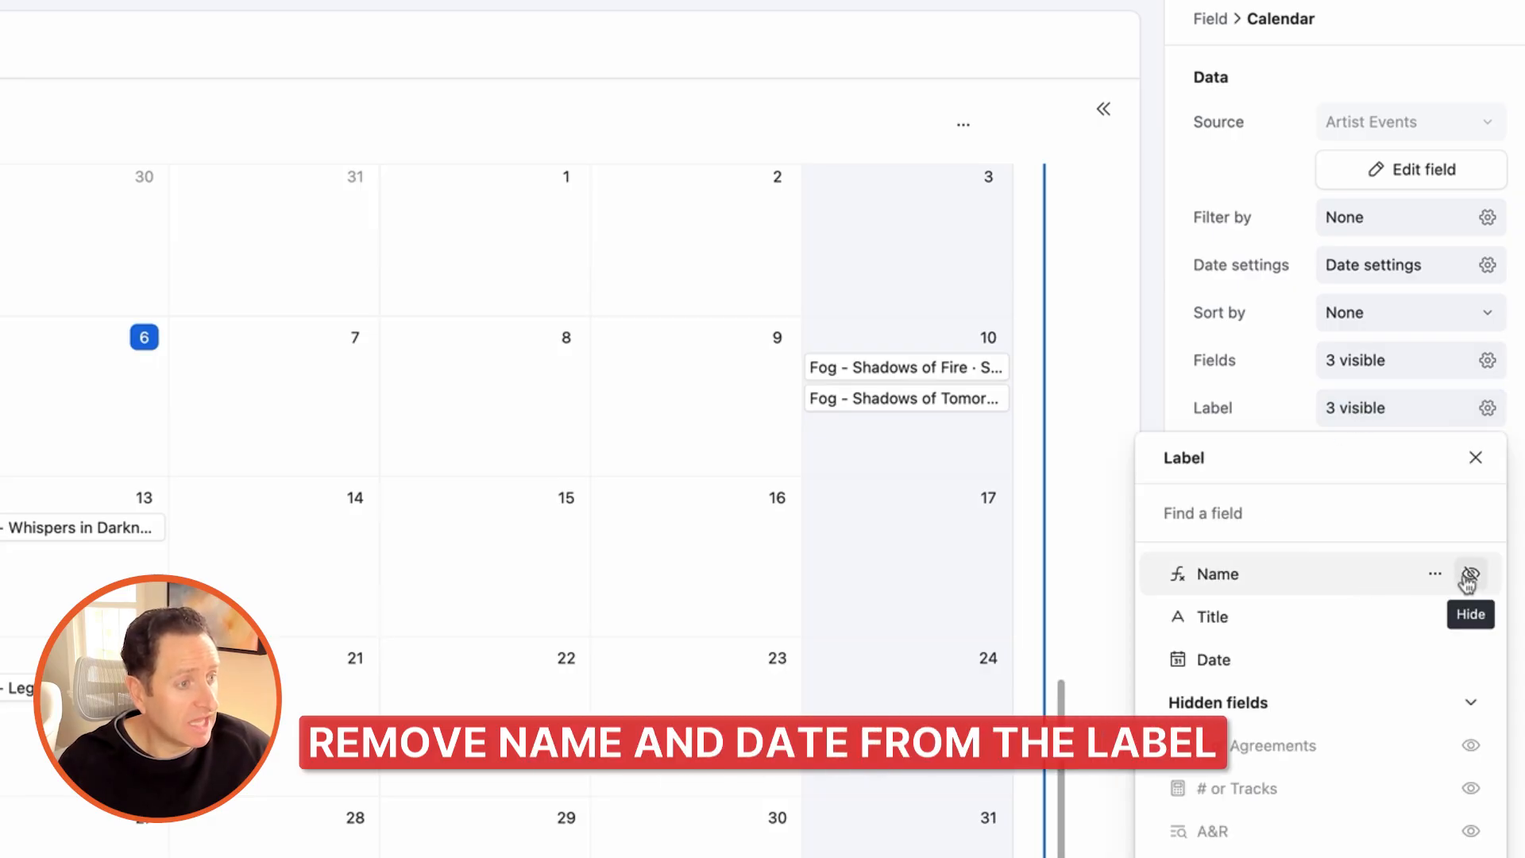
pyautogui.click(1470, 575)
pyautogui.click(1471, 617)
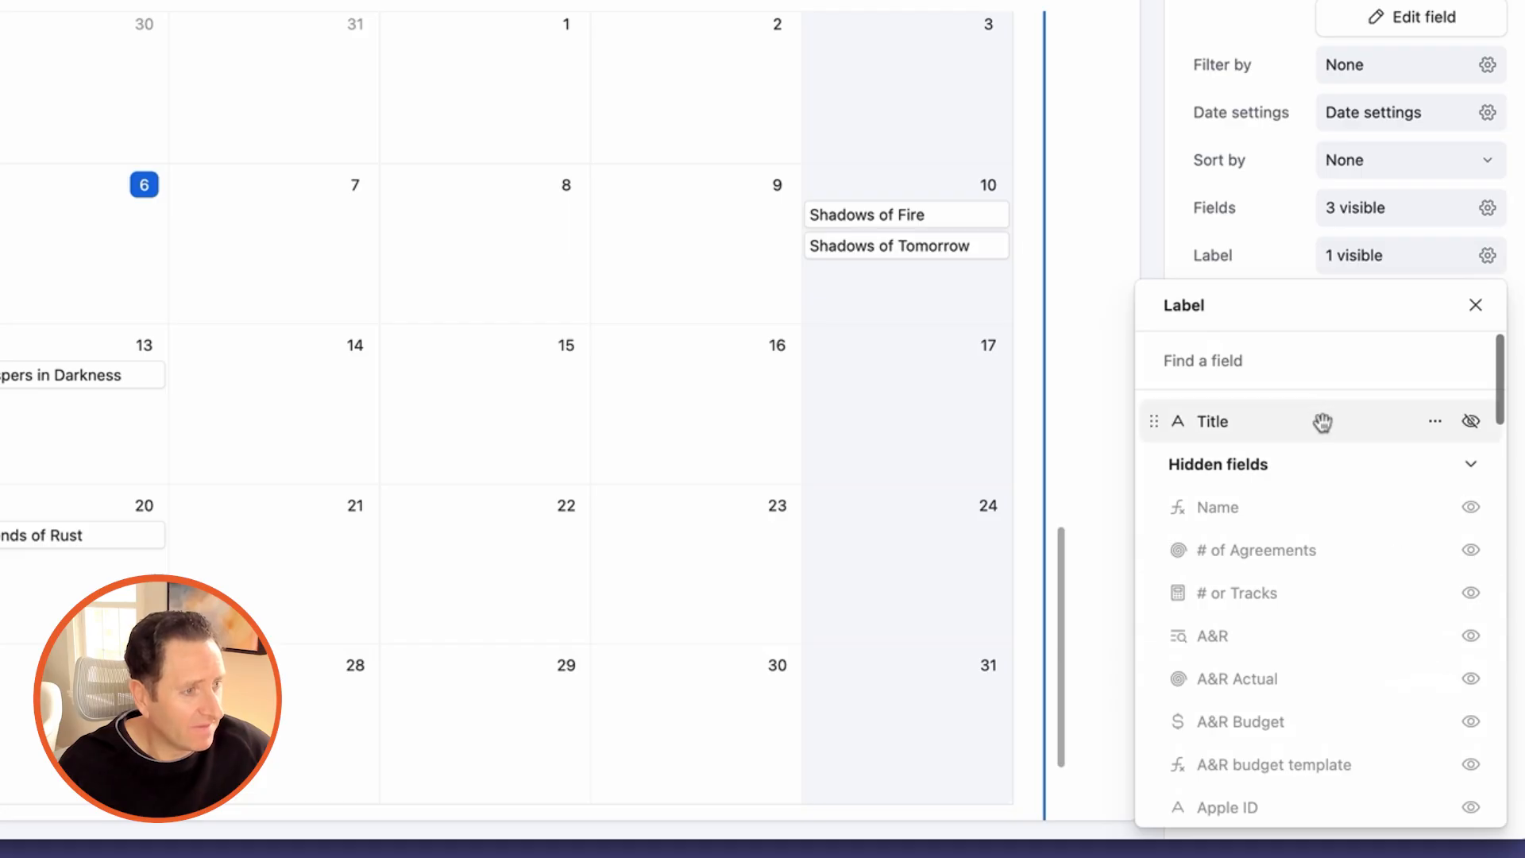
# Find the Format field and show it in the calendar's event labels alongside Title
pyautogui.click(1307, 361)
pyautogui.write('fom')
pyautogui.press('BackSpace')
pyautogui.write('r')
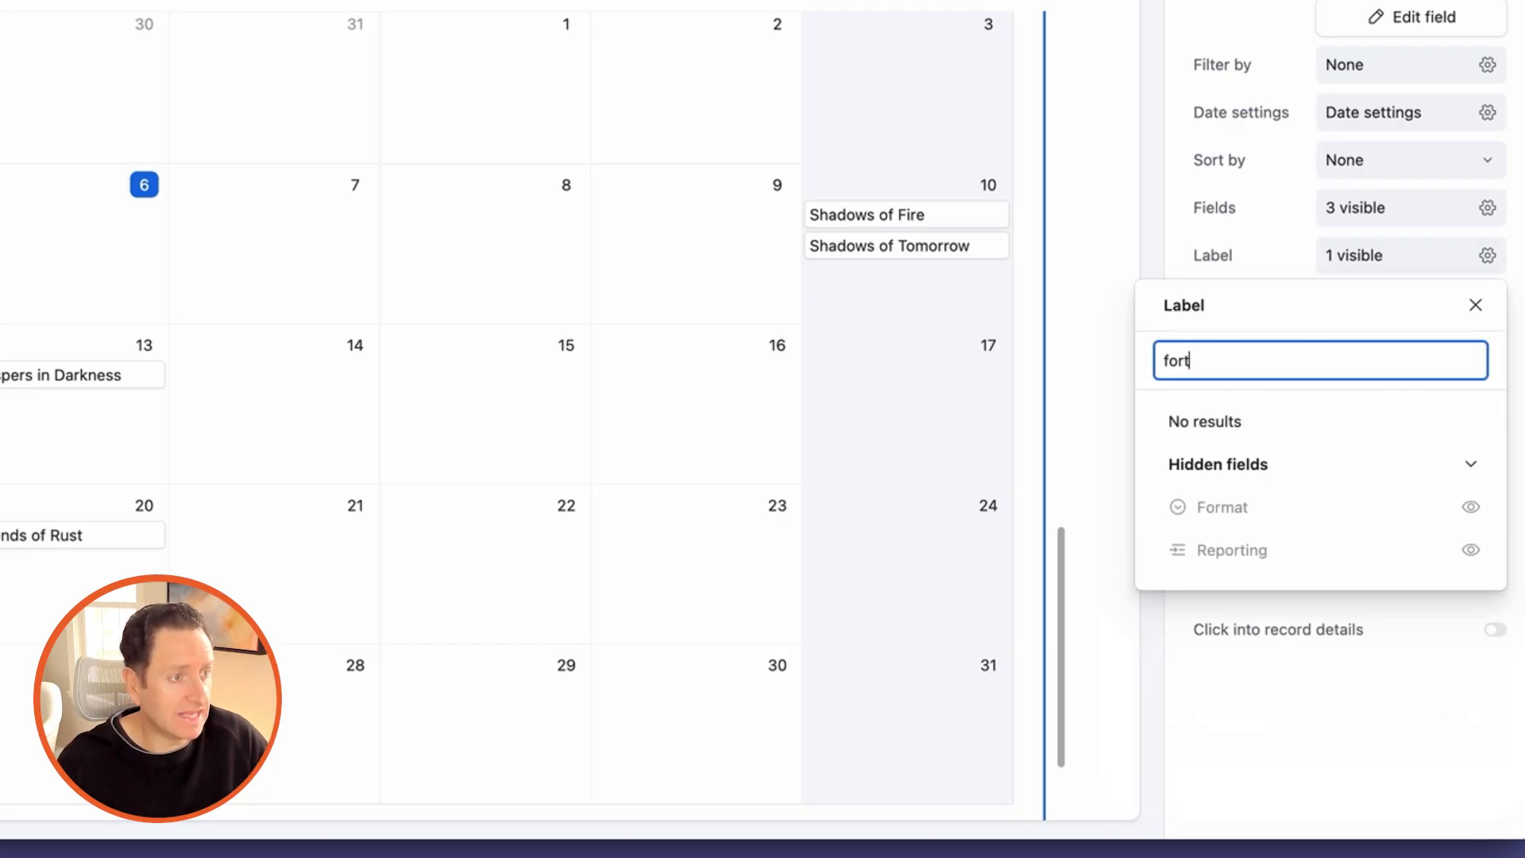
pyautogui.write('mat')
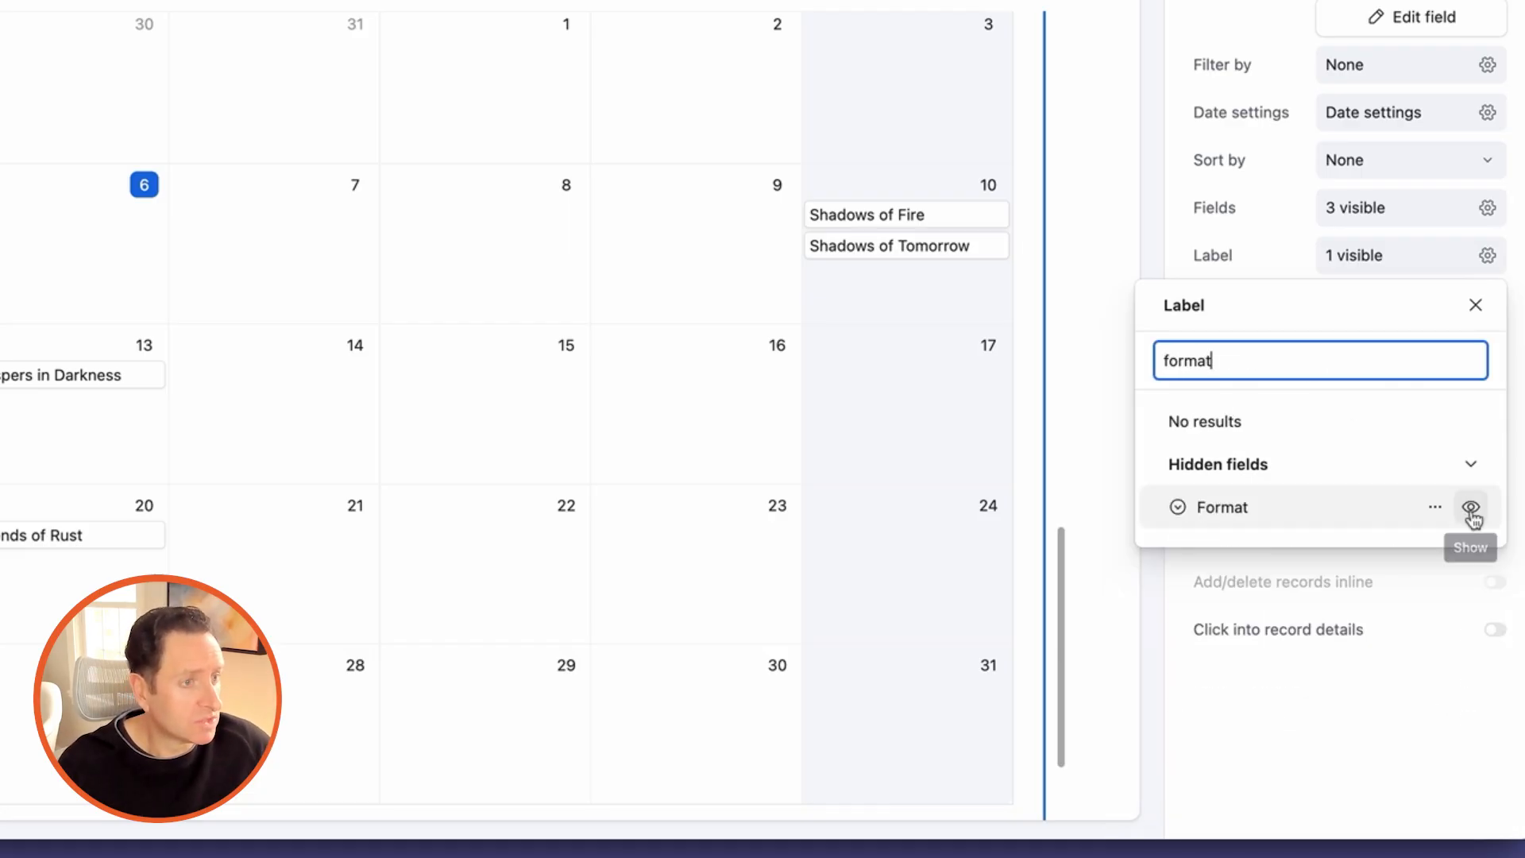
pyautogui.click(1471, 507)
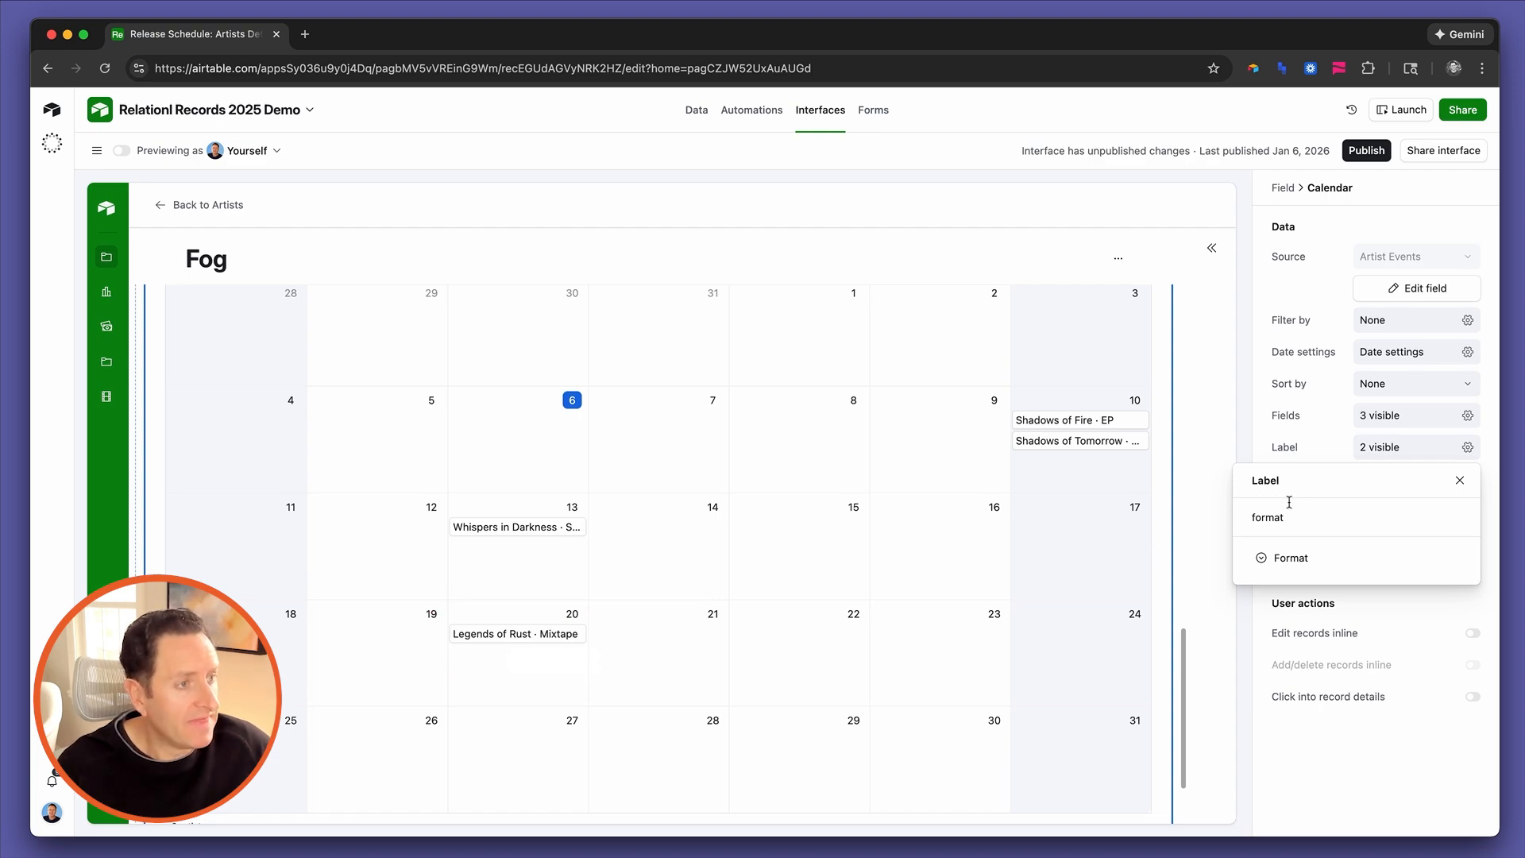
# Preview the Shadows of Fire event's pop-up details and hide Name from the calendar's visible fields
pyautogui.click(1374, 427)
pyautogui.click(1374, 427)
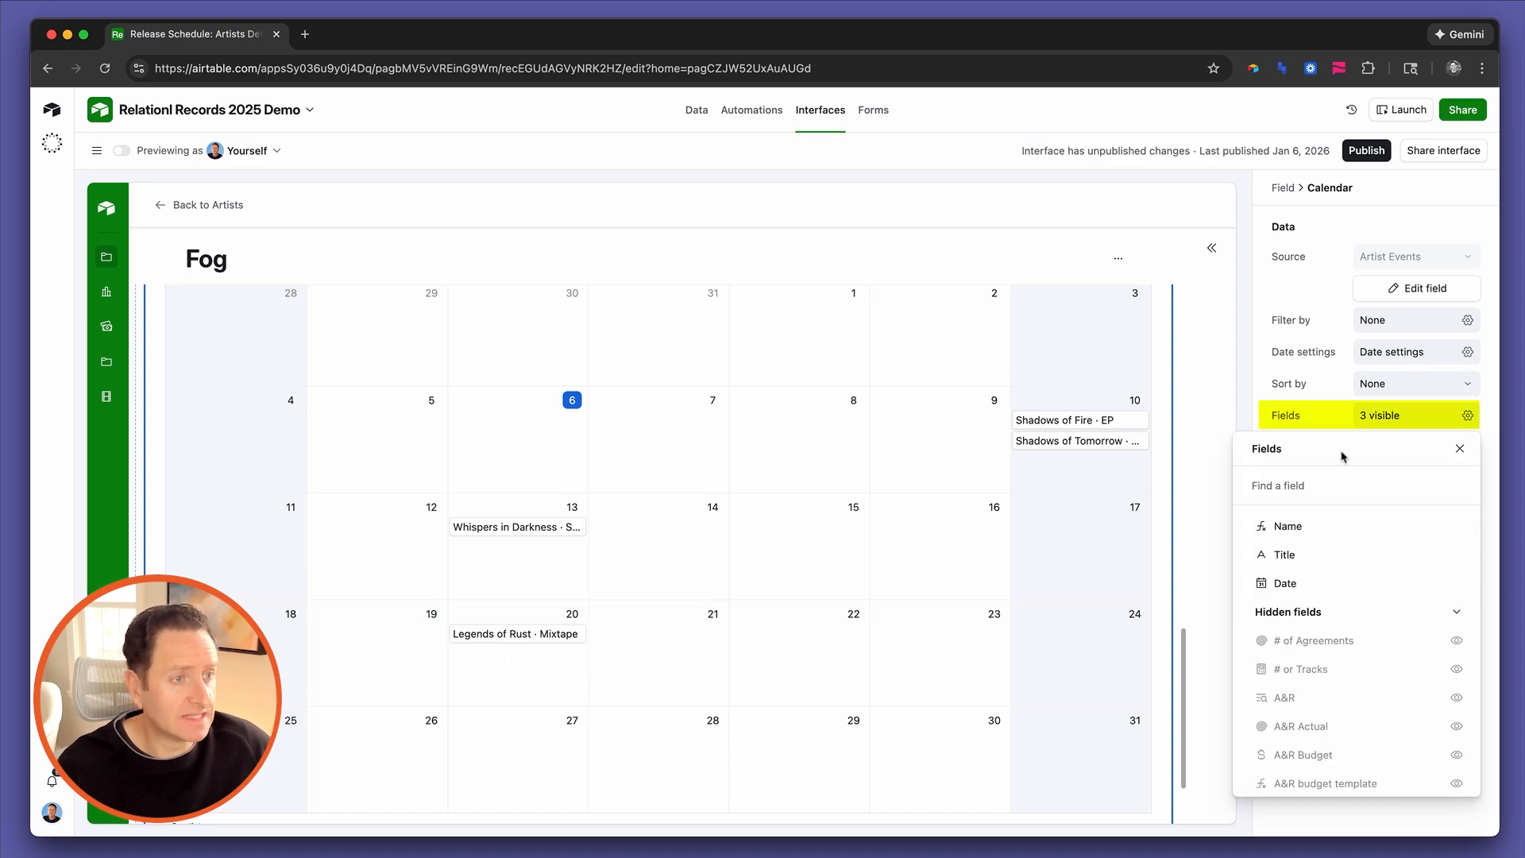
pyautogui.click(1097, 420)
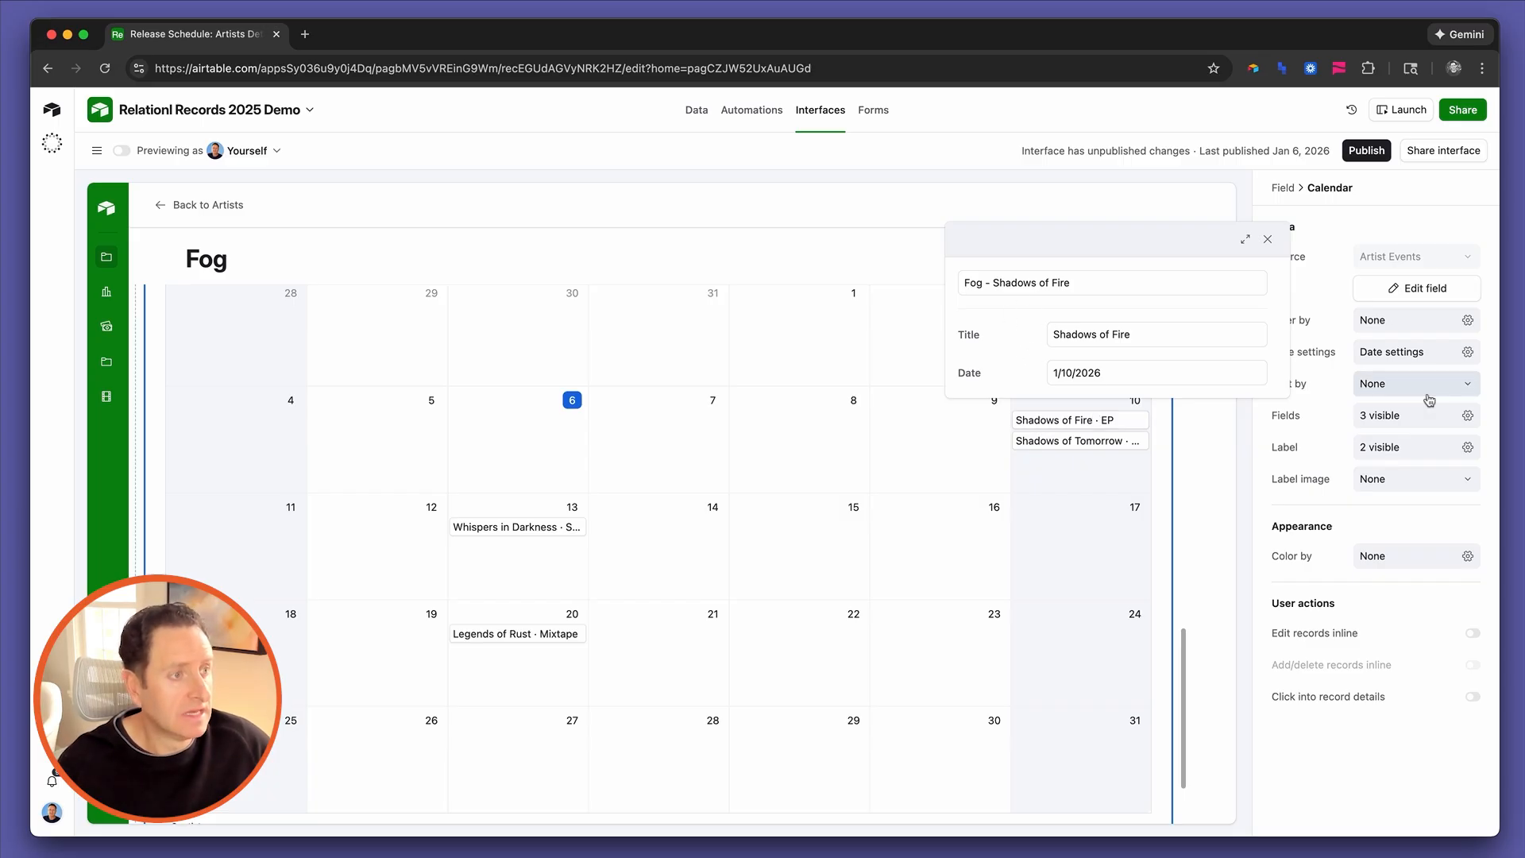
pyautogui.click(1398, 416)
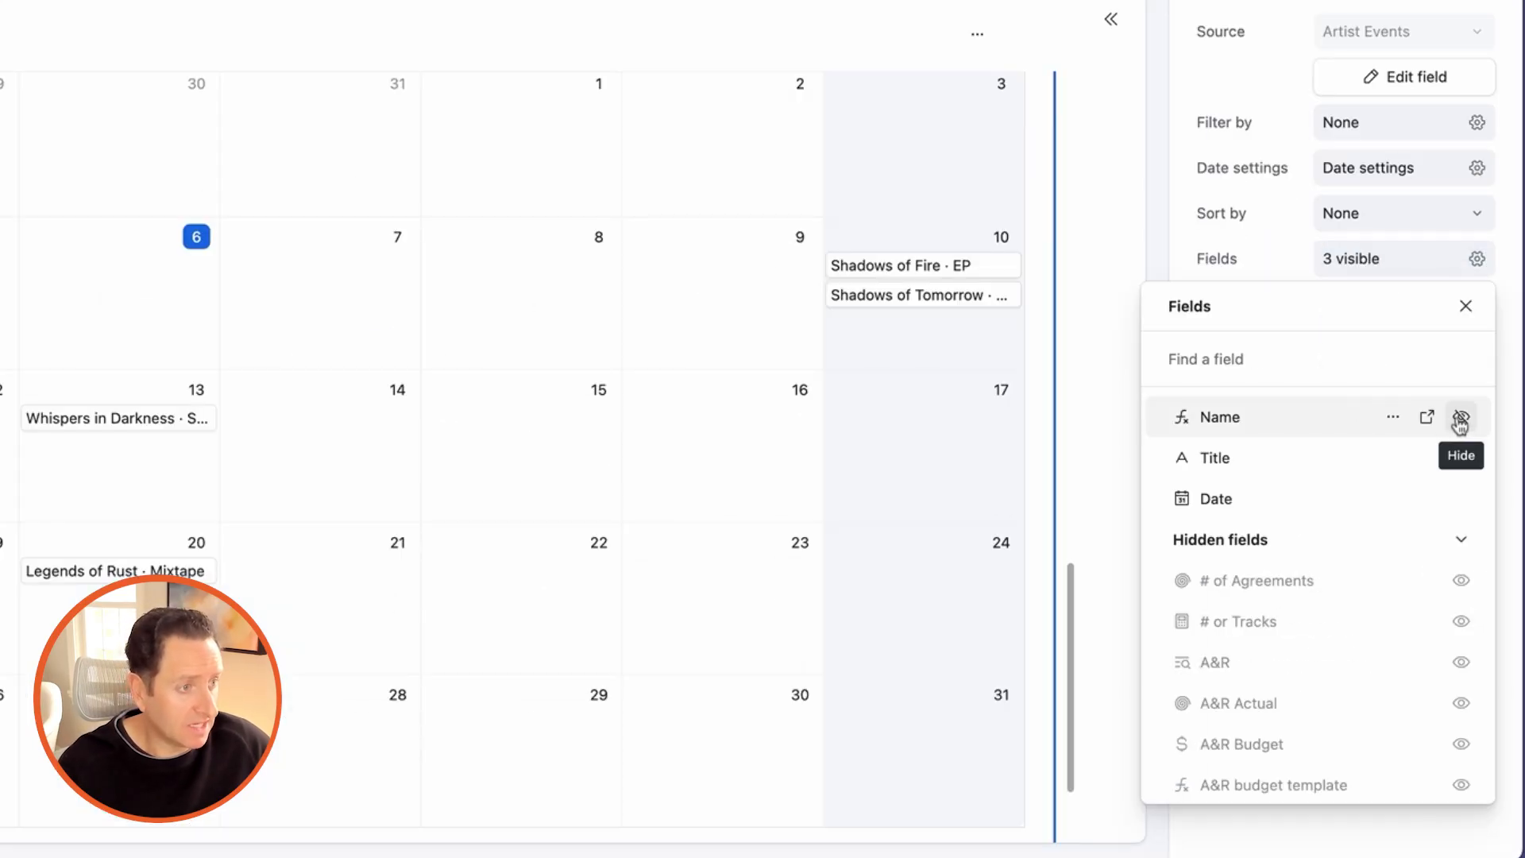
pyautogui.click(1459, 418)
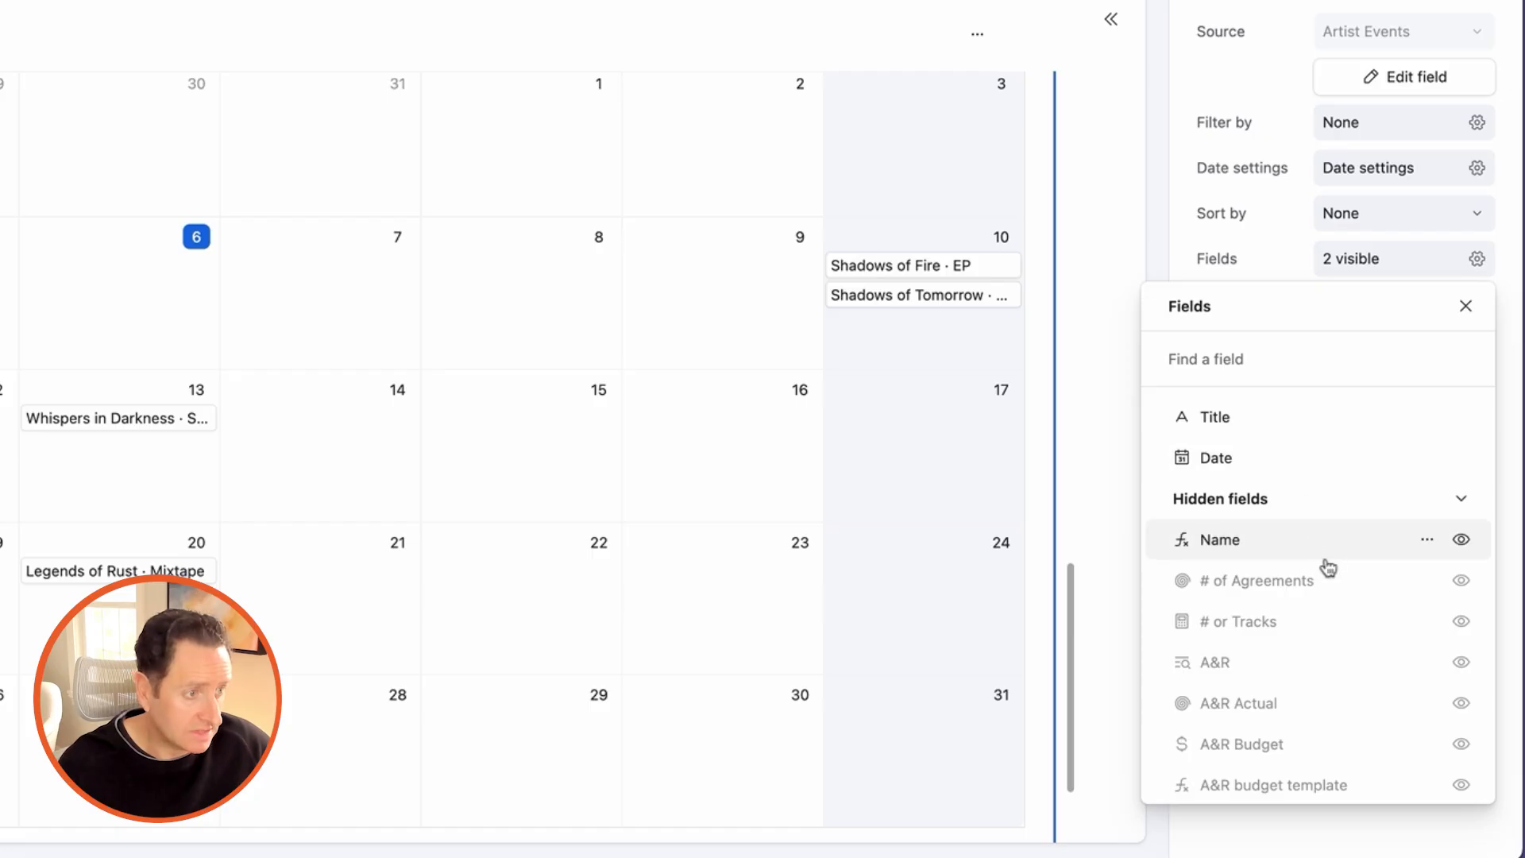
# Add the Format and Type fields to the calendar's visible fields
pyautogui.click(1263, 361)
pyautogui.write('form')
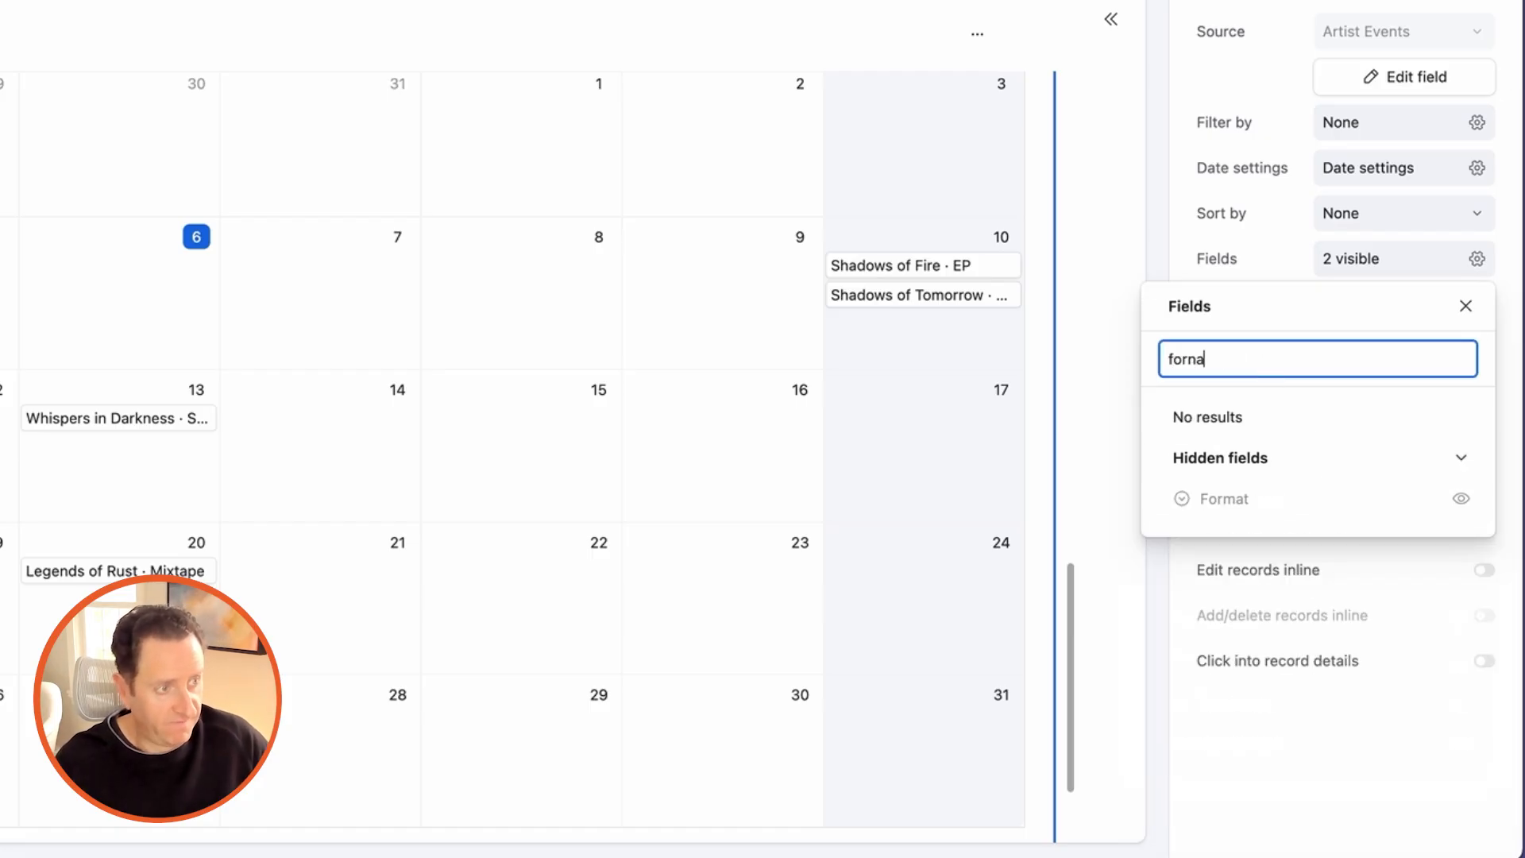
pyautogui.click(1461, 498)
pyautogui.click(1305, 352)
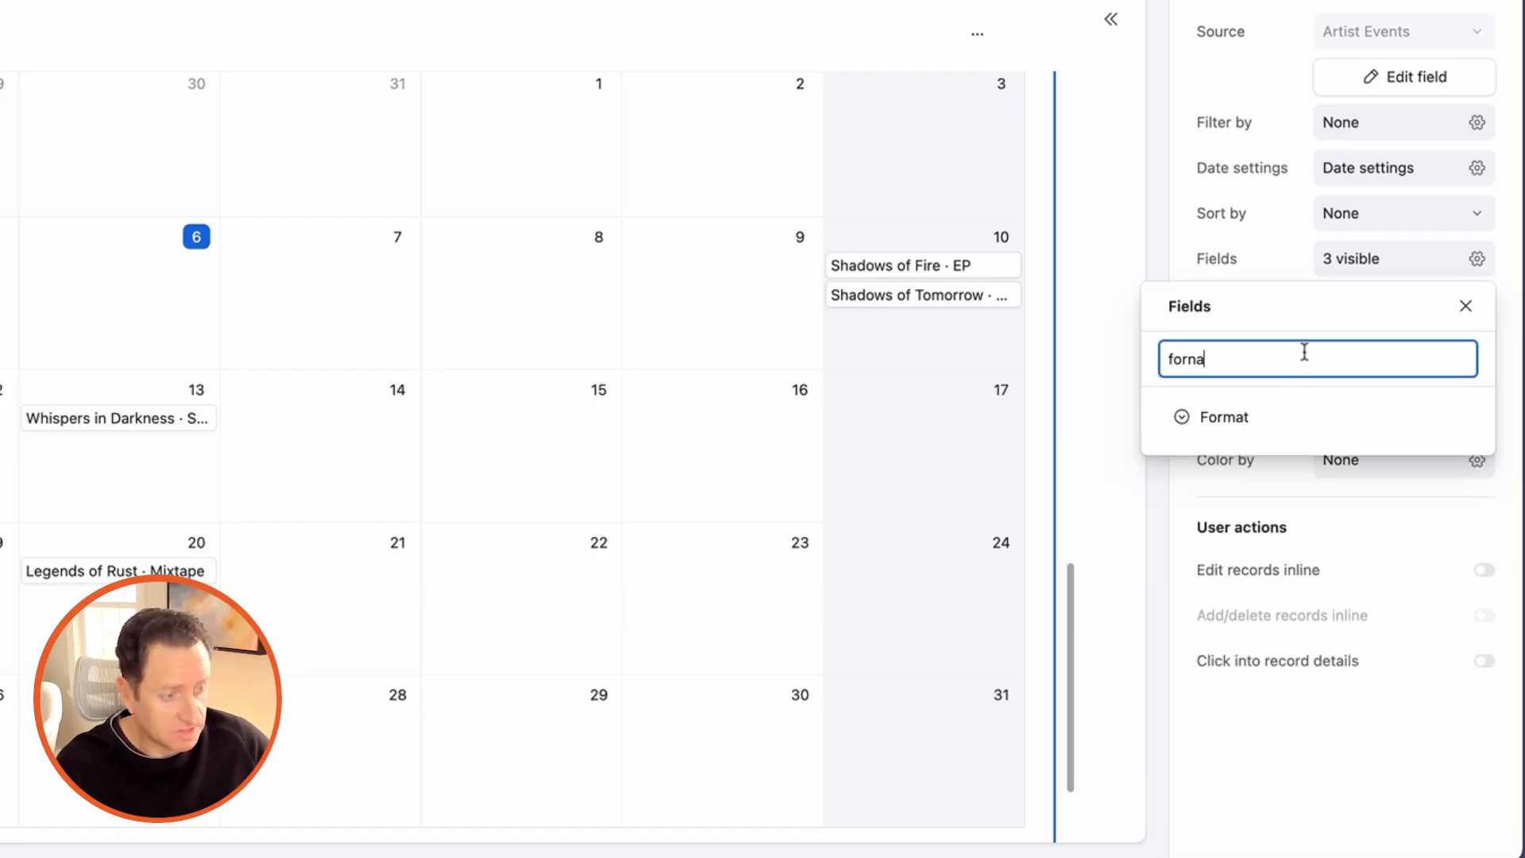
pyautogui.write('type')
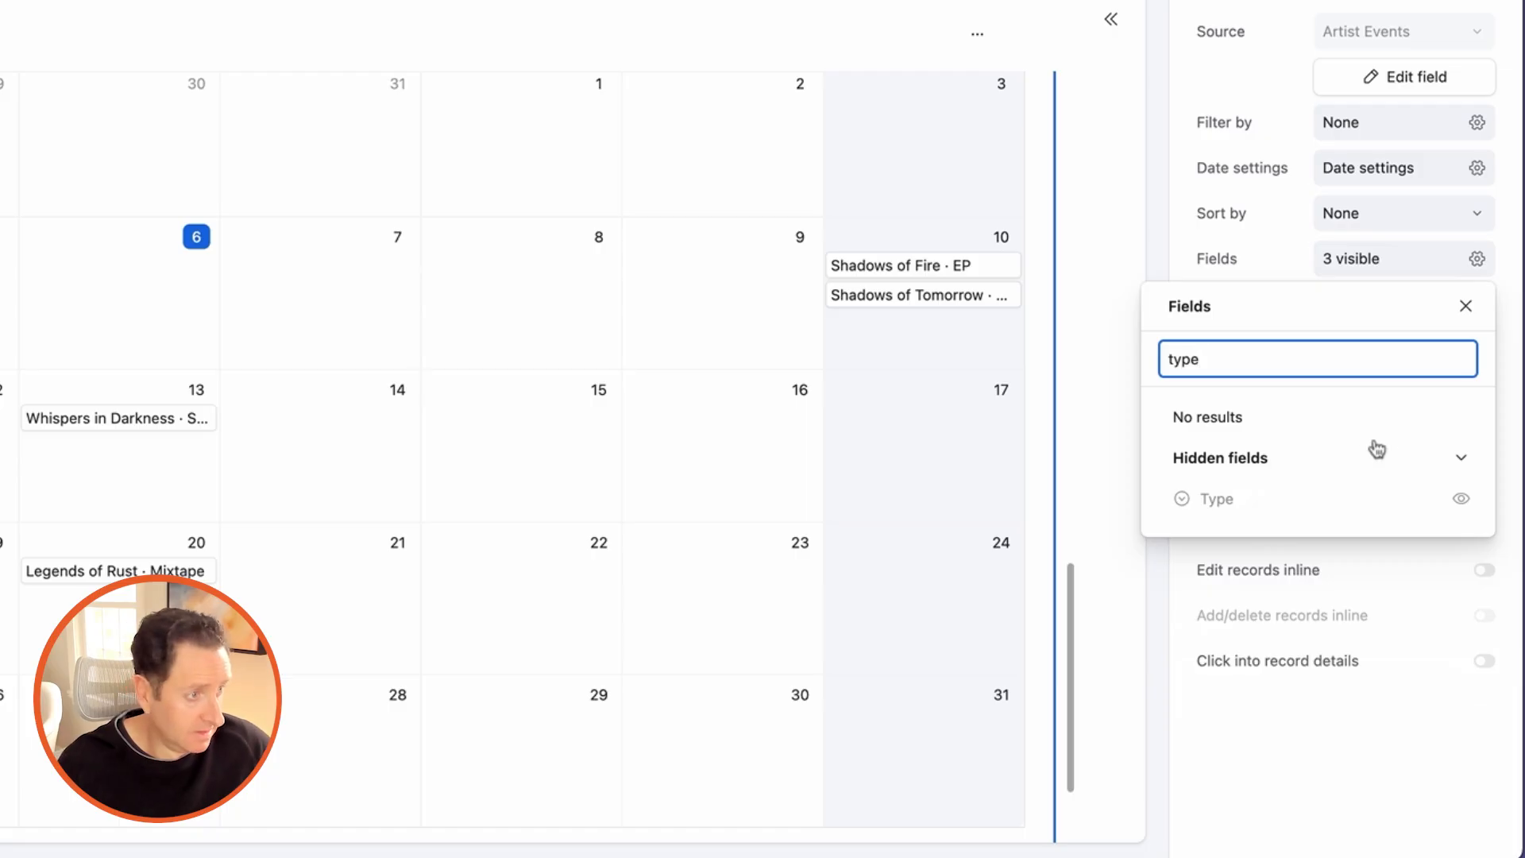
pyautogui.click(1461, 498)
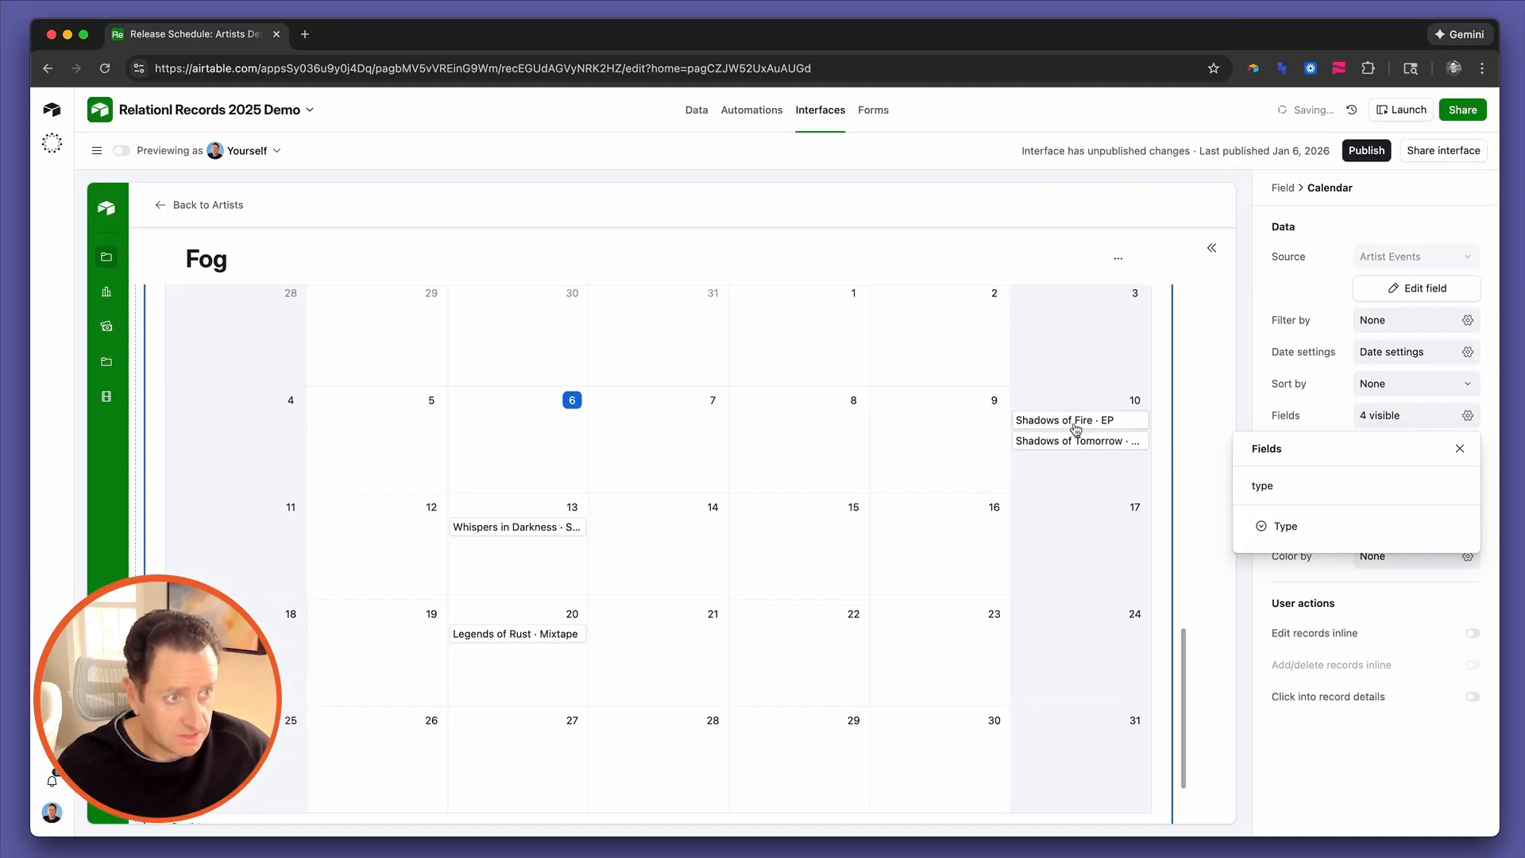
# Move Date below Type in the calendar's field order and check the order in the Shadows of Fire event's details
pyautogui.click(1076, 429)
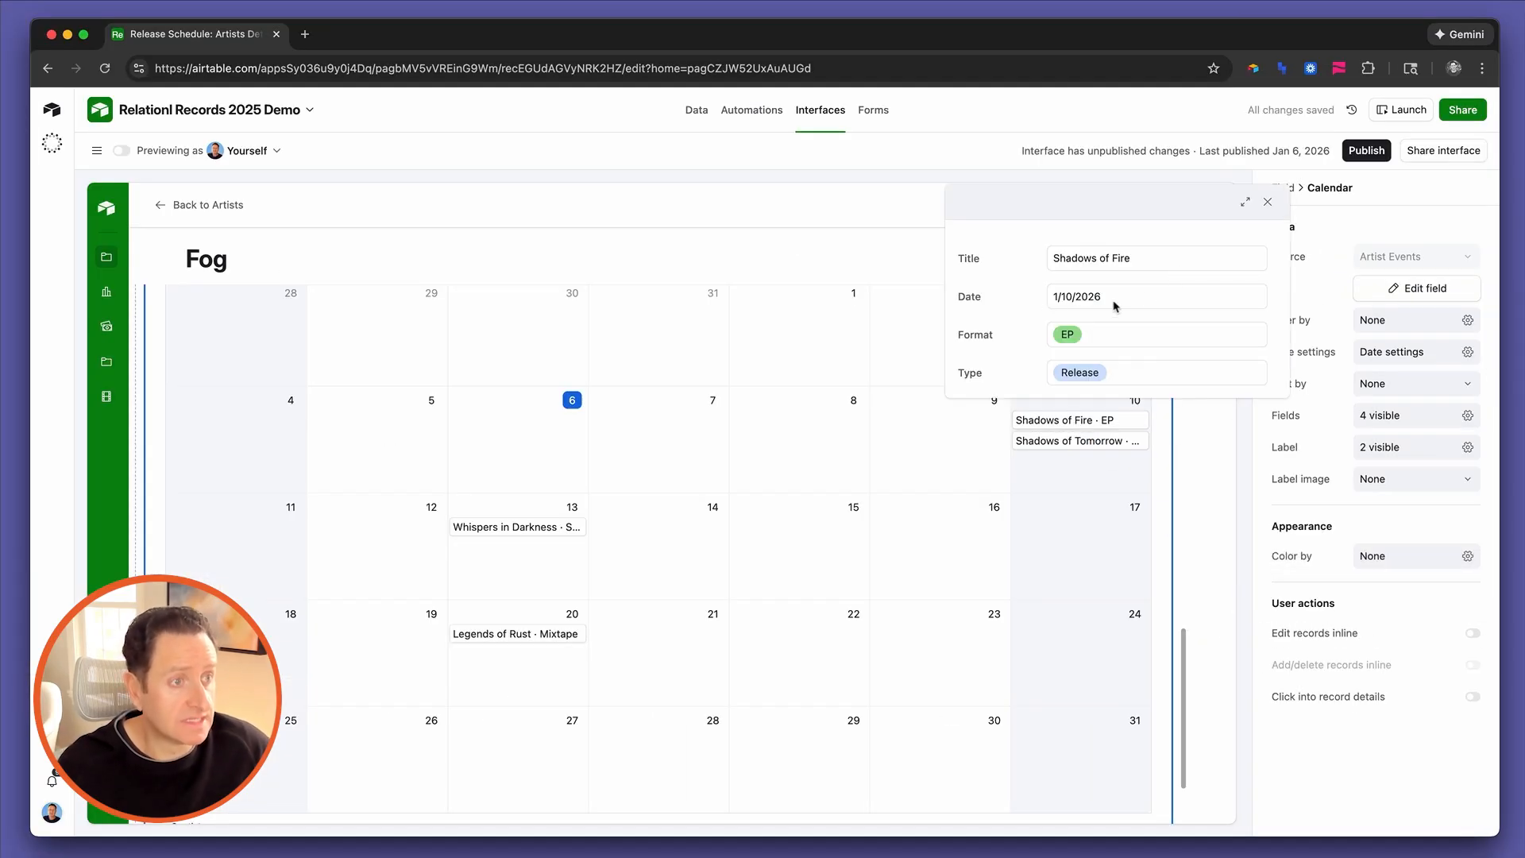
pyautogui.click(1361, 415)
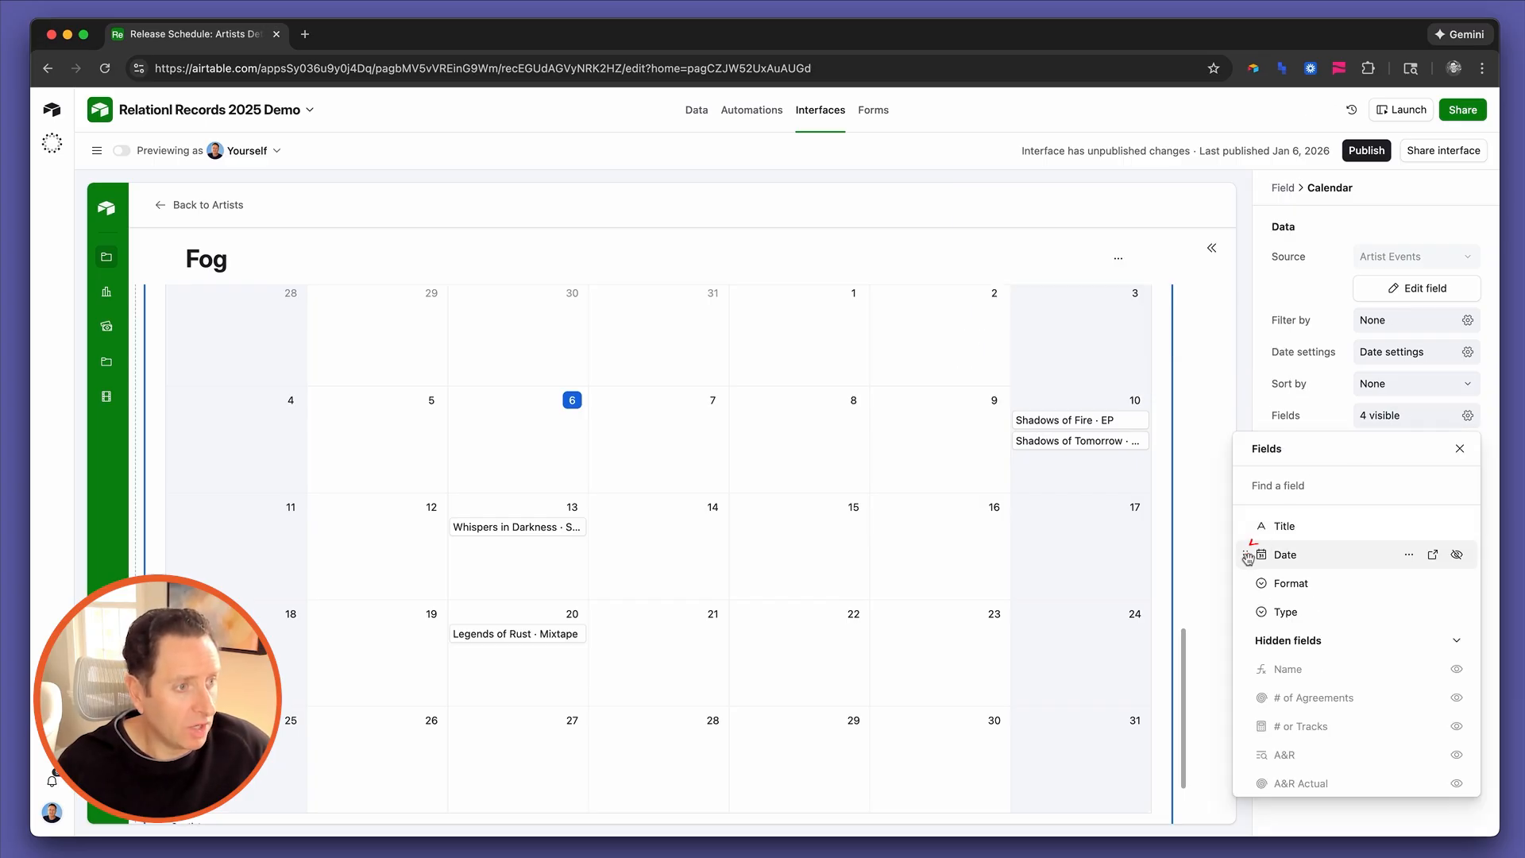
pyautogui.moveTo(1245, 556); pyautogui.dragTo(1244, 613)
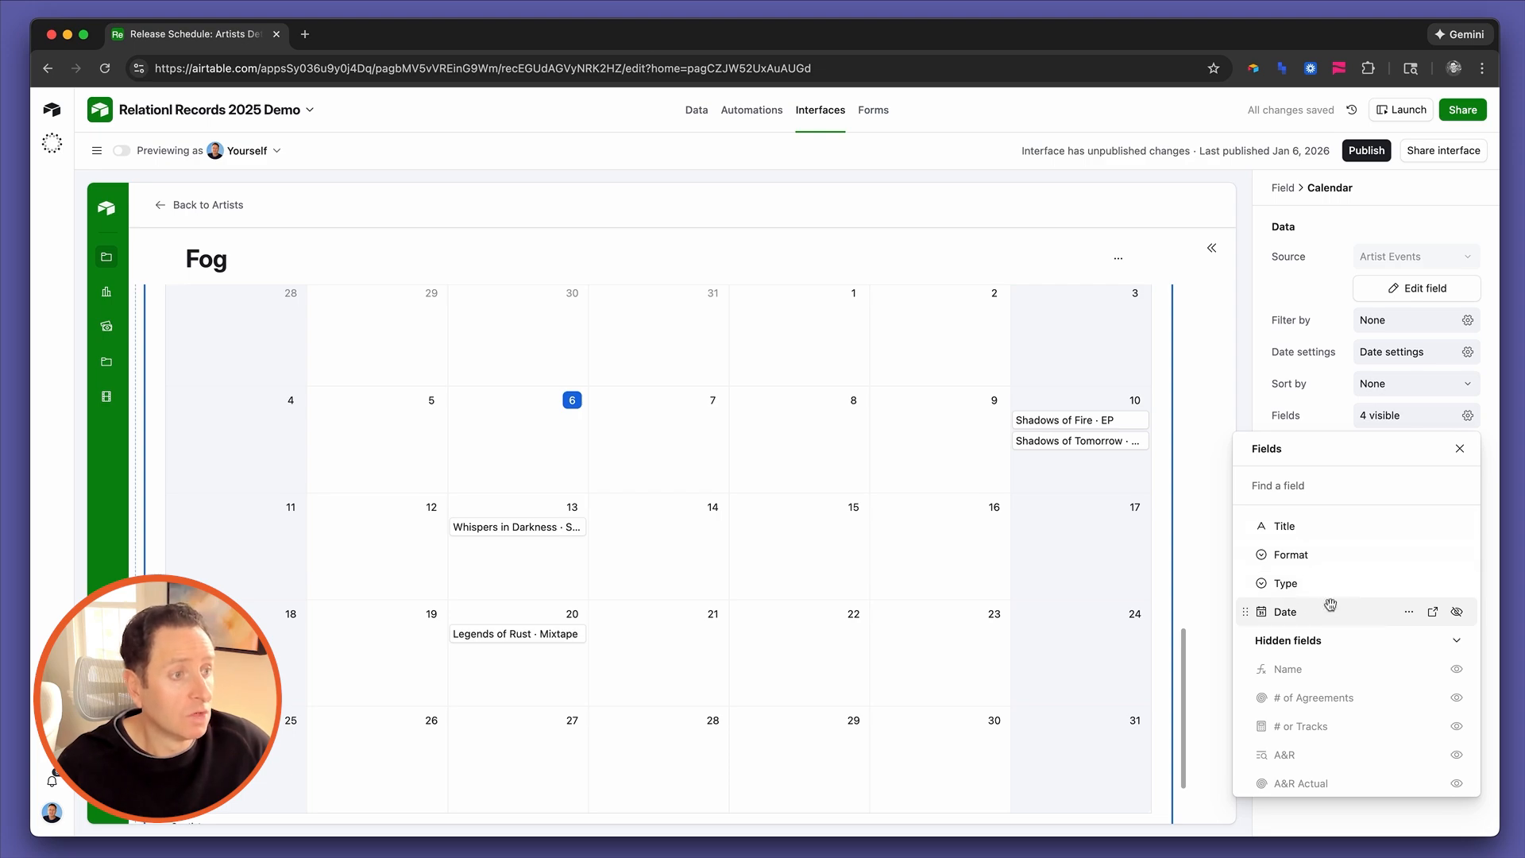
pyautogui.click(1069, 421)
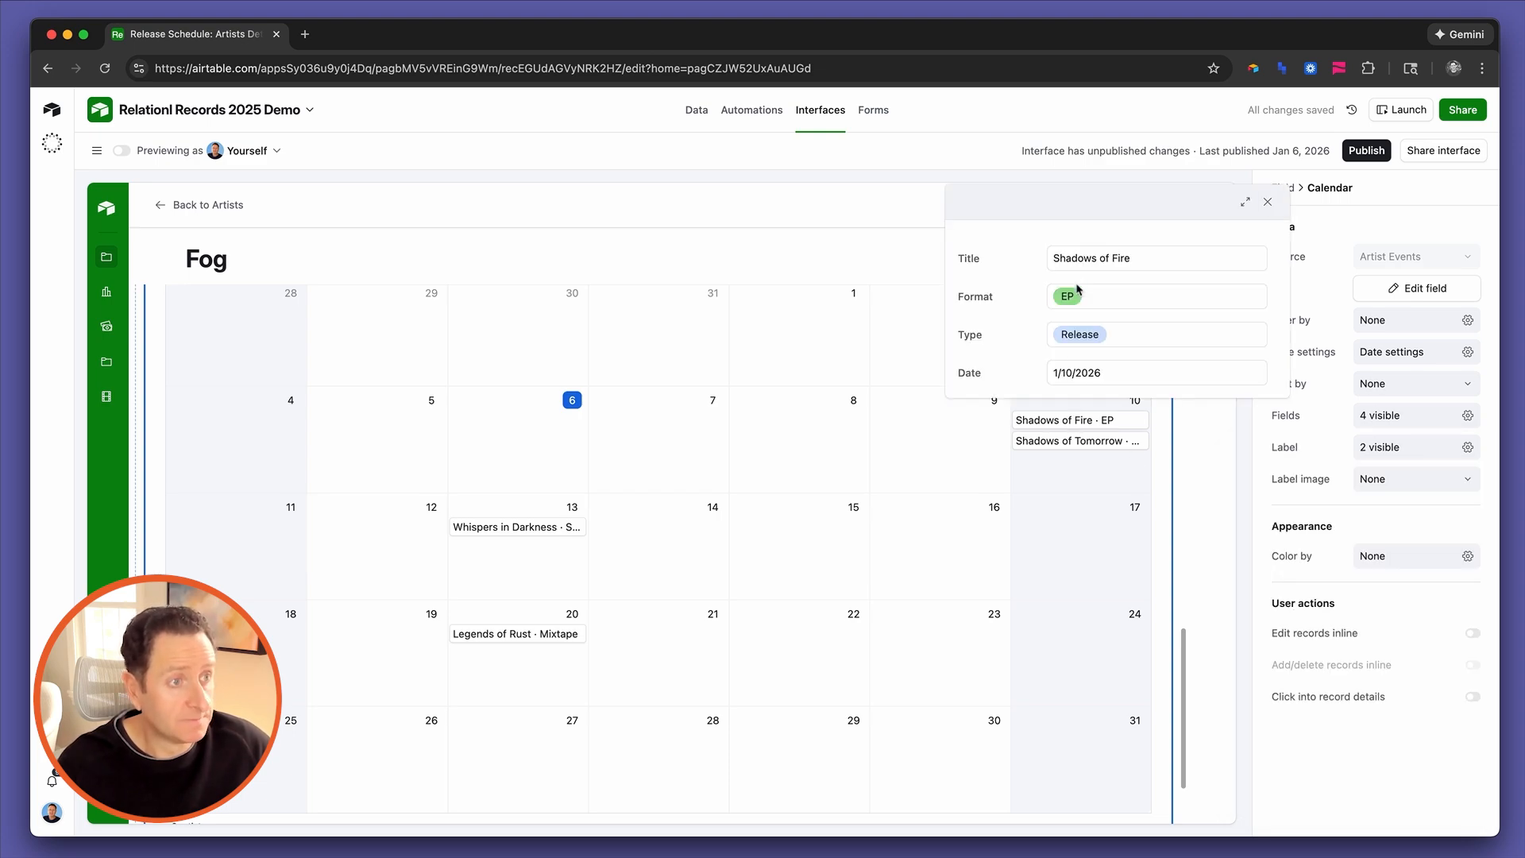
pyautogui.click(1268, 202)
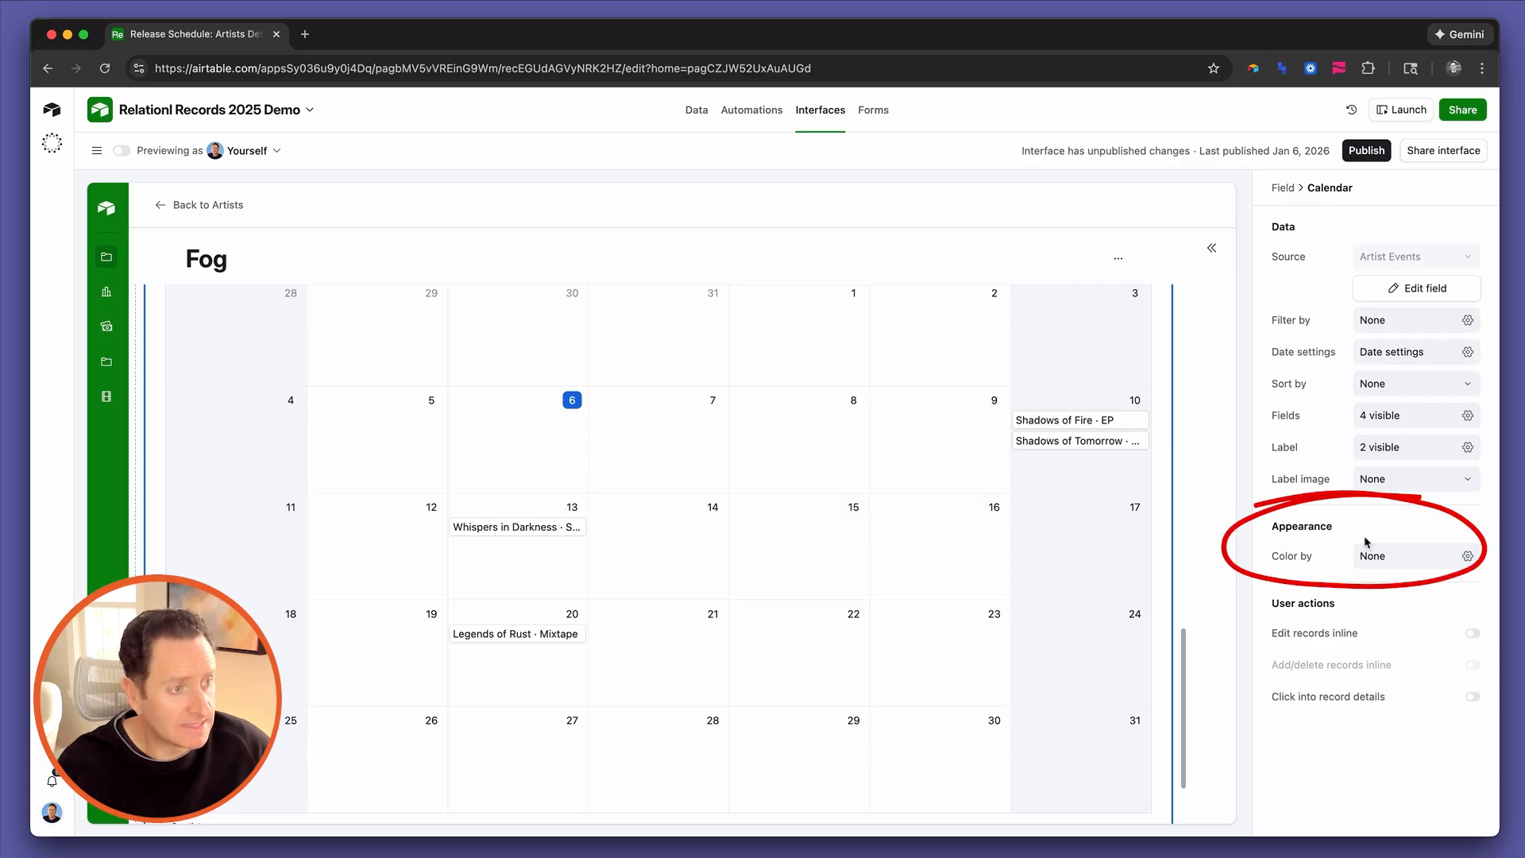
# Color the calendar's records by the Type select field
pyautogui.click(1374, 560)
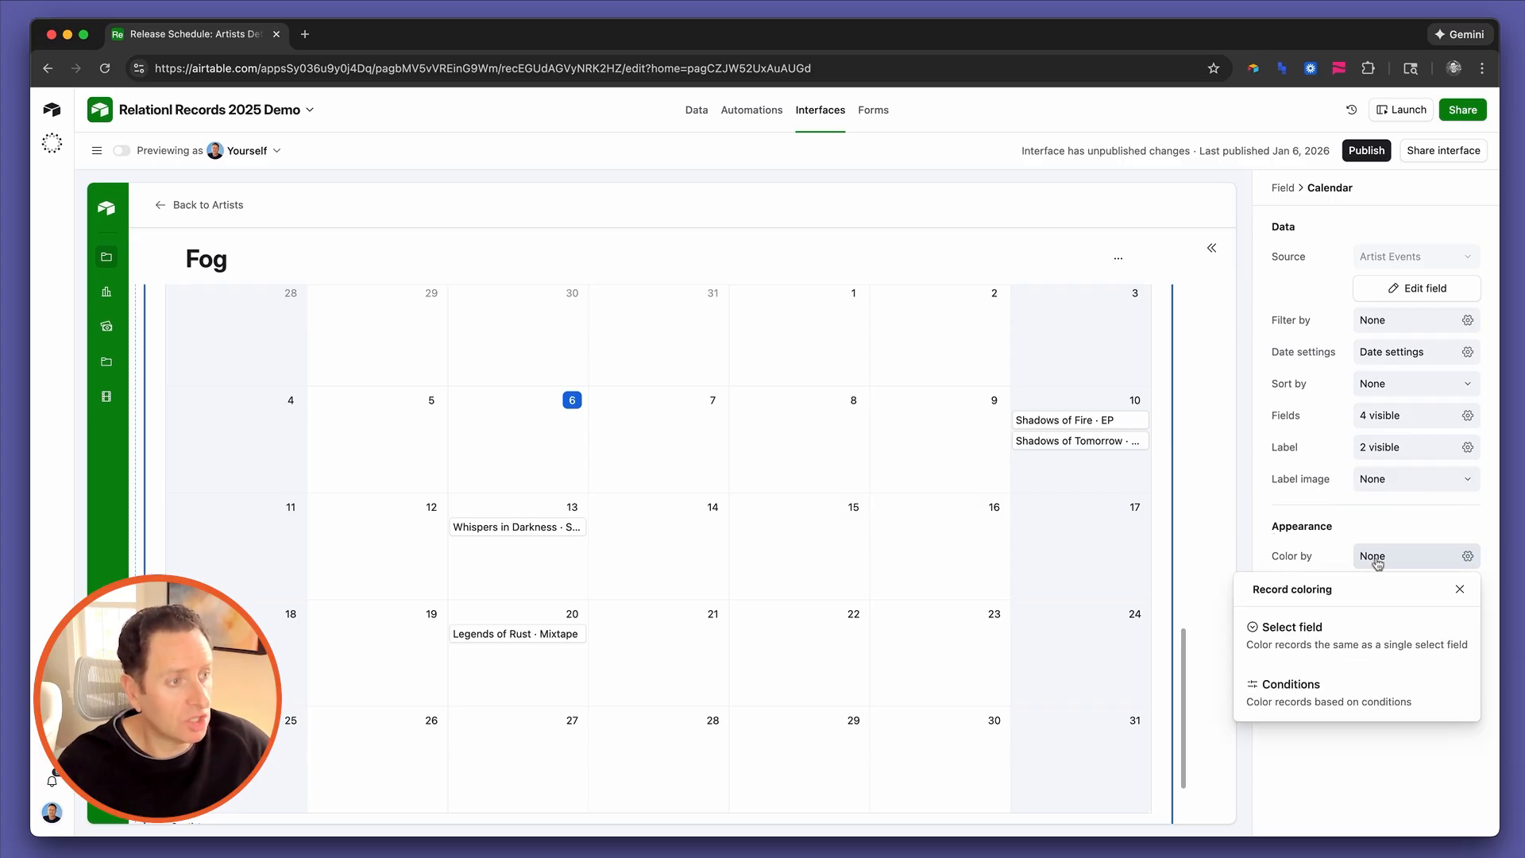
pyautogui.click(1359, 640)
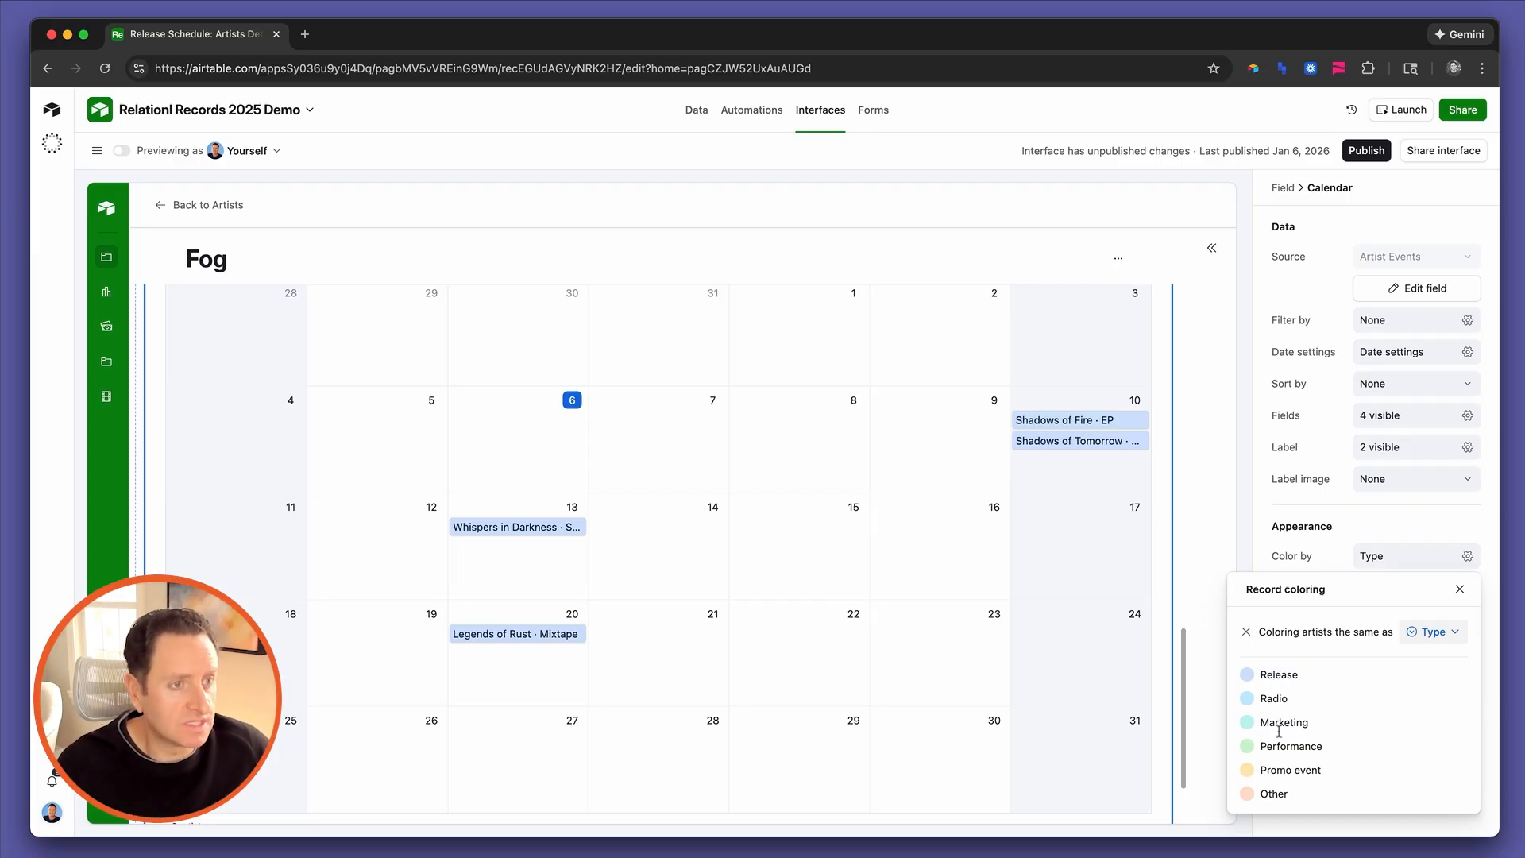
# Allow adding records through a form in the Artist Timeline section
pyautogui.scroll(5, 1045, 520)
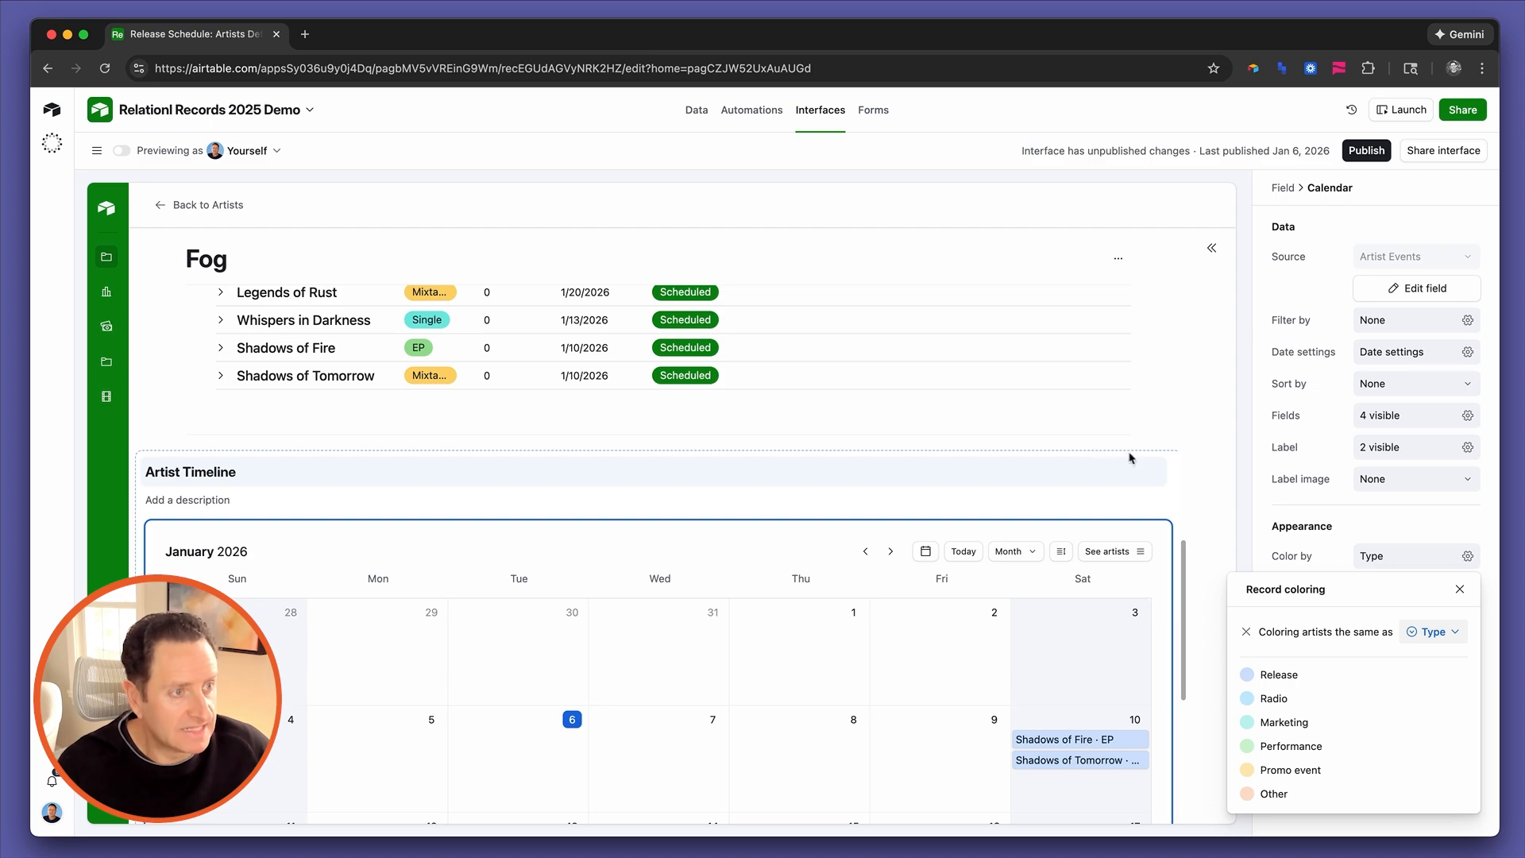
pyautogui.click(1135, 462)
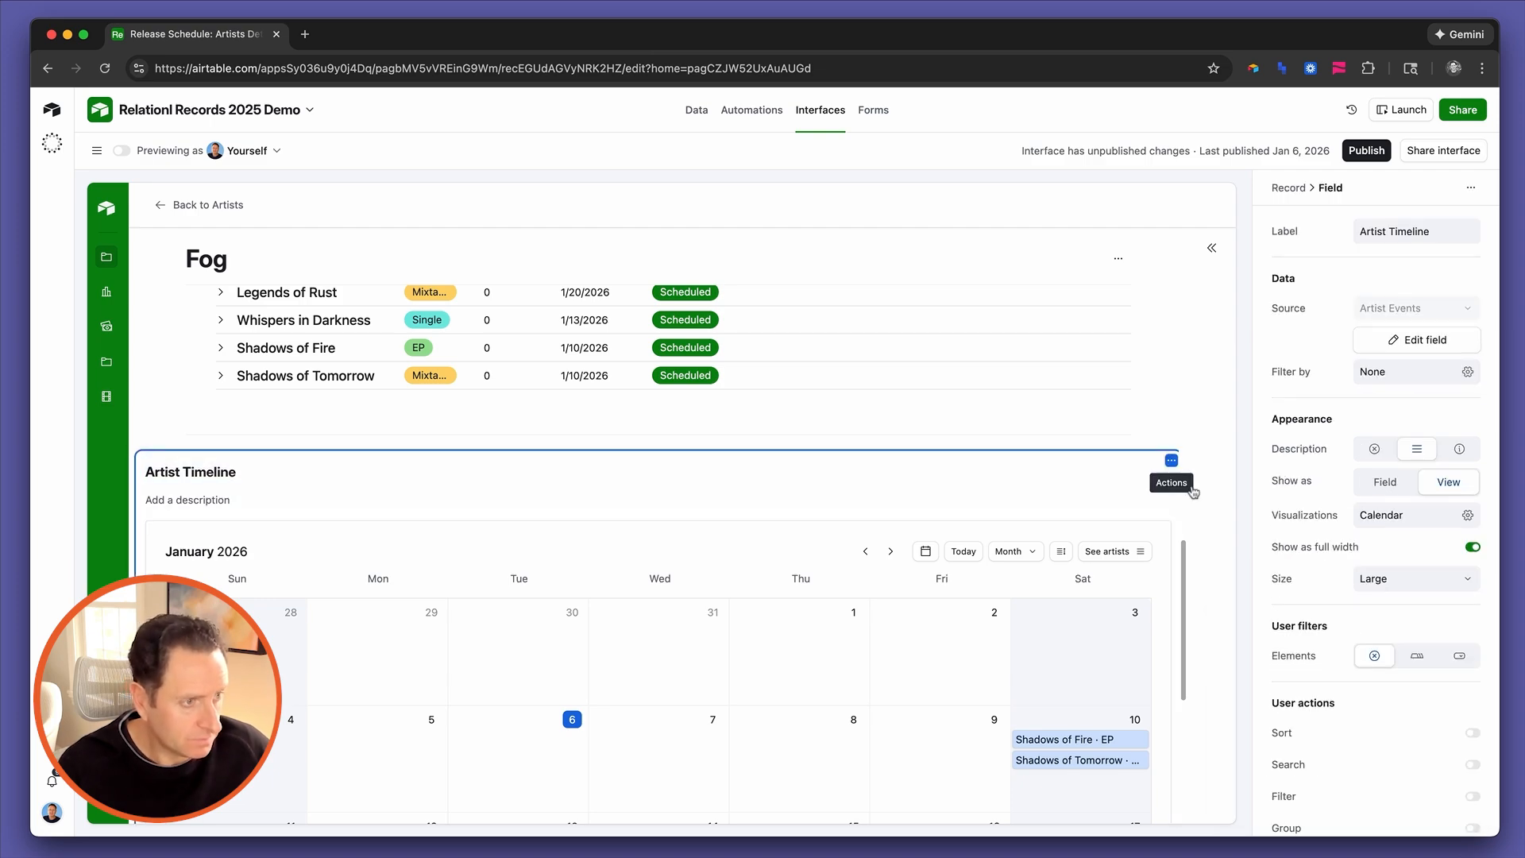
pyautogui.scroll(-3, 1360, 703)
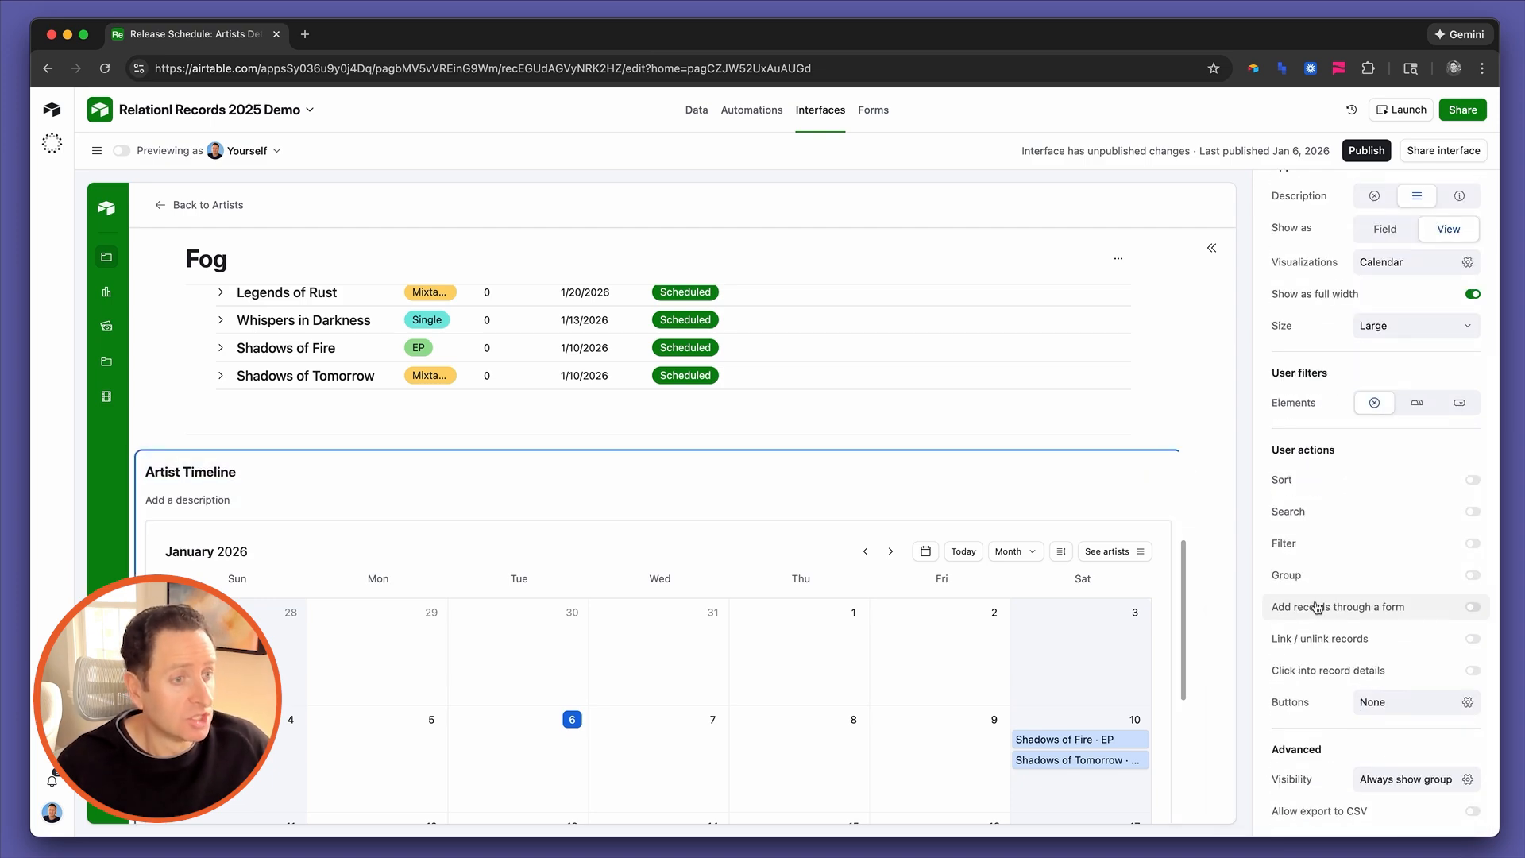
pyautogui.scroll(-3, 1056, 509)
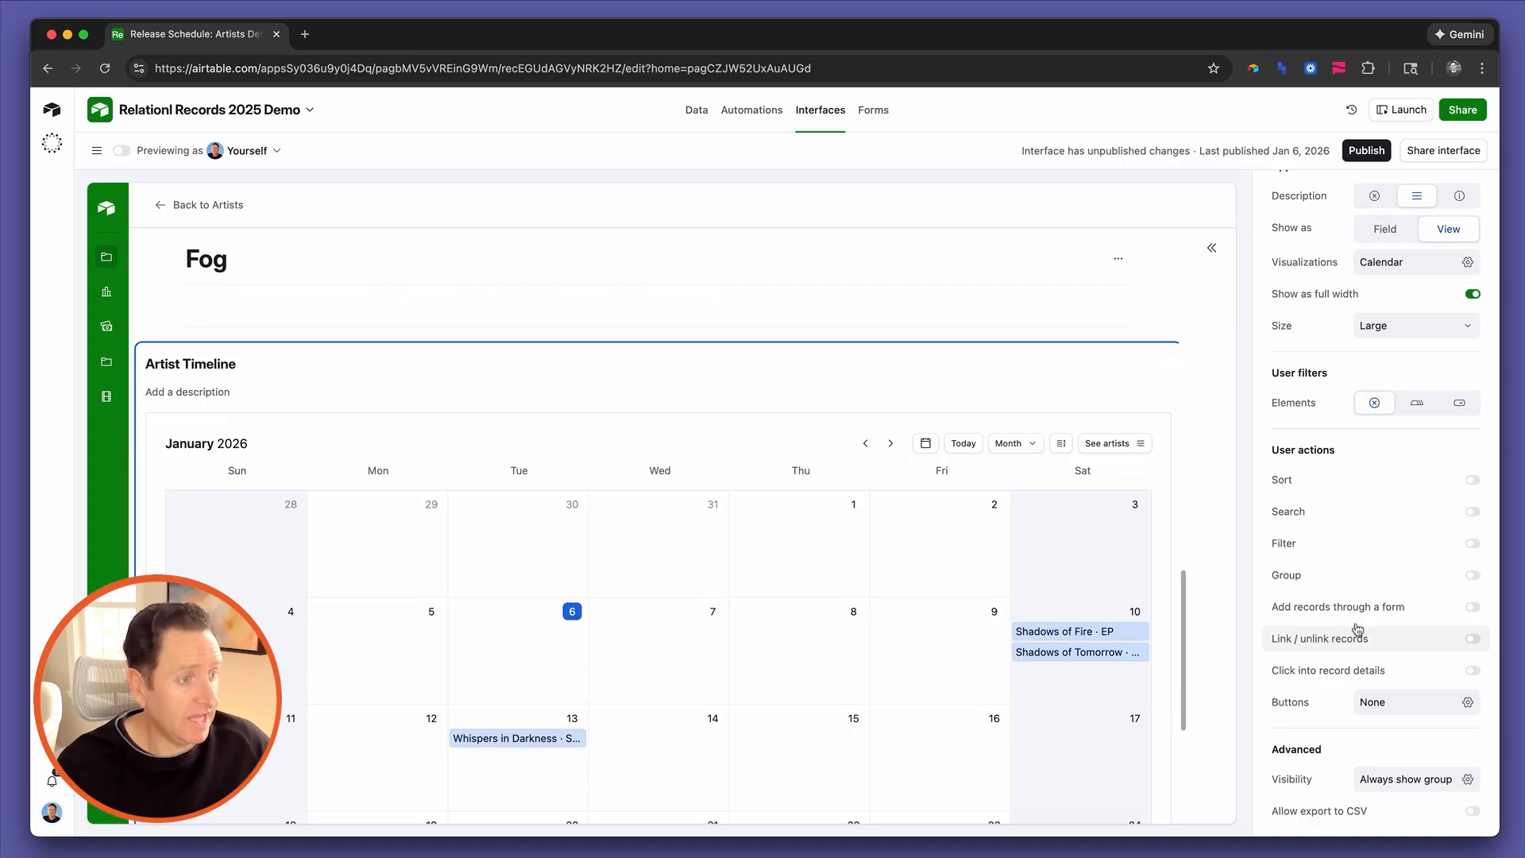
pyautogui.click(1455, 603)
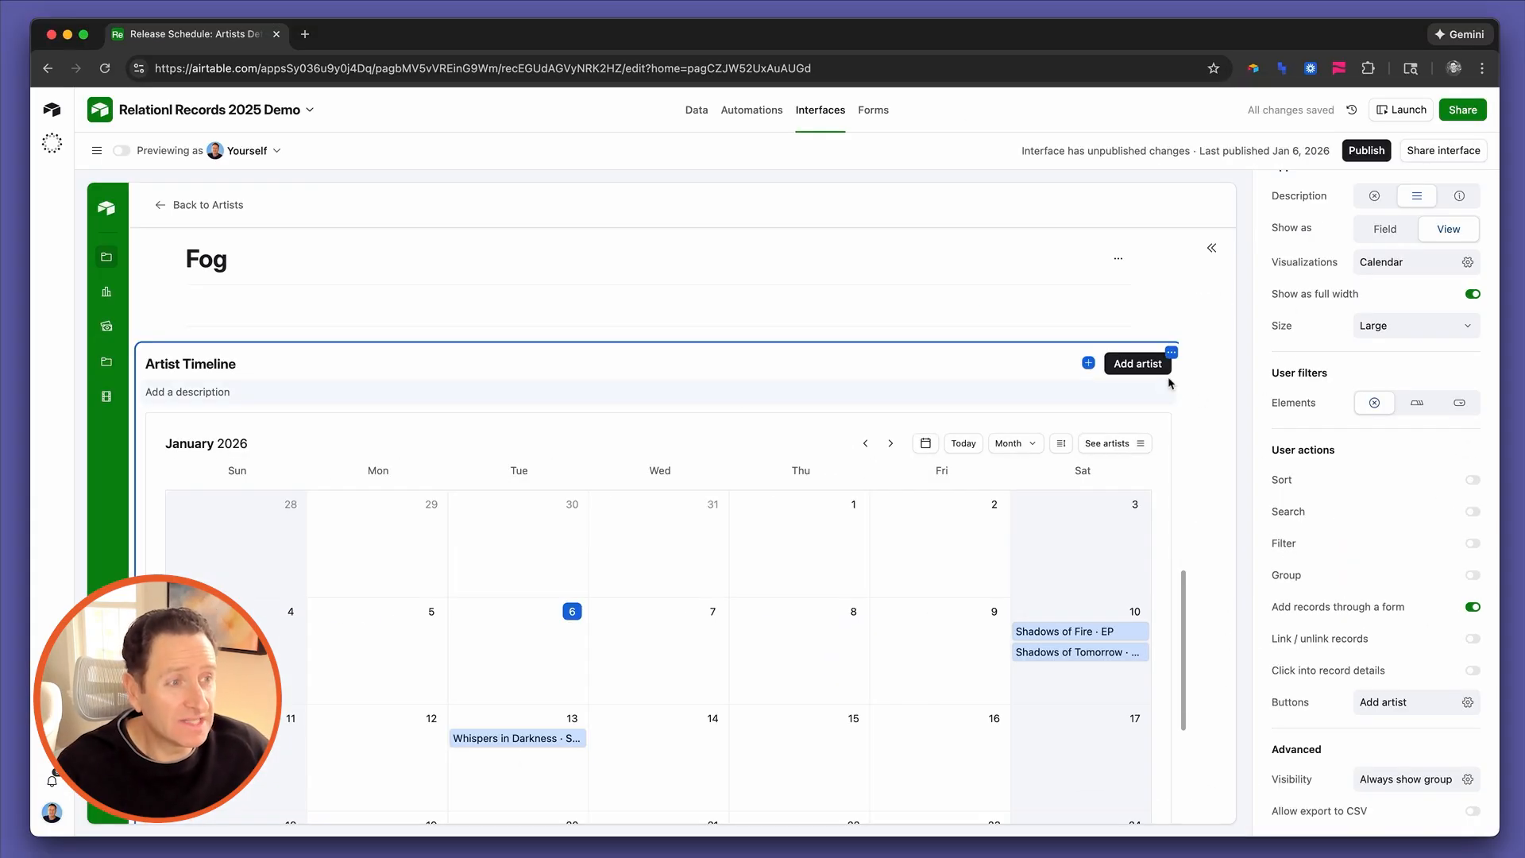
# Create a new form layout for the Artist Timeline's Add artist button in place of Add Release
pyautogui.click(1161, 370)
pyautogui.click(1363, 425)
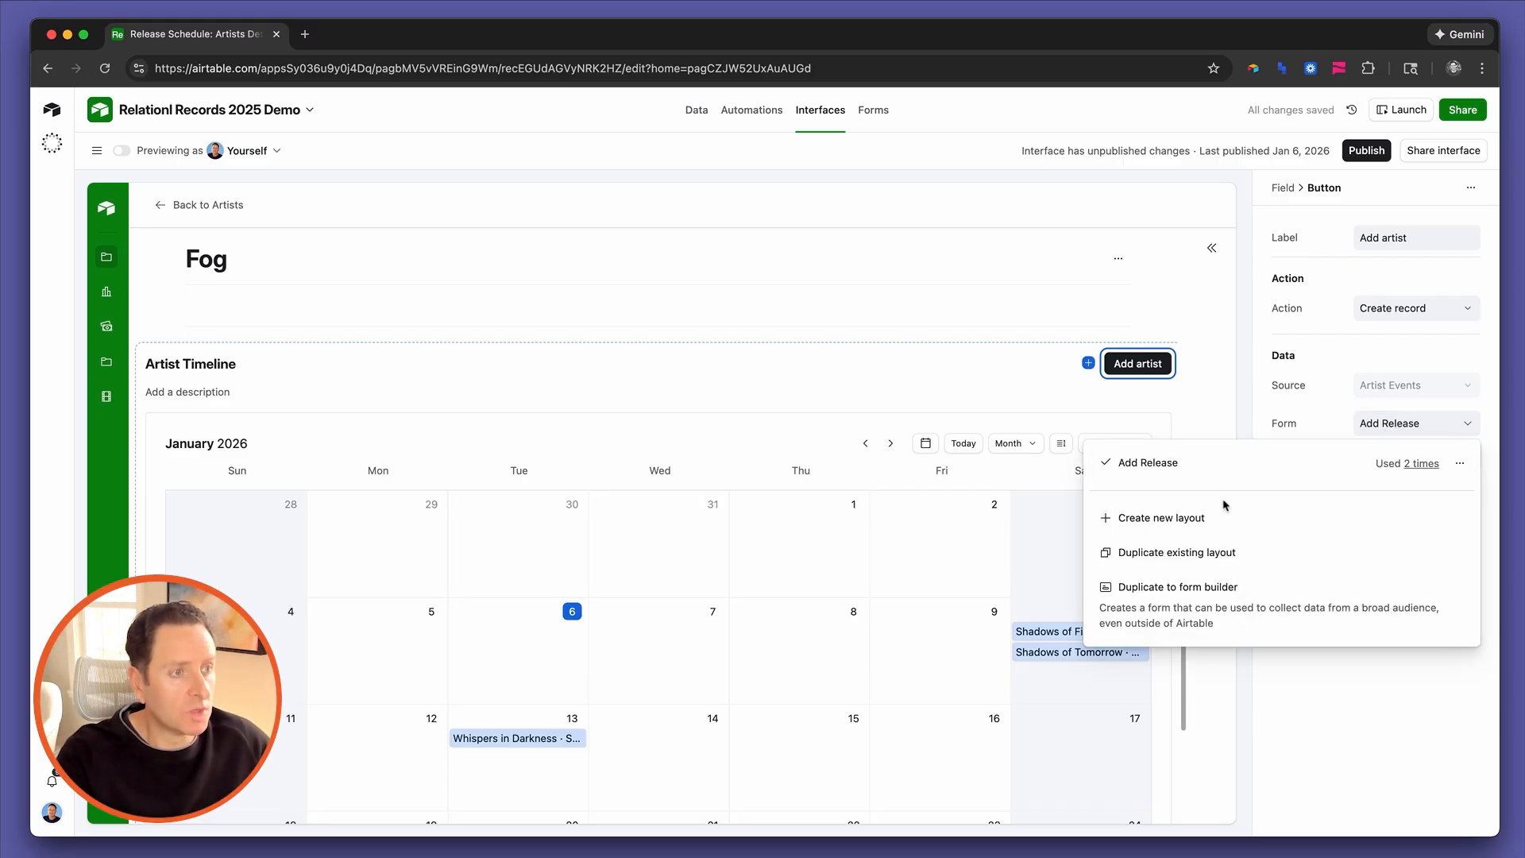
pyautogui.click(1185, 518)
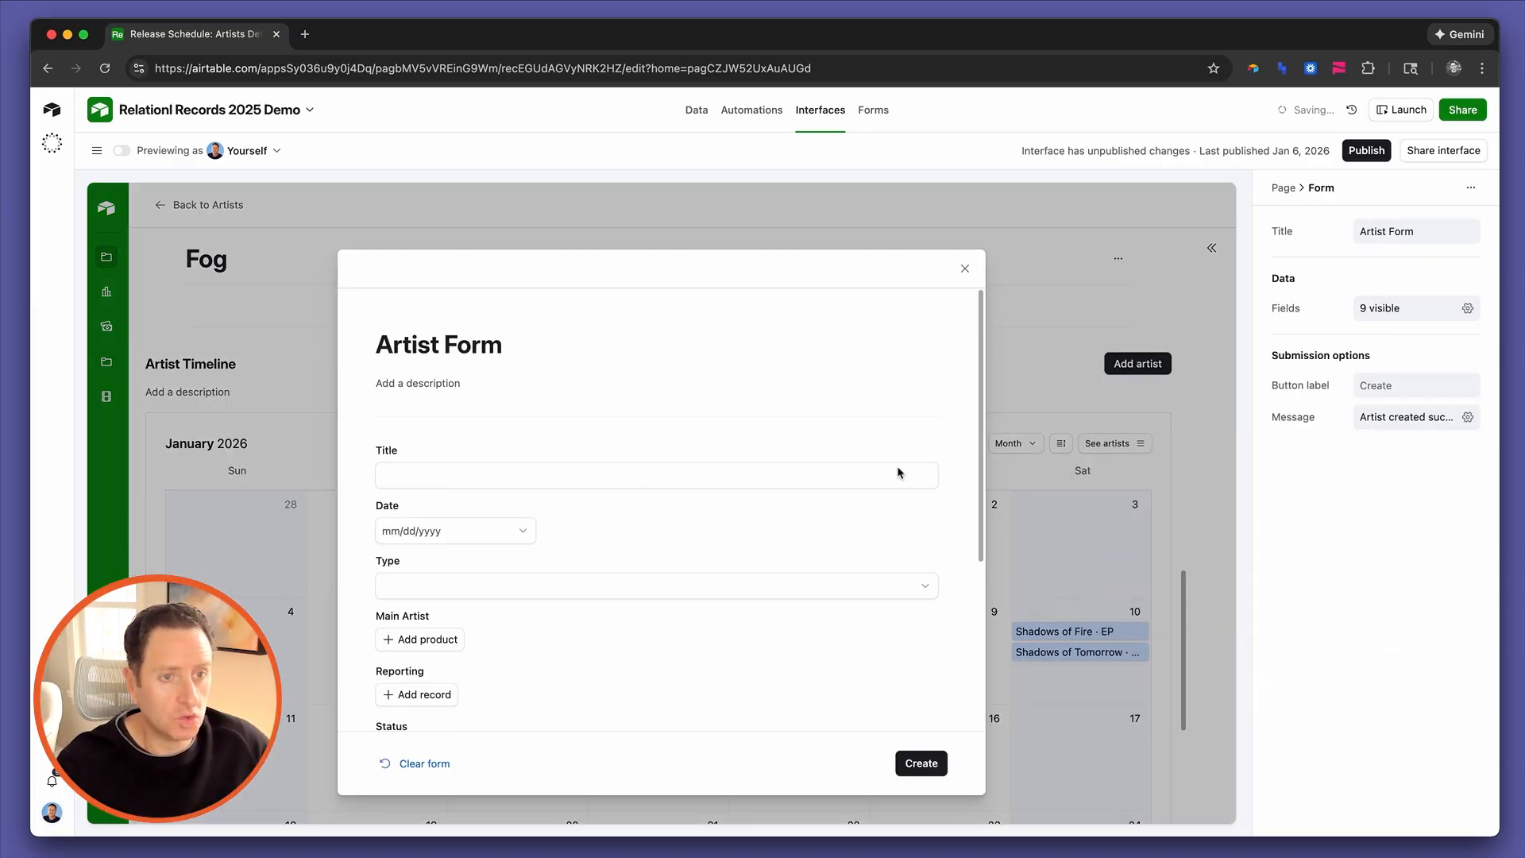
# Remove the Main Artist, Reporting, Status, Priority, Artwork and Master fields from the new form
pyautogui.scroll(-2, 560, 480)
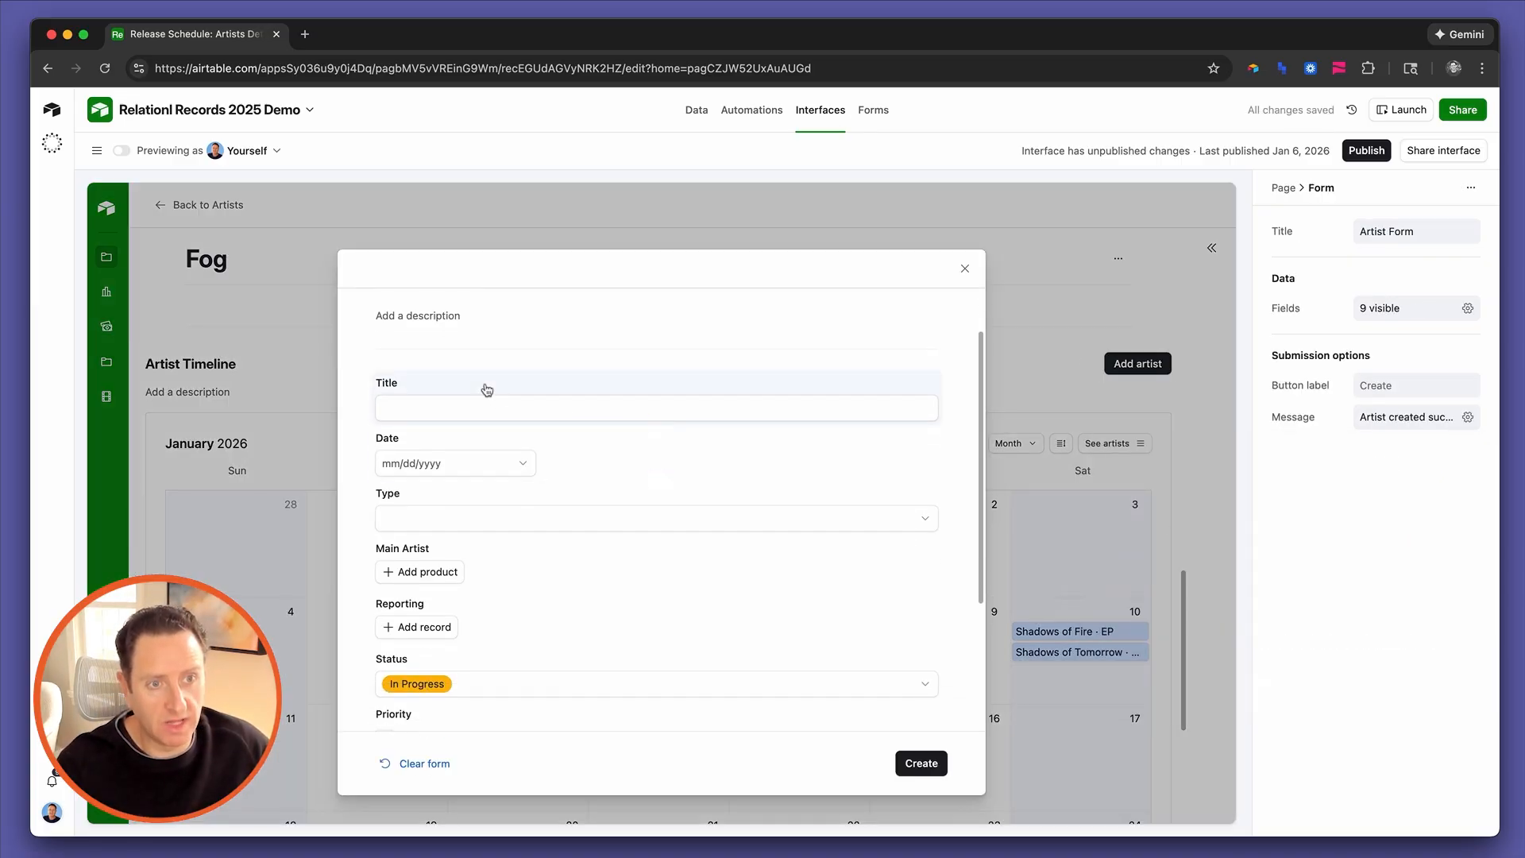
pyautogui.click(499, 562)
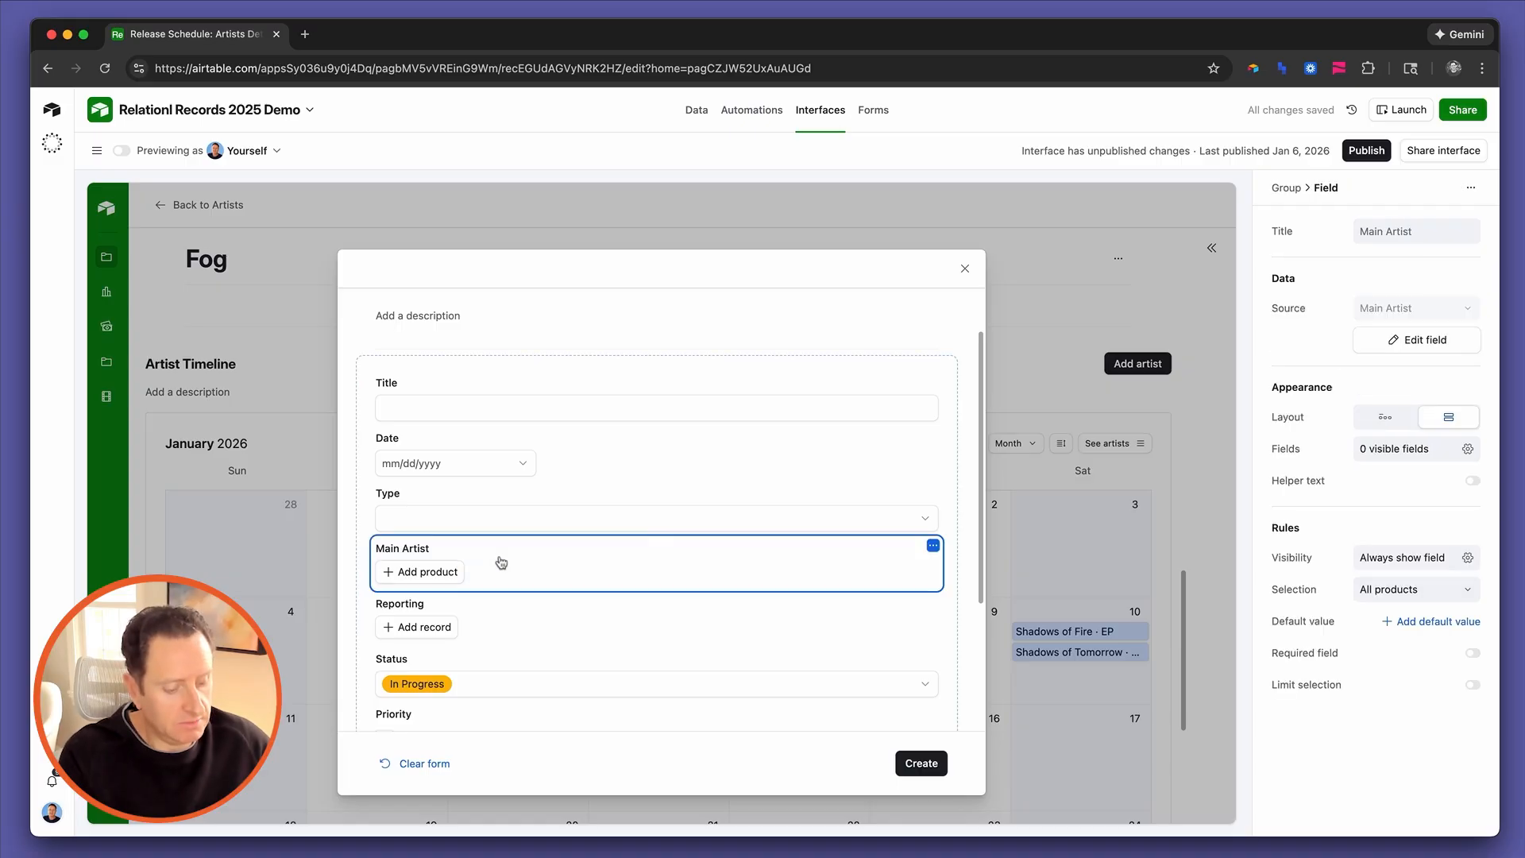
pyautogui.press('BackSpace')
pyautogui.click(493, 581)
pyautogui.press('BackSpace')
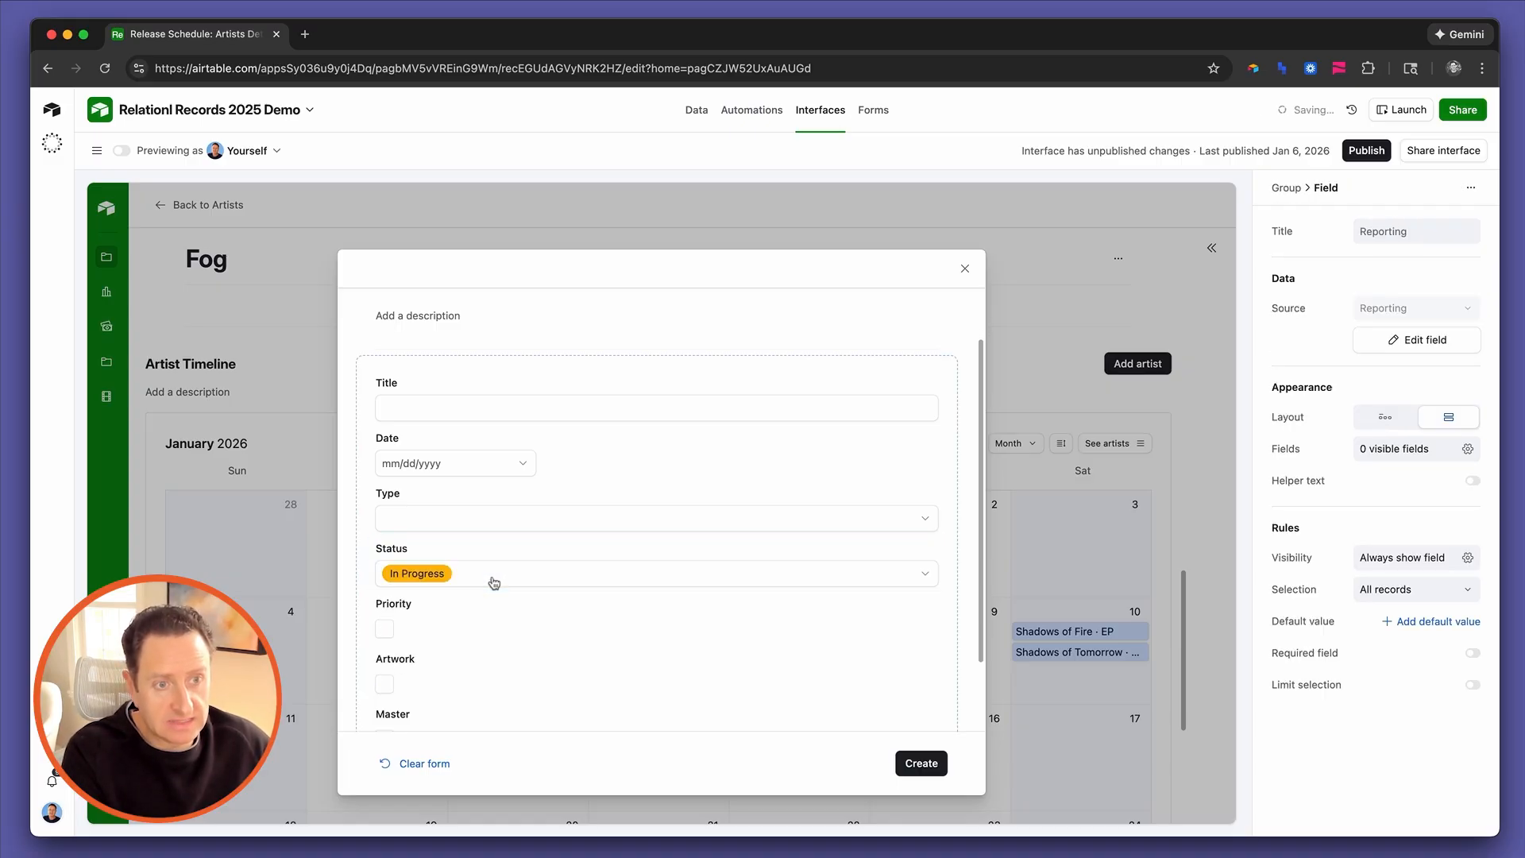
pyautogui.click(485, 569)
pyautogui.press('BackSpace')
pyautogui.click(472, 570)
pyautogui.press('BackSpace')
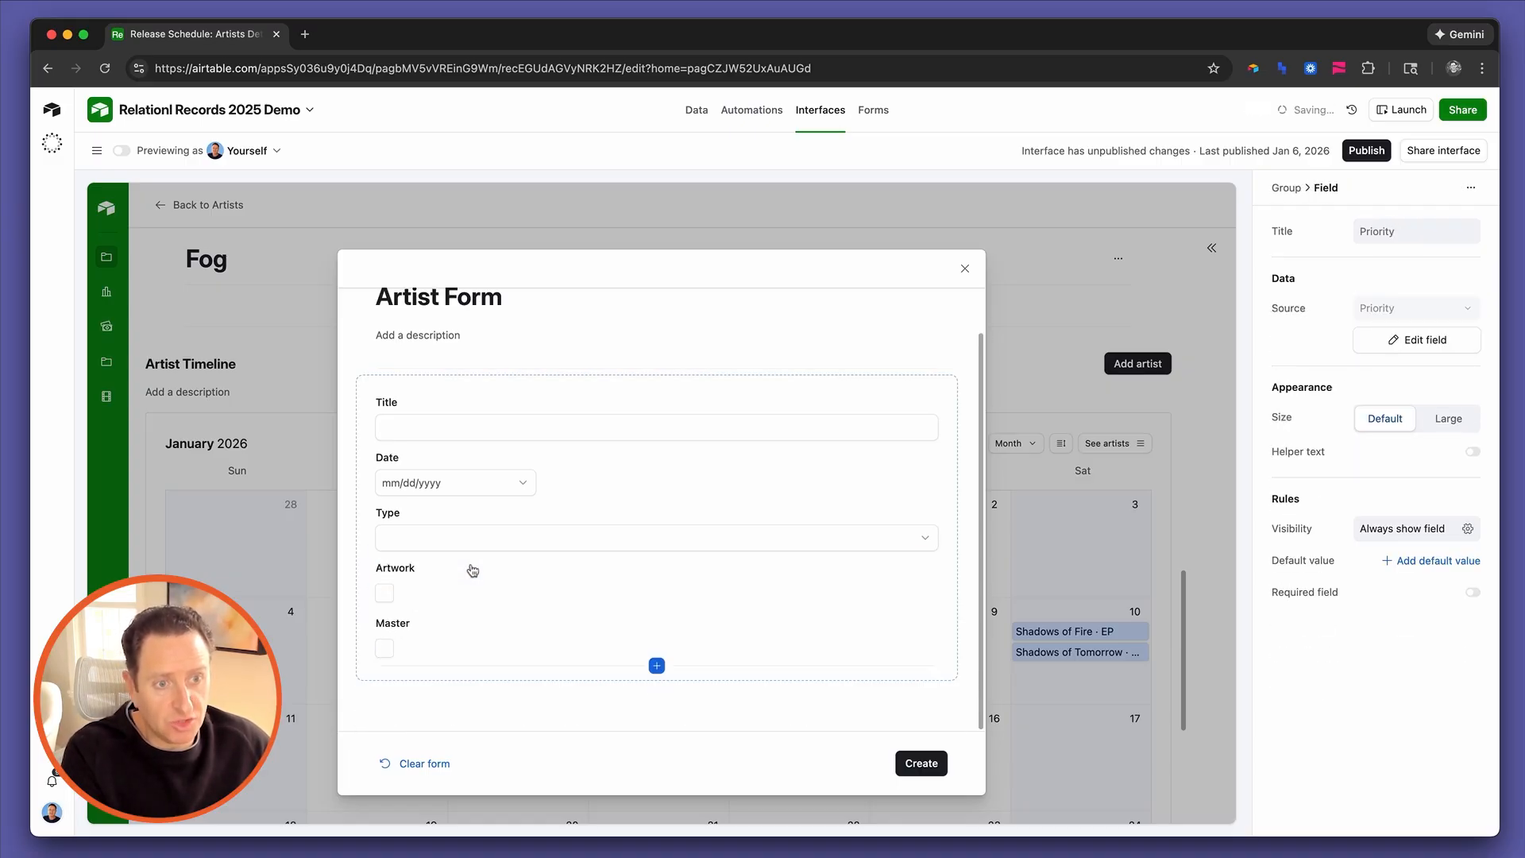
pyautogui.click(466, 576)
pyautogui.press('BackSpace')
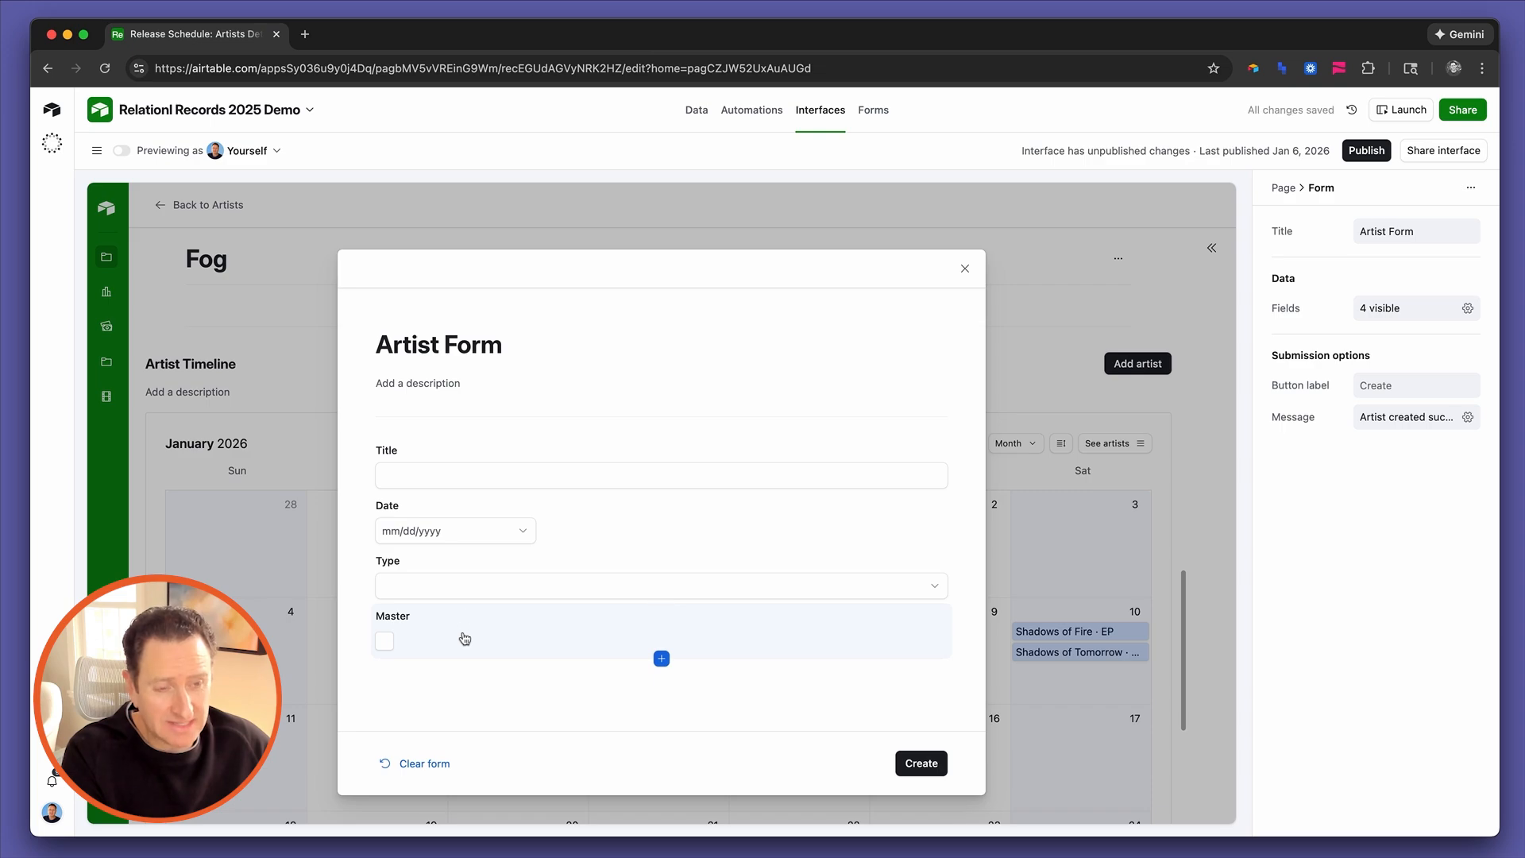
pyautogui.click(464, 636)
pyautogui.press('BackSpace')
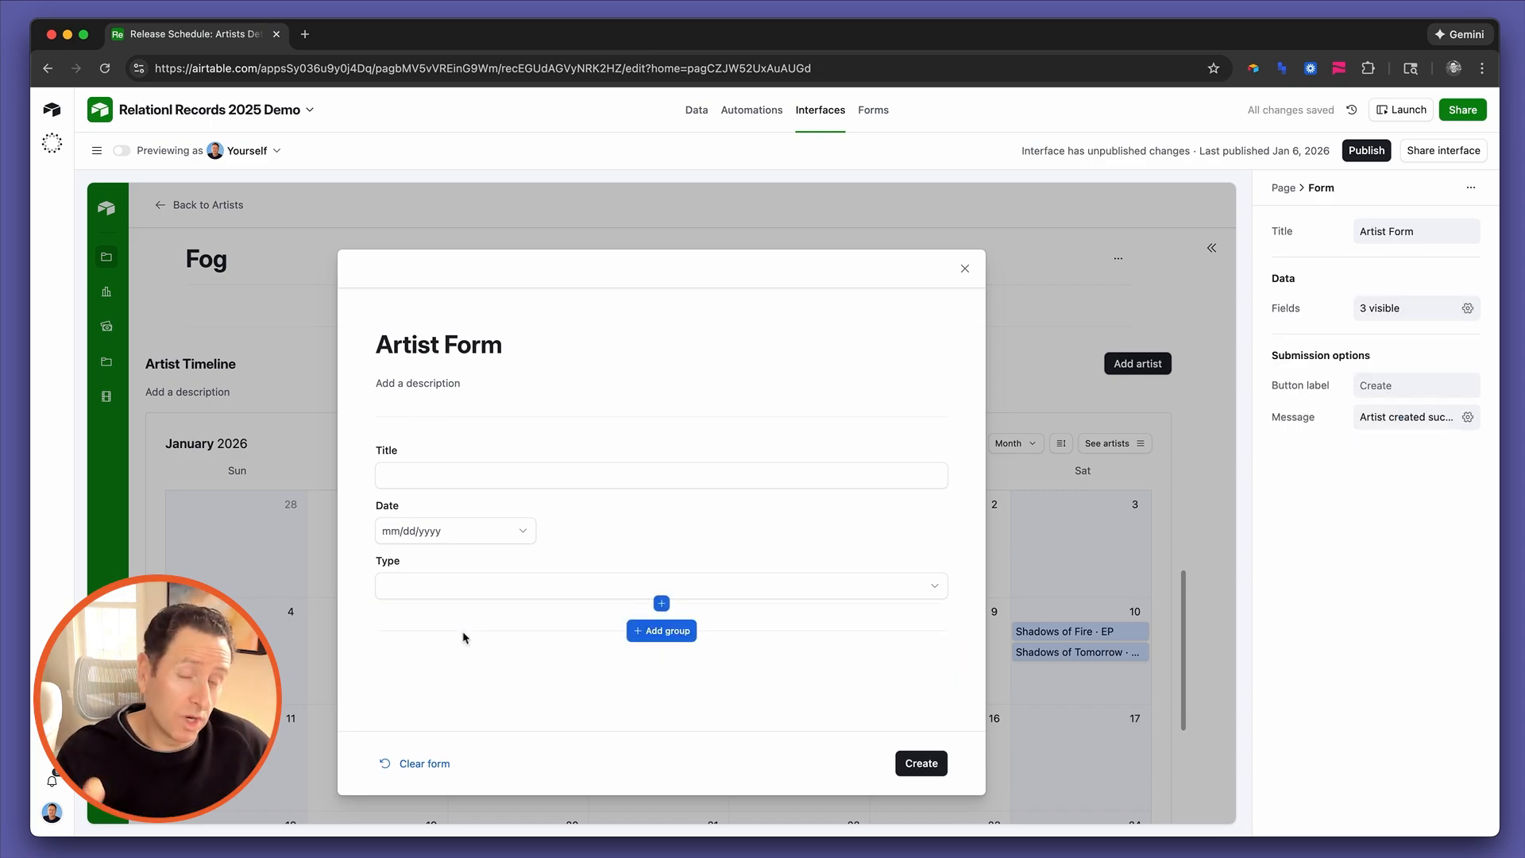
# Retitle the form "Add Artist Event"
pyautogui.click(494, 347)
pyautogui.write('Add Ar')
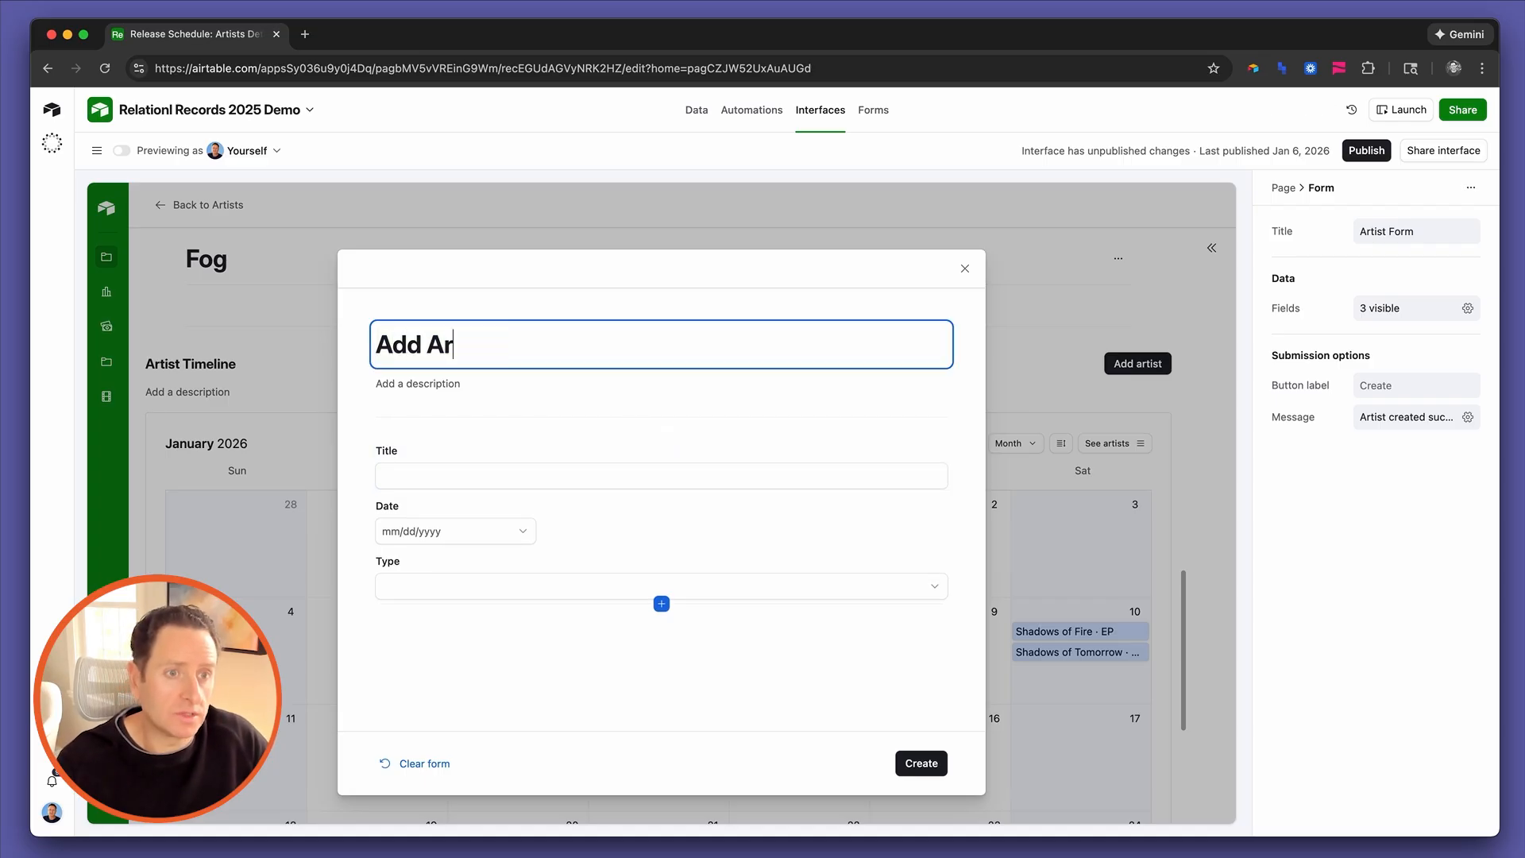
pyautogui.write('tist Event')
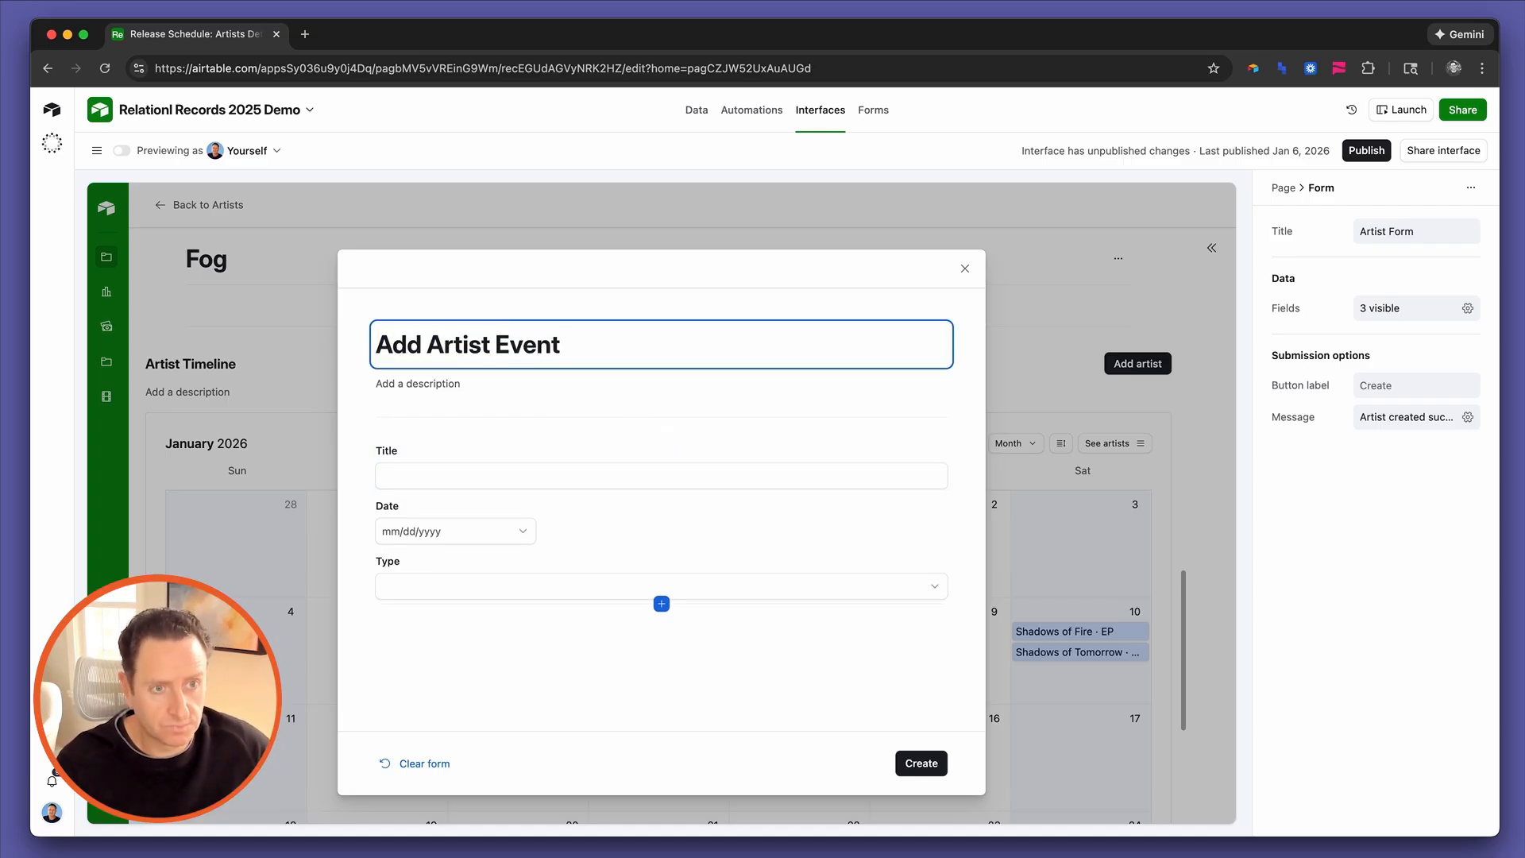
# Make the form's Title, Date and Type fields required and place Type beside Date on the same row
pyautogui.click(490, 469)
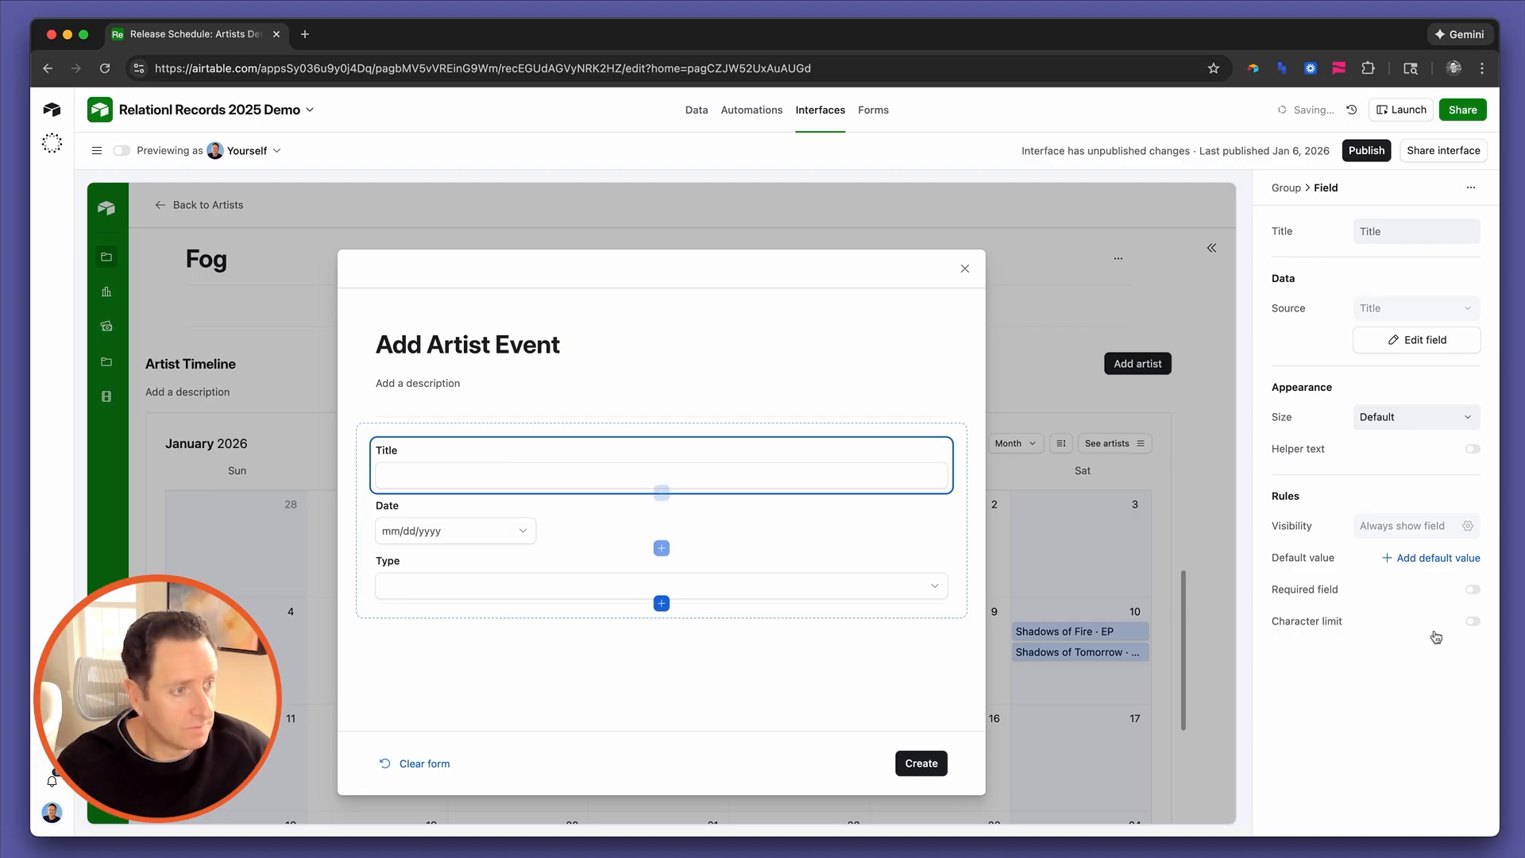
pyautogui.click(1401, 602)
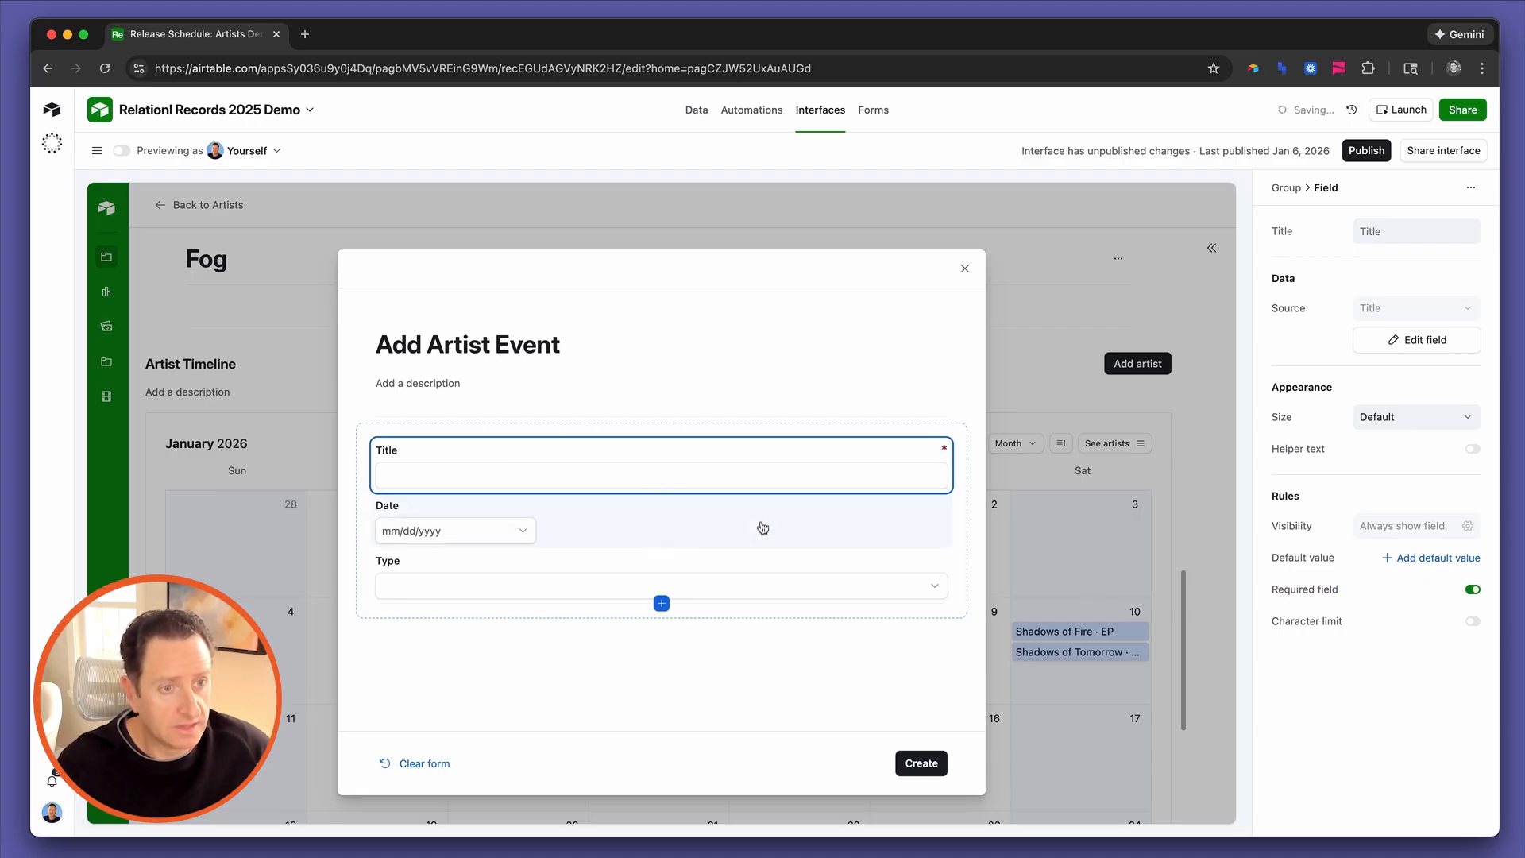
pyautogui.click(763, 528)
pyautogui.click(1473, 590)
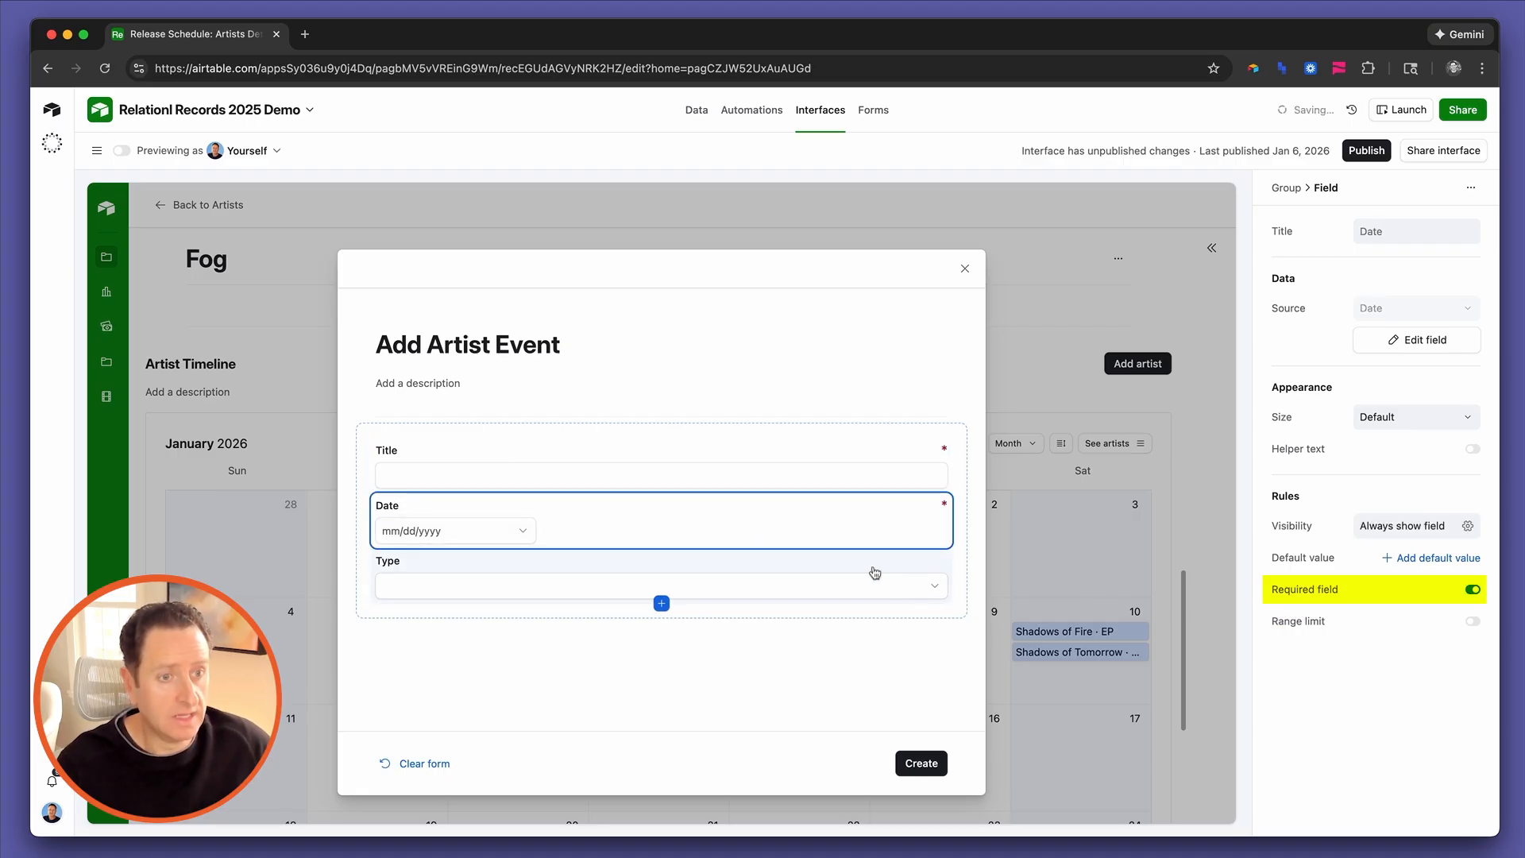
pyautogui.moveTo(888, 561); pyautogui.dragTo(928, 520)
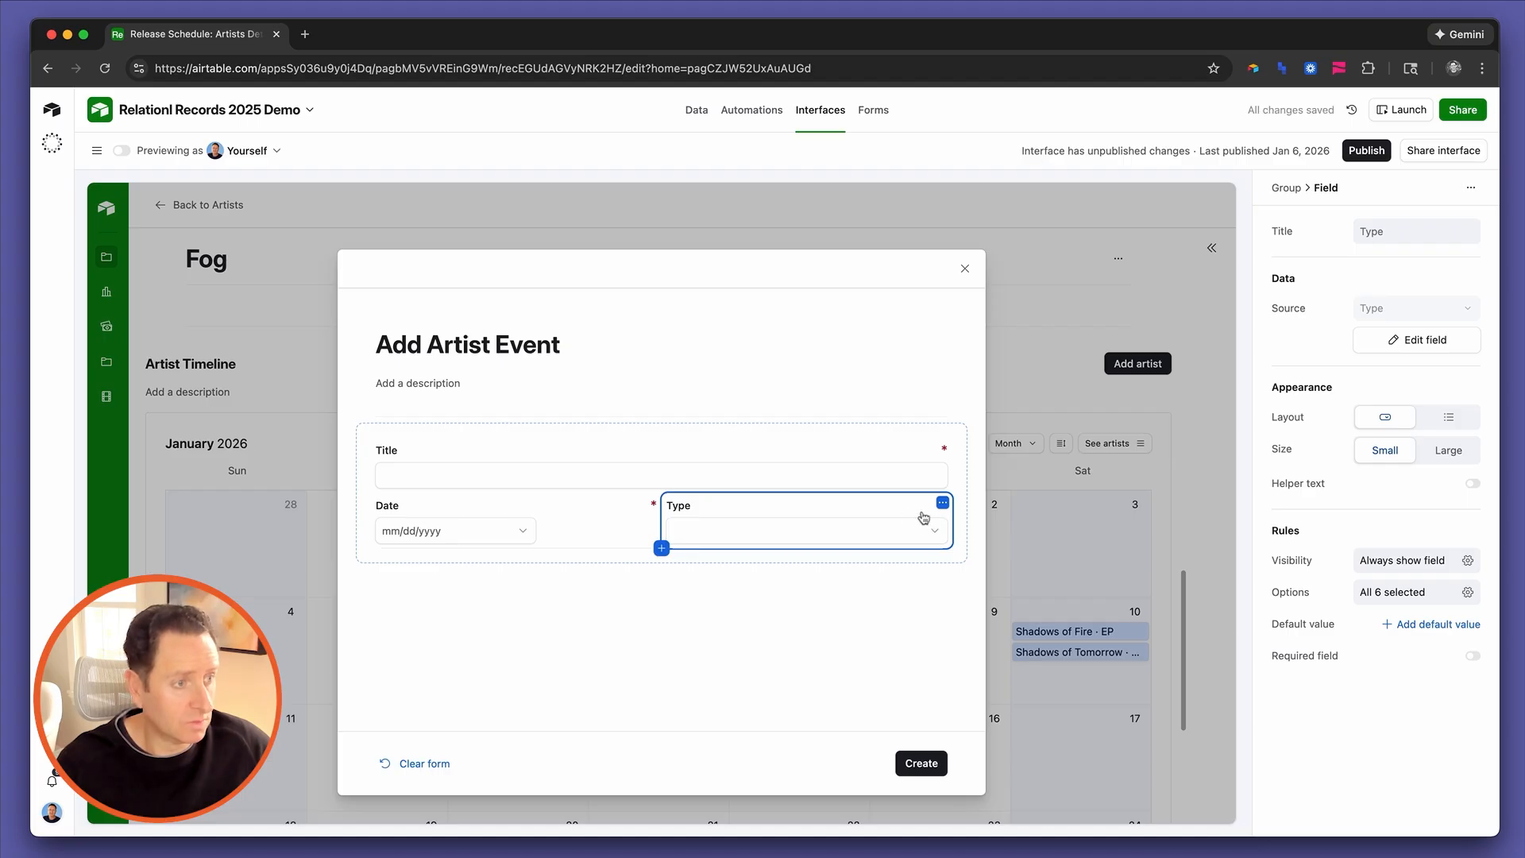
pyautogui.click(1332, 656)
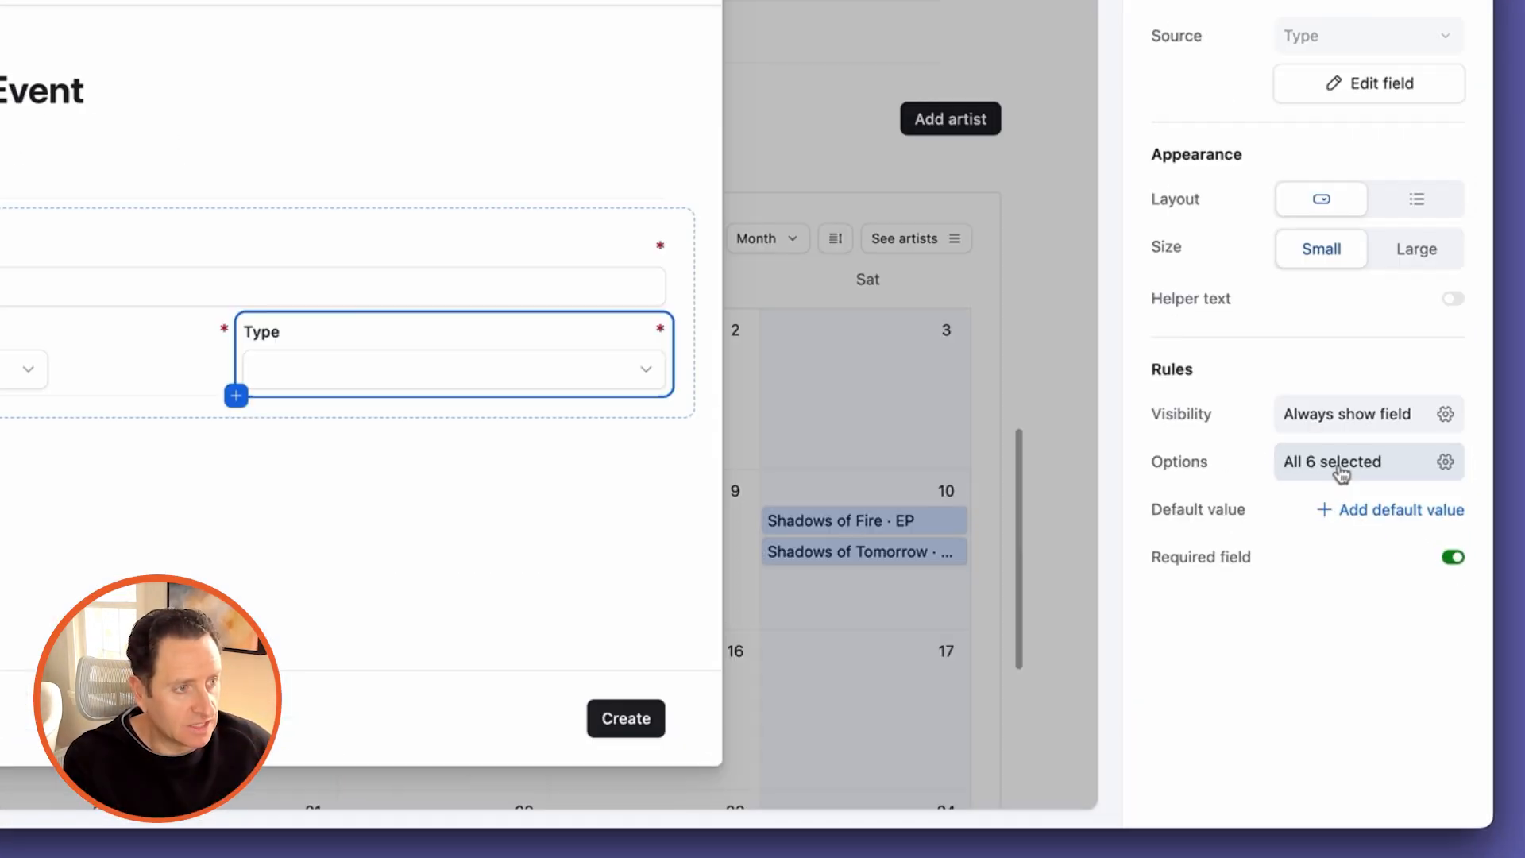
# Limit the form's Type options to every choice except Release and check the field's option list
pyautogui.click(1343, 473)
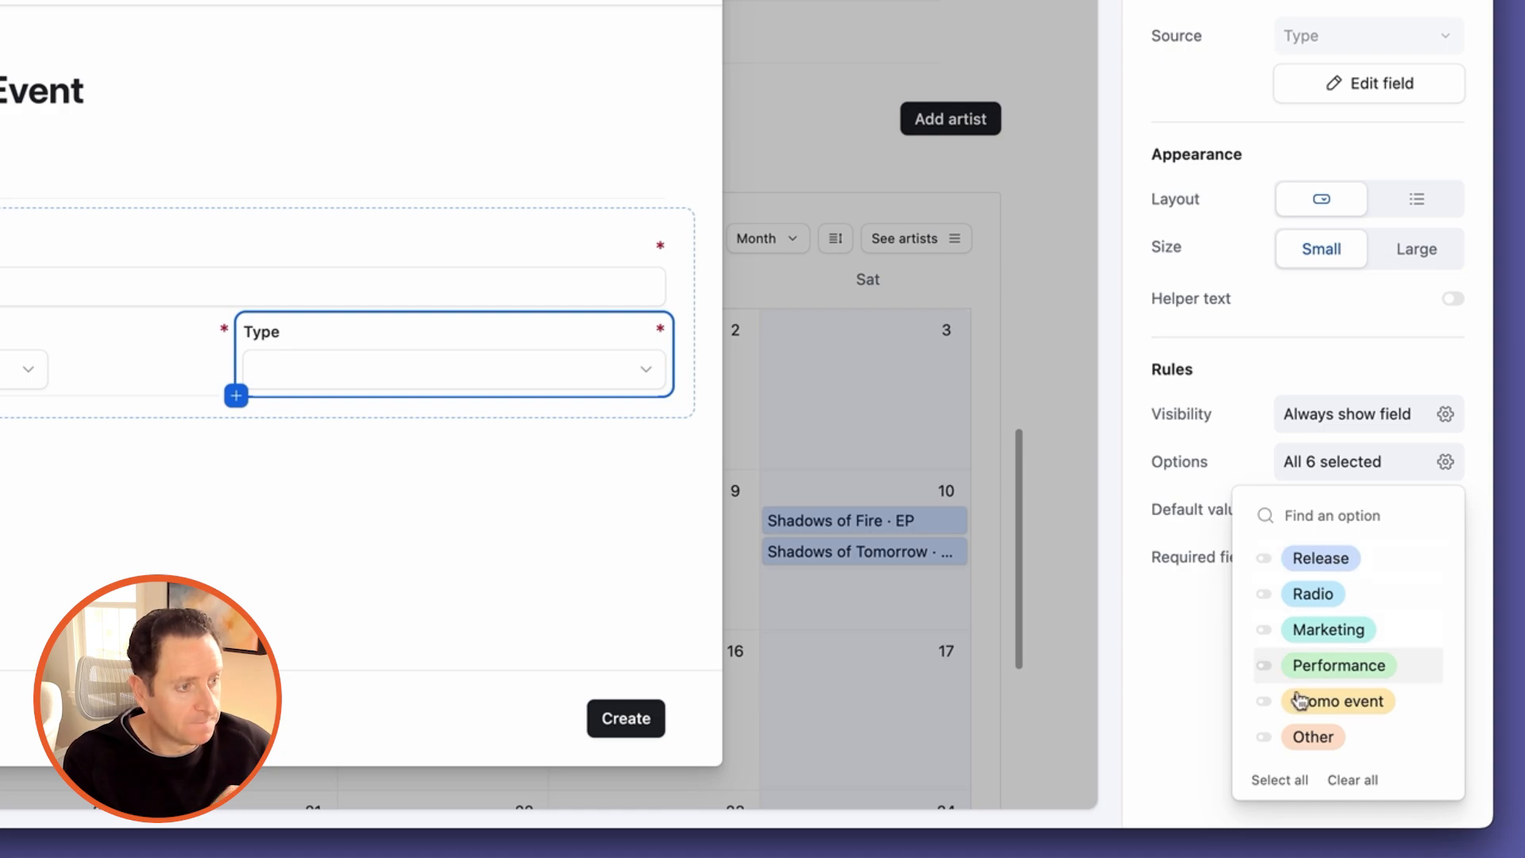
pyautogui.click(1278, 778)
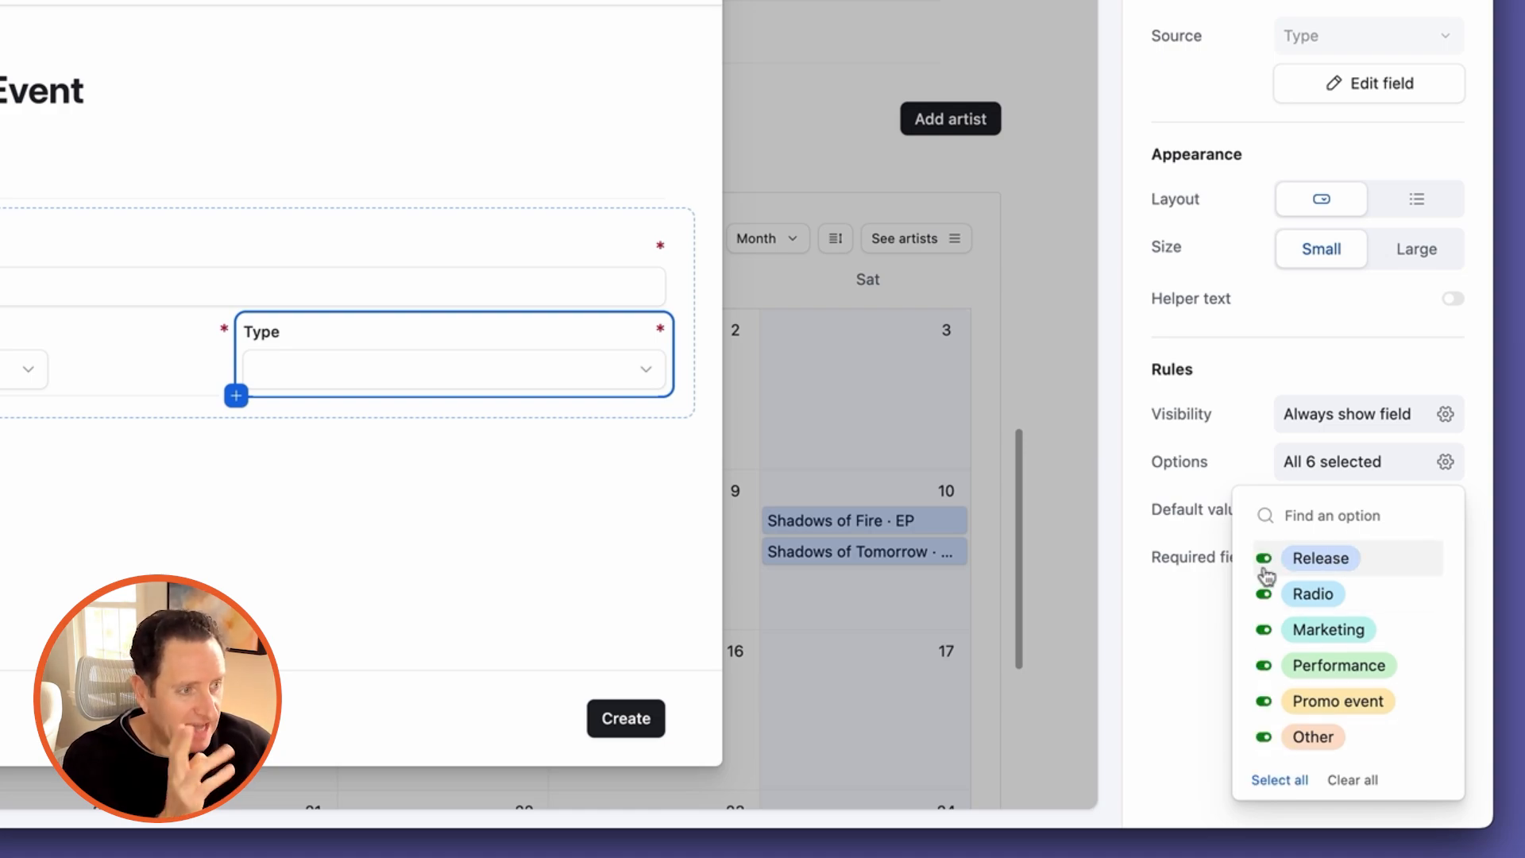
pyautogui.click(1264, 566)
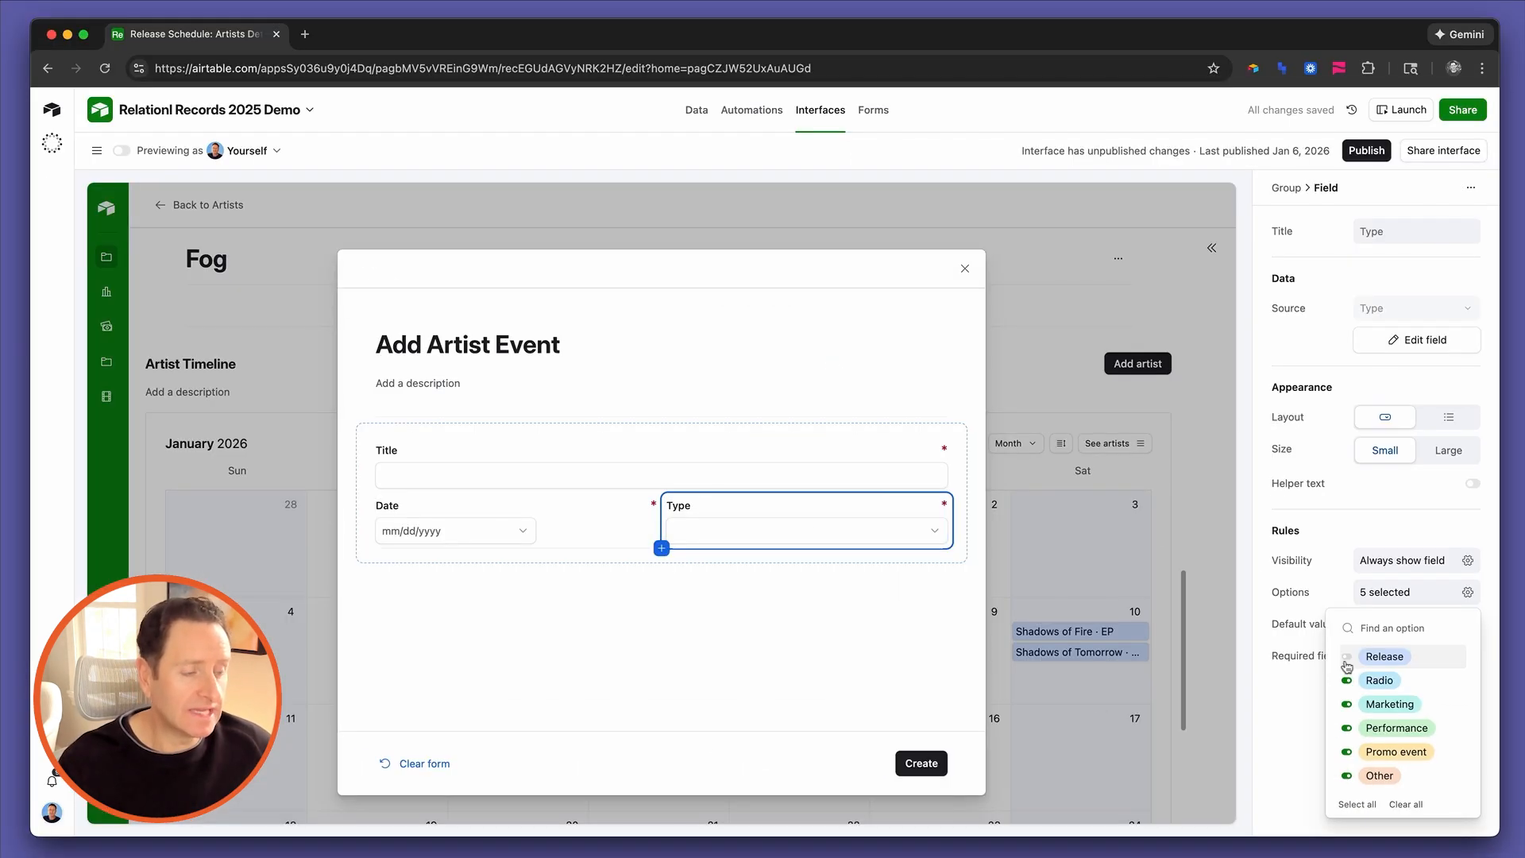
pyautogui.click(870, 540)
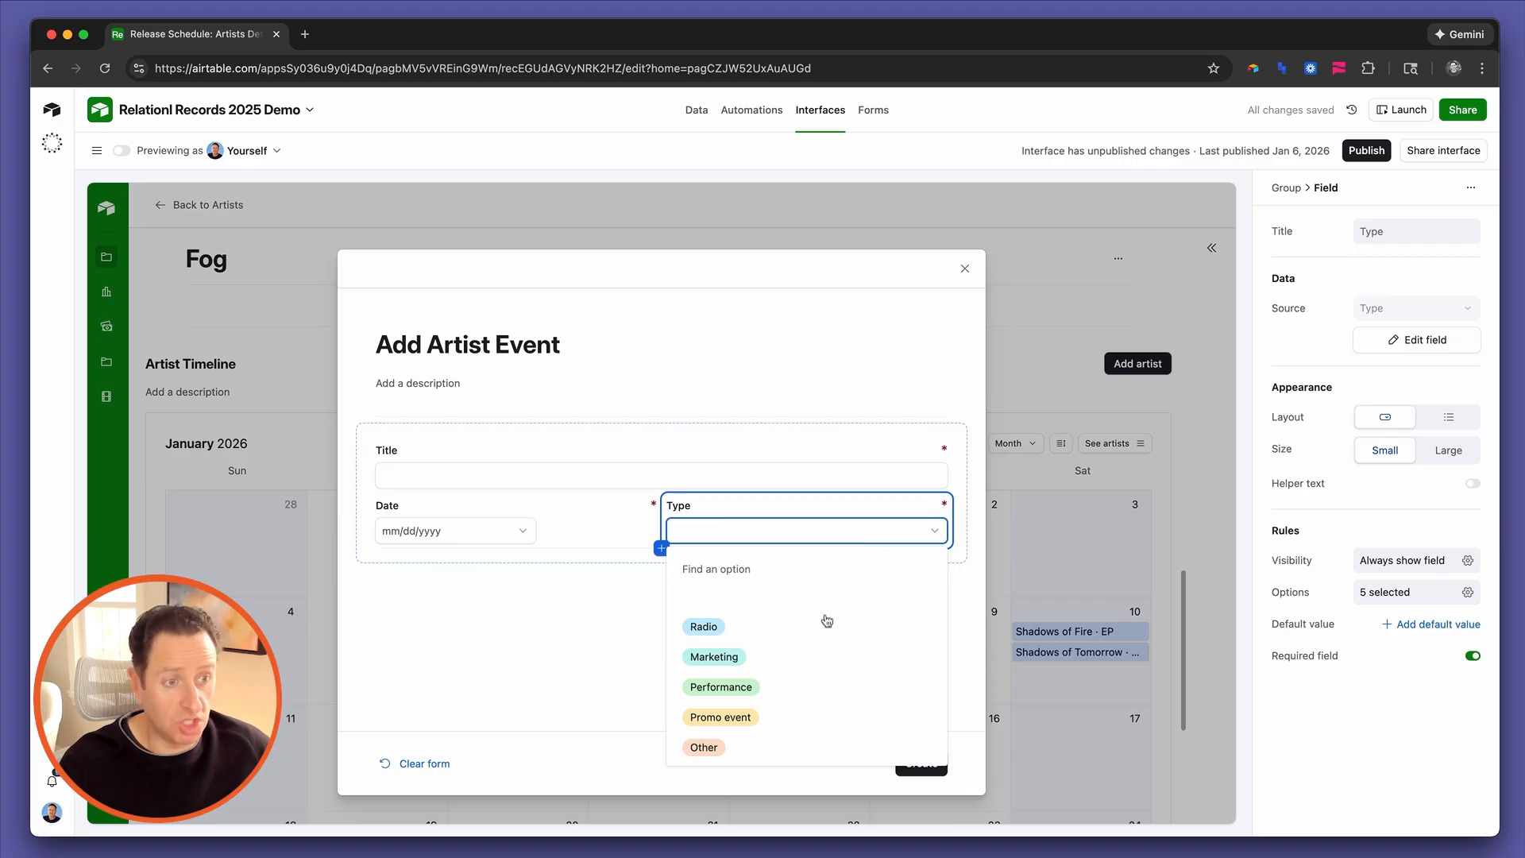
pyautogui.scroll(1, 797, 646)
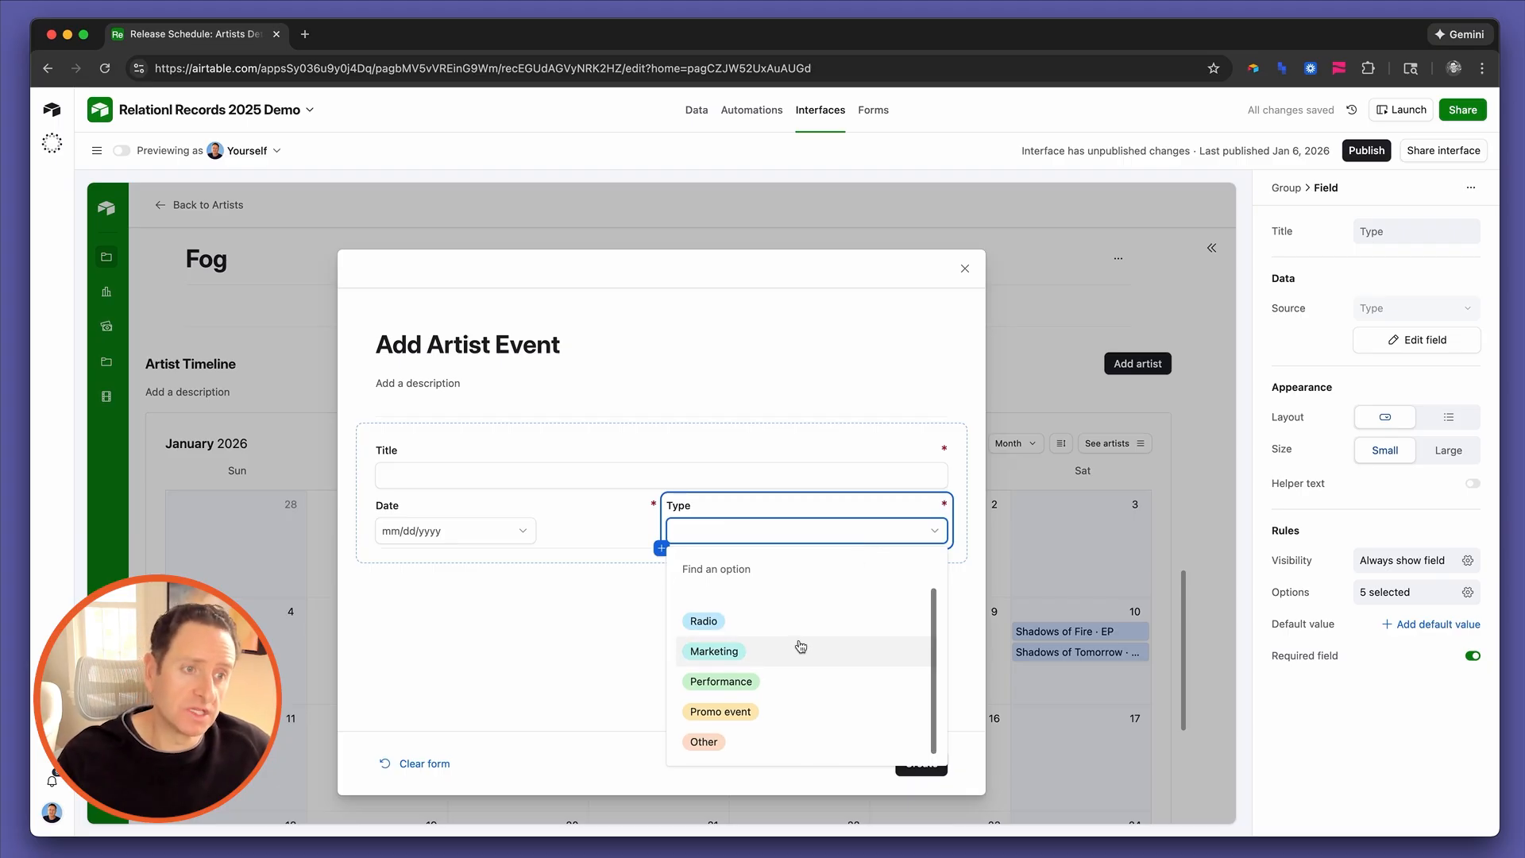
pyautogui.click(586, 635)
# Set the Date field's default value to the current date and close the form
pyautogui.click(501, 517)
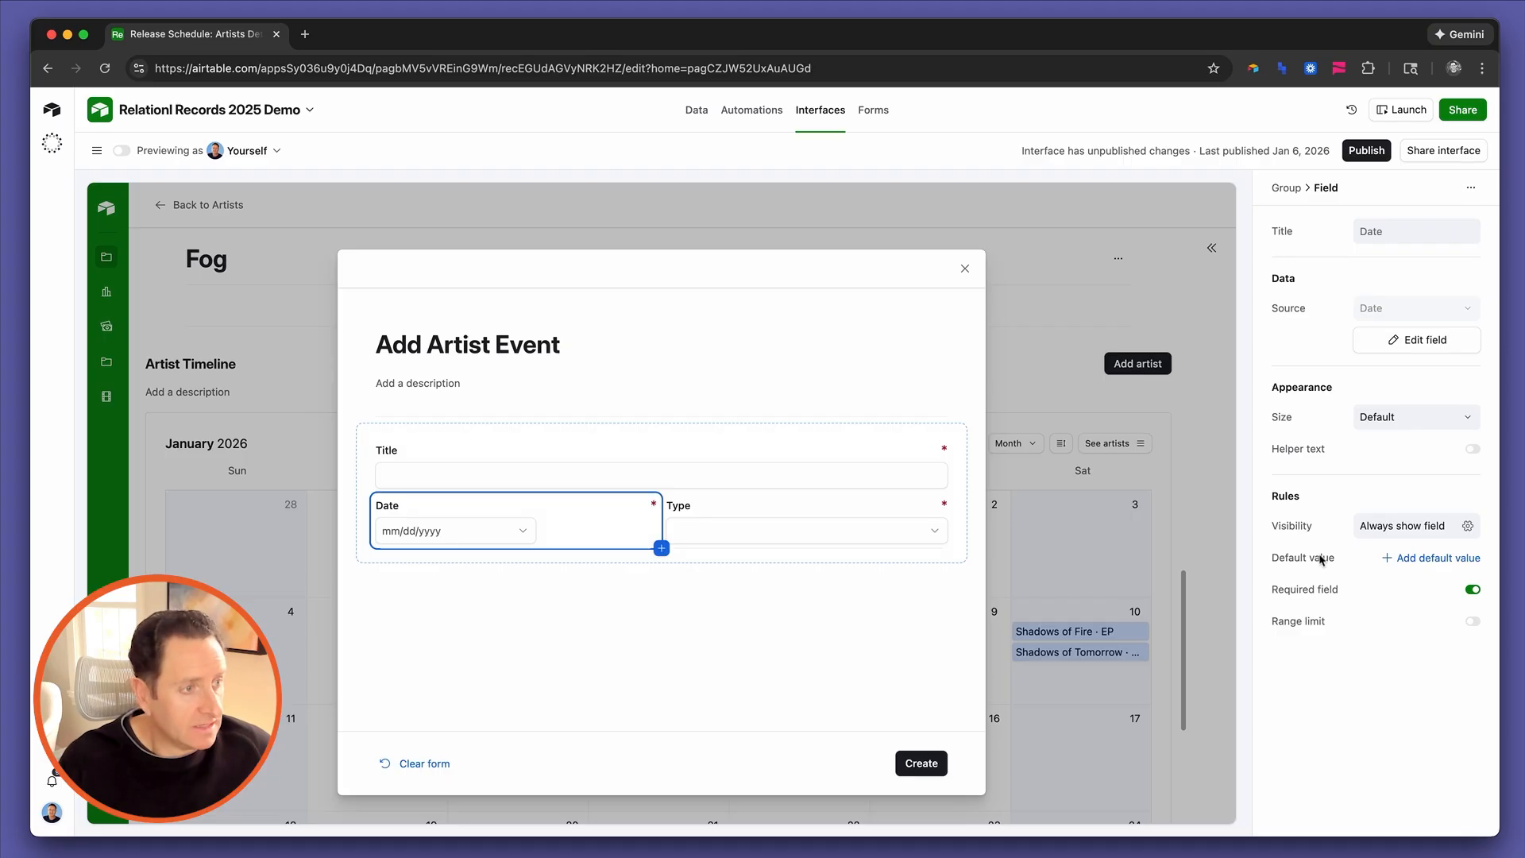
pyautogui.click(1404, 560)
pyautogui.click(1340, 586)
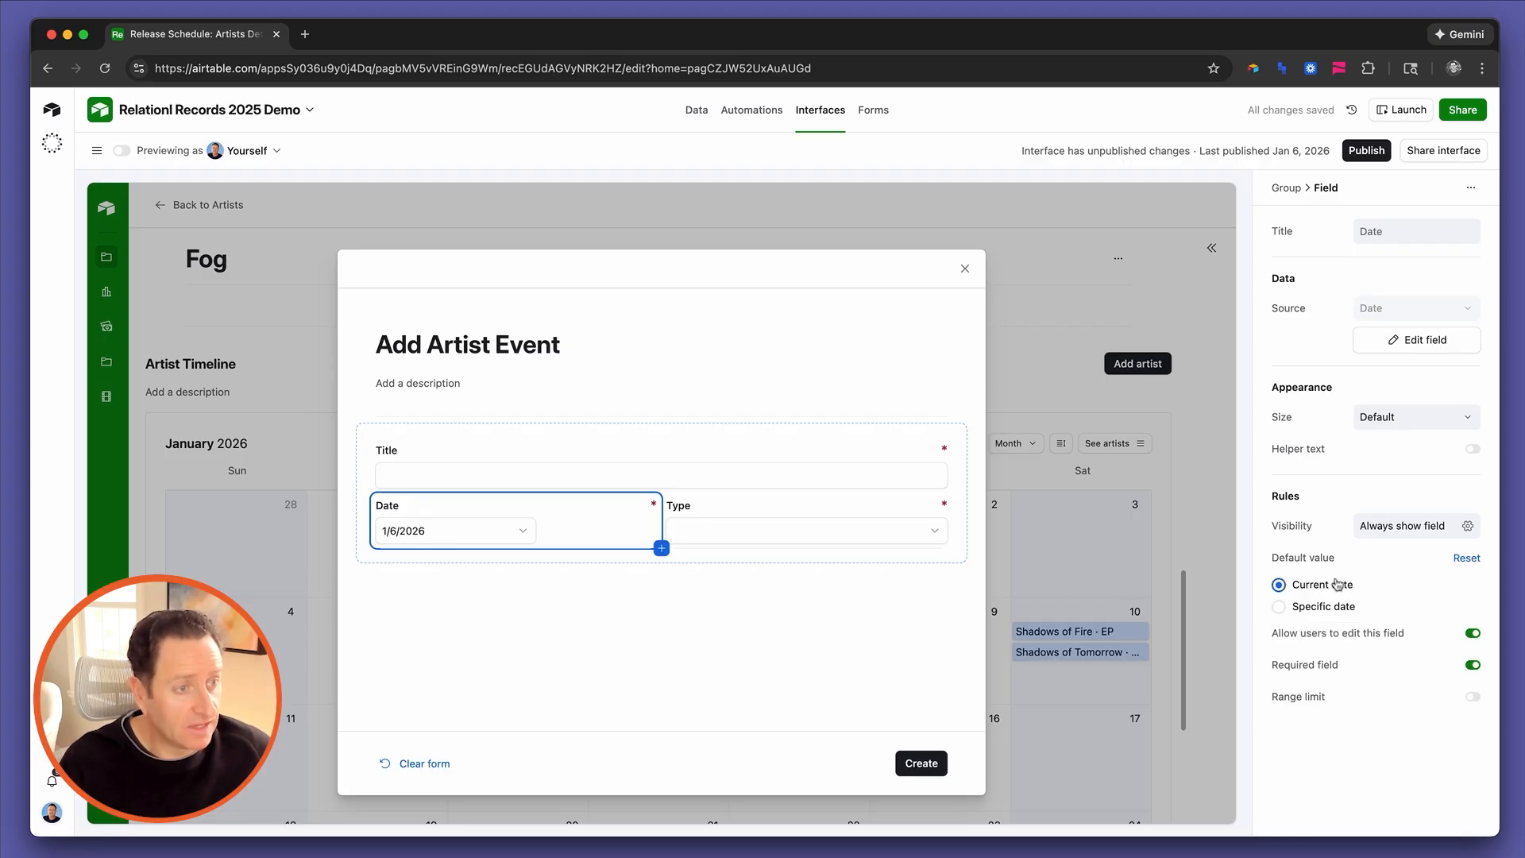
pyautogui.click(579, 620)
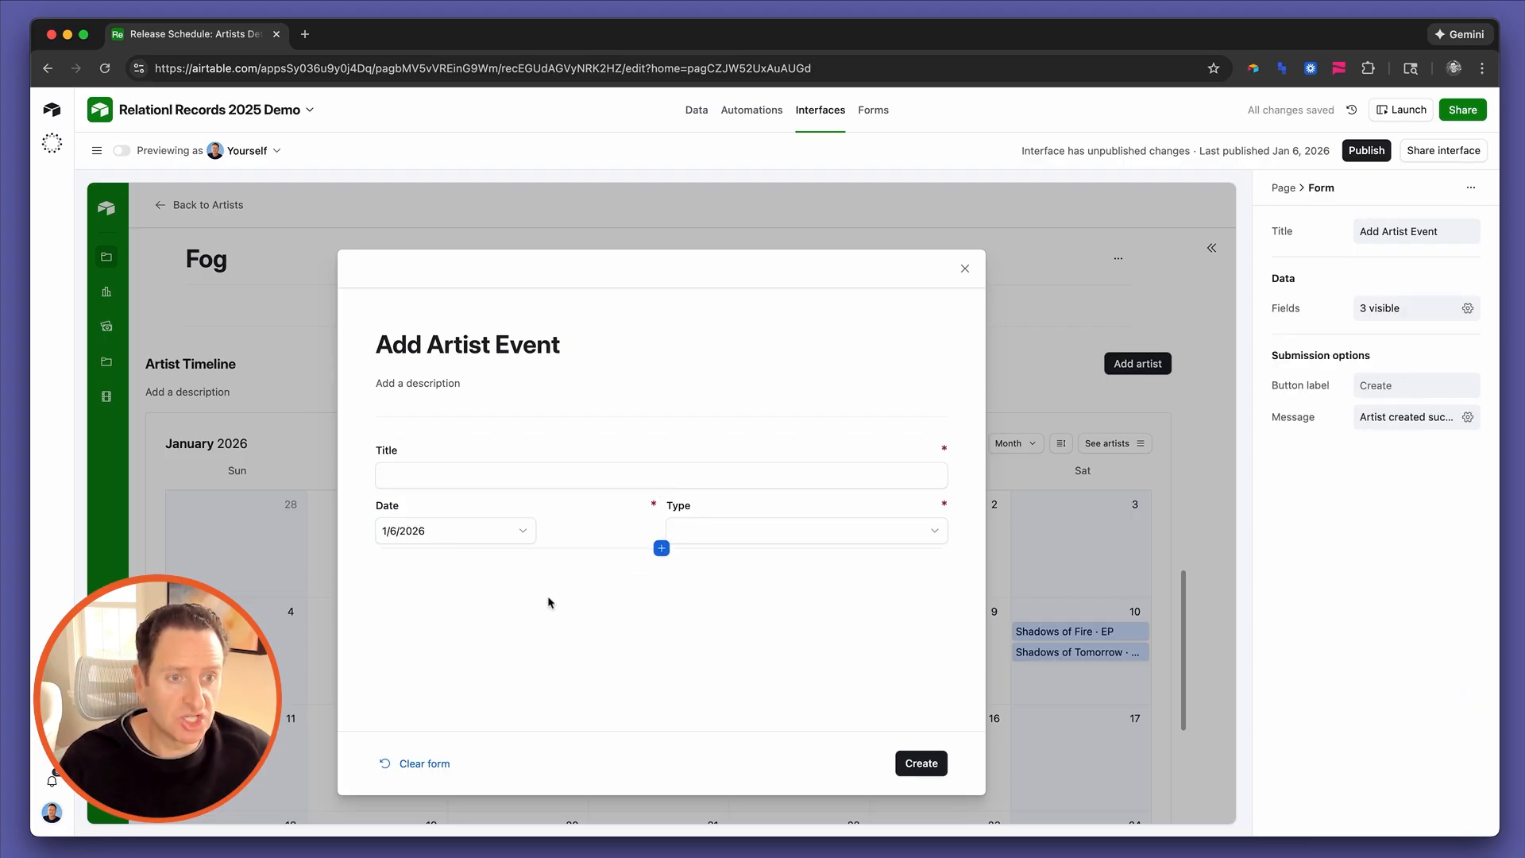
pyautogui.click(428, 538)
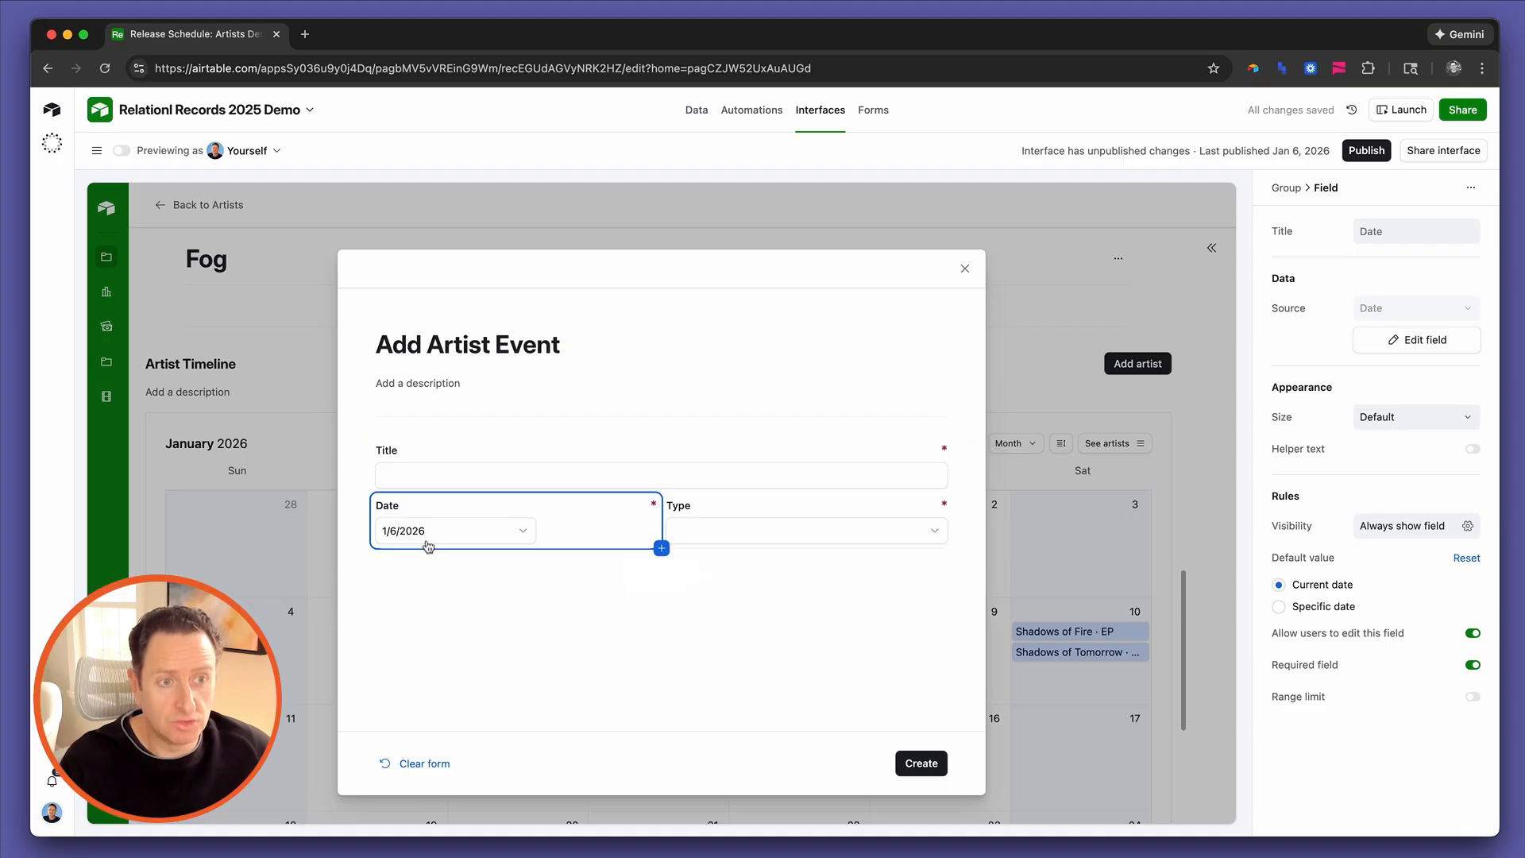
pyautogui.click(439, 546)
pyautogui.click(930, 658)
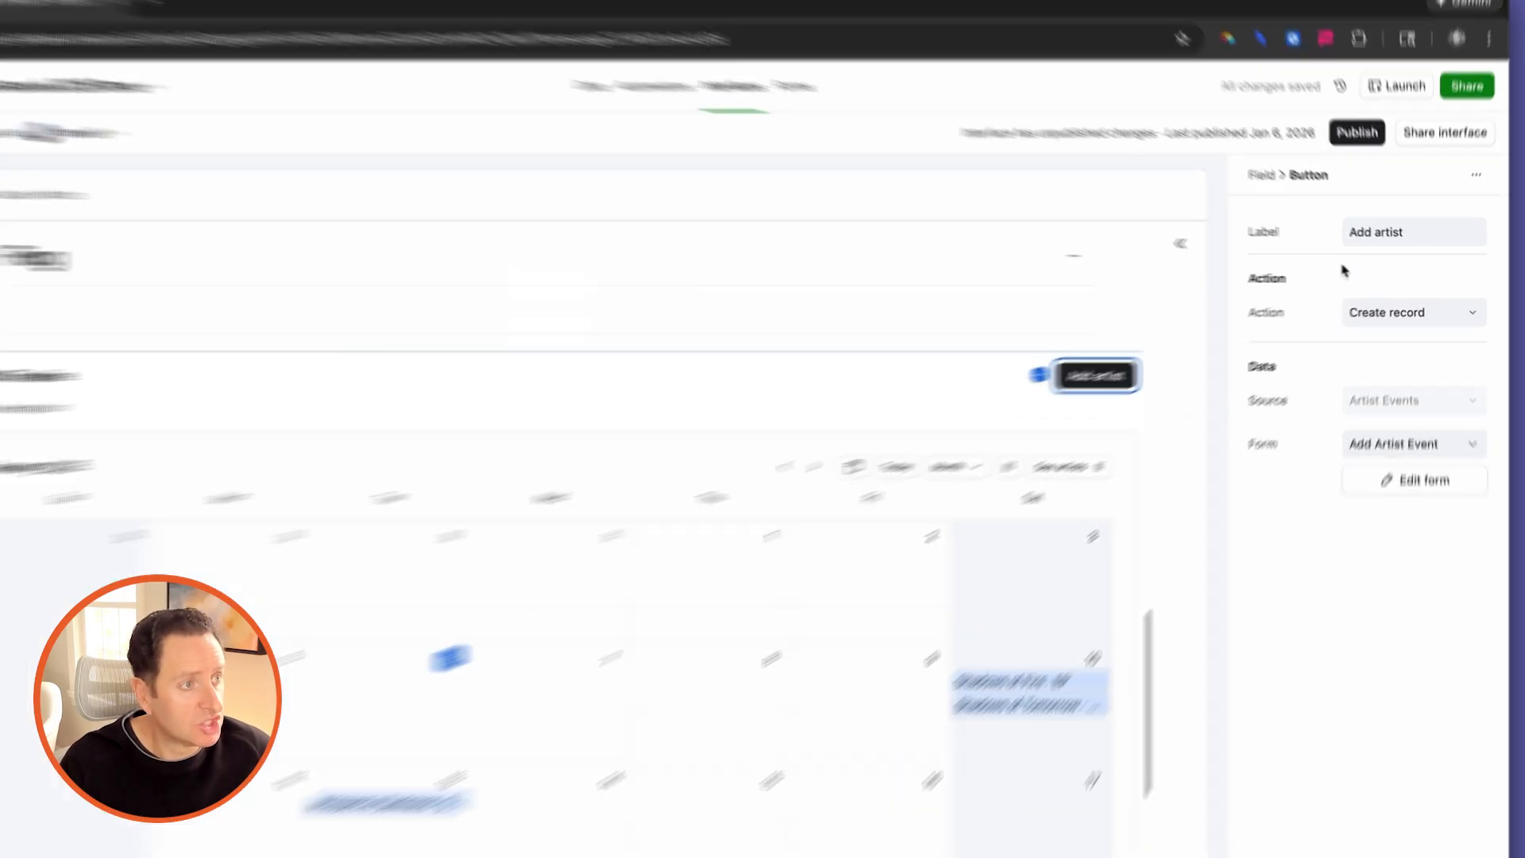
# Relabel the Artist Timeline's Add artist button as "Add Artist Event"
pyautogui.click(1383, 230)
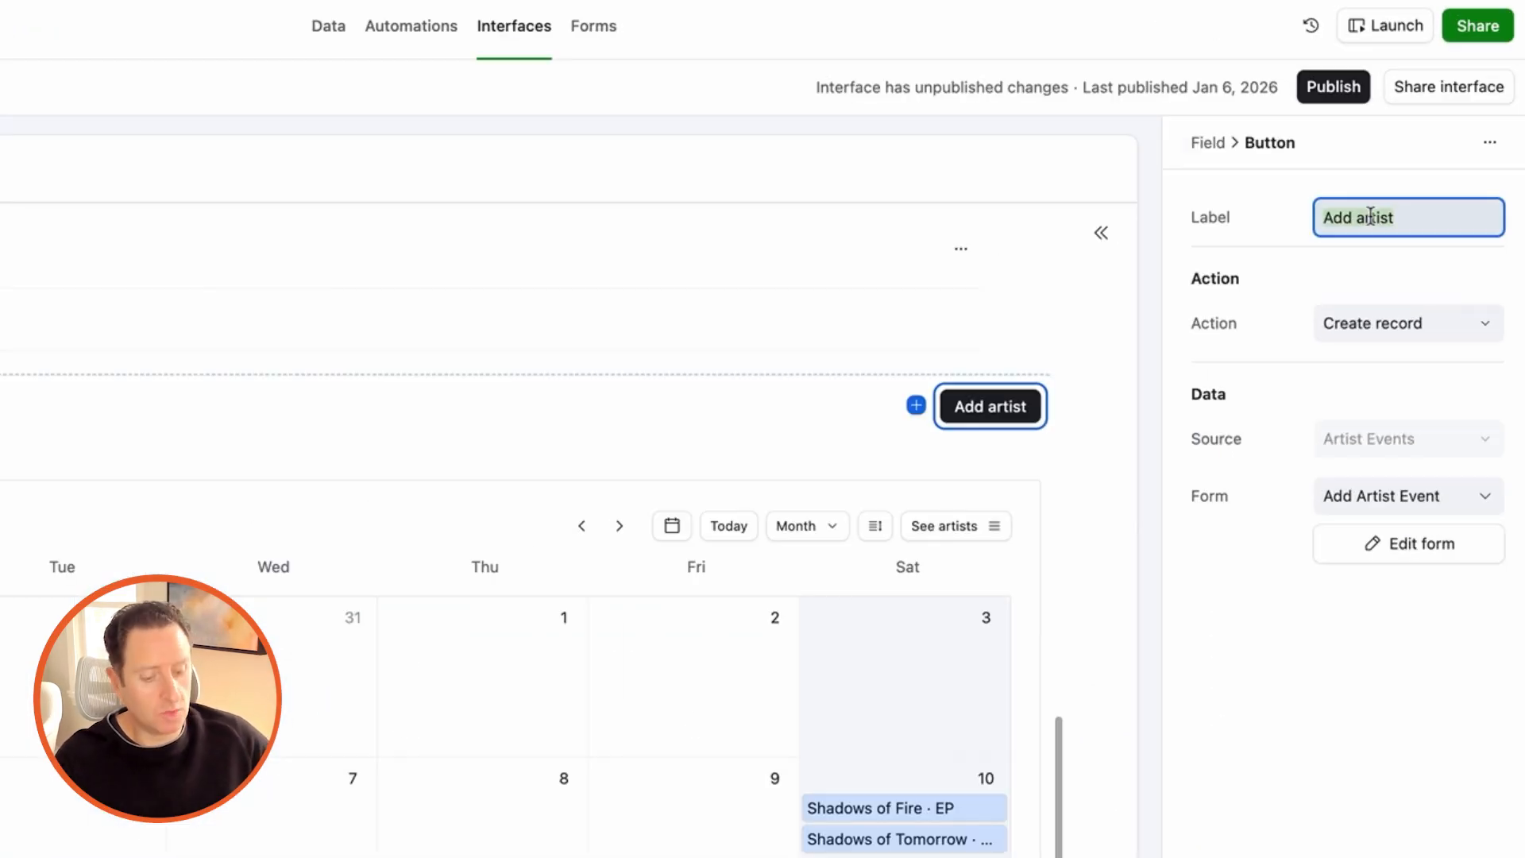
pyautogui.write('Add')
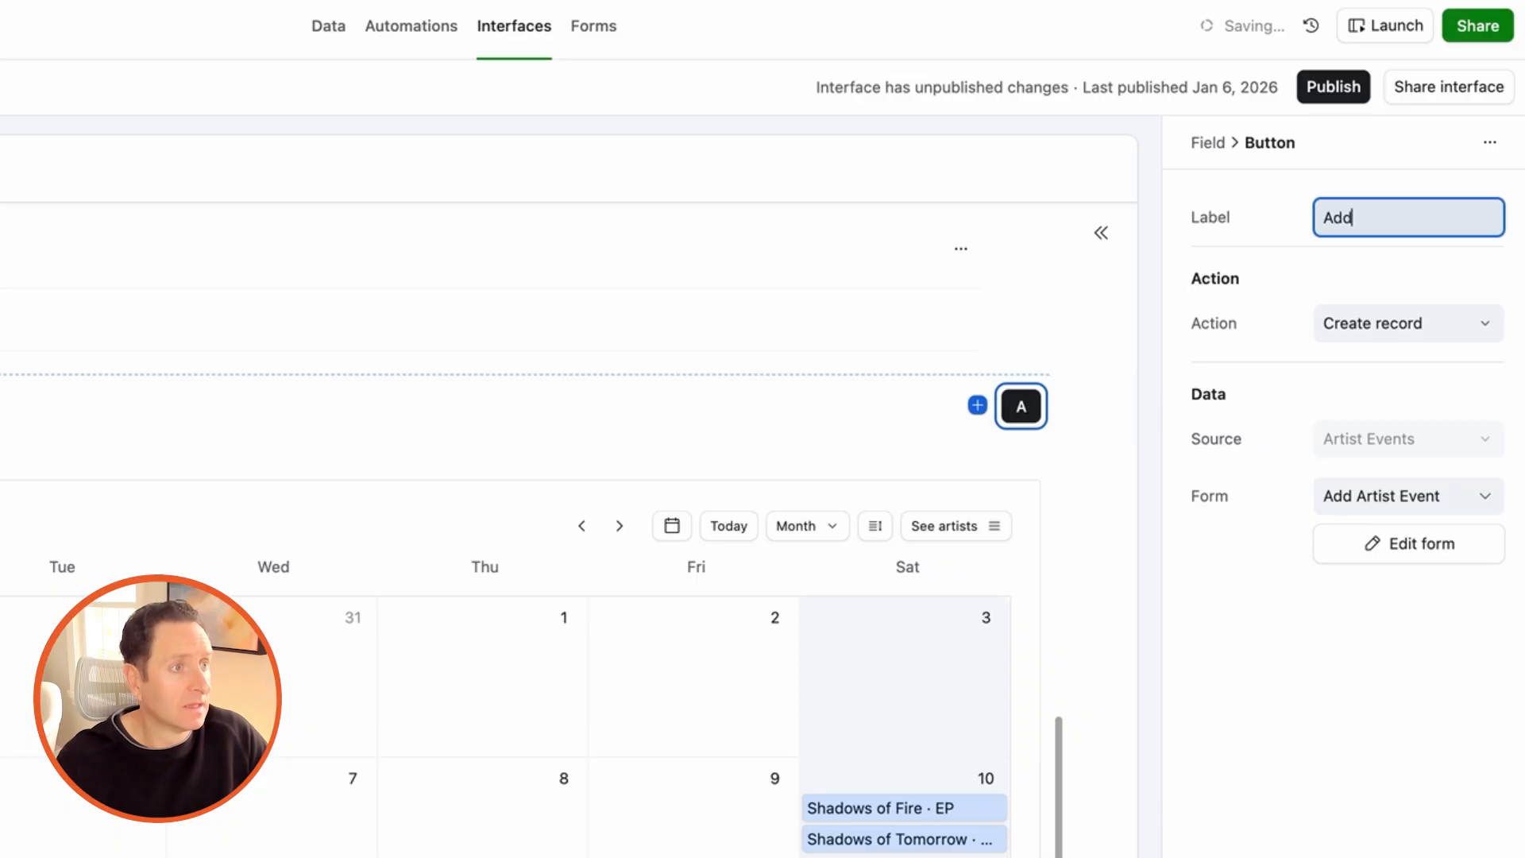
pyautogui.write(' Artist Event')
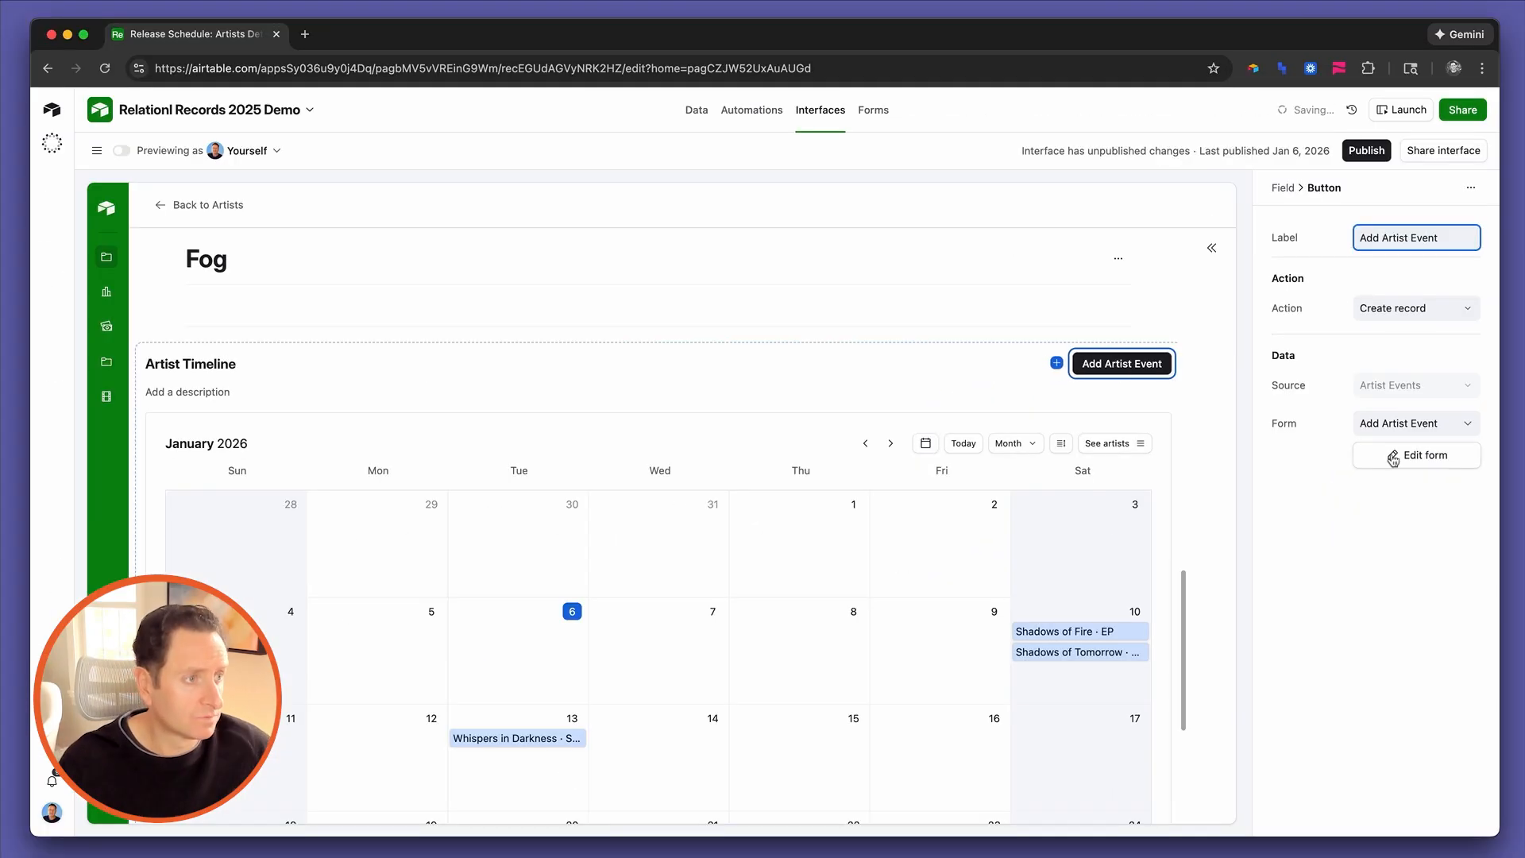
# Publish the Release Schedule interface changes and look down Fog's published artist page
pyautogui.click(1366, 150)
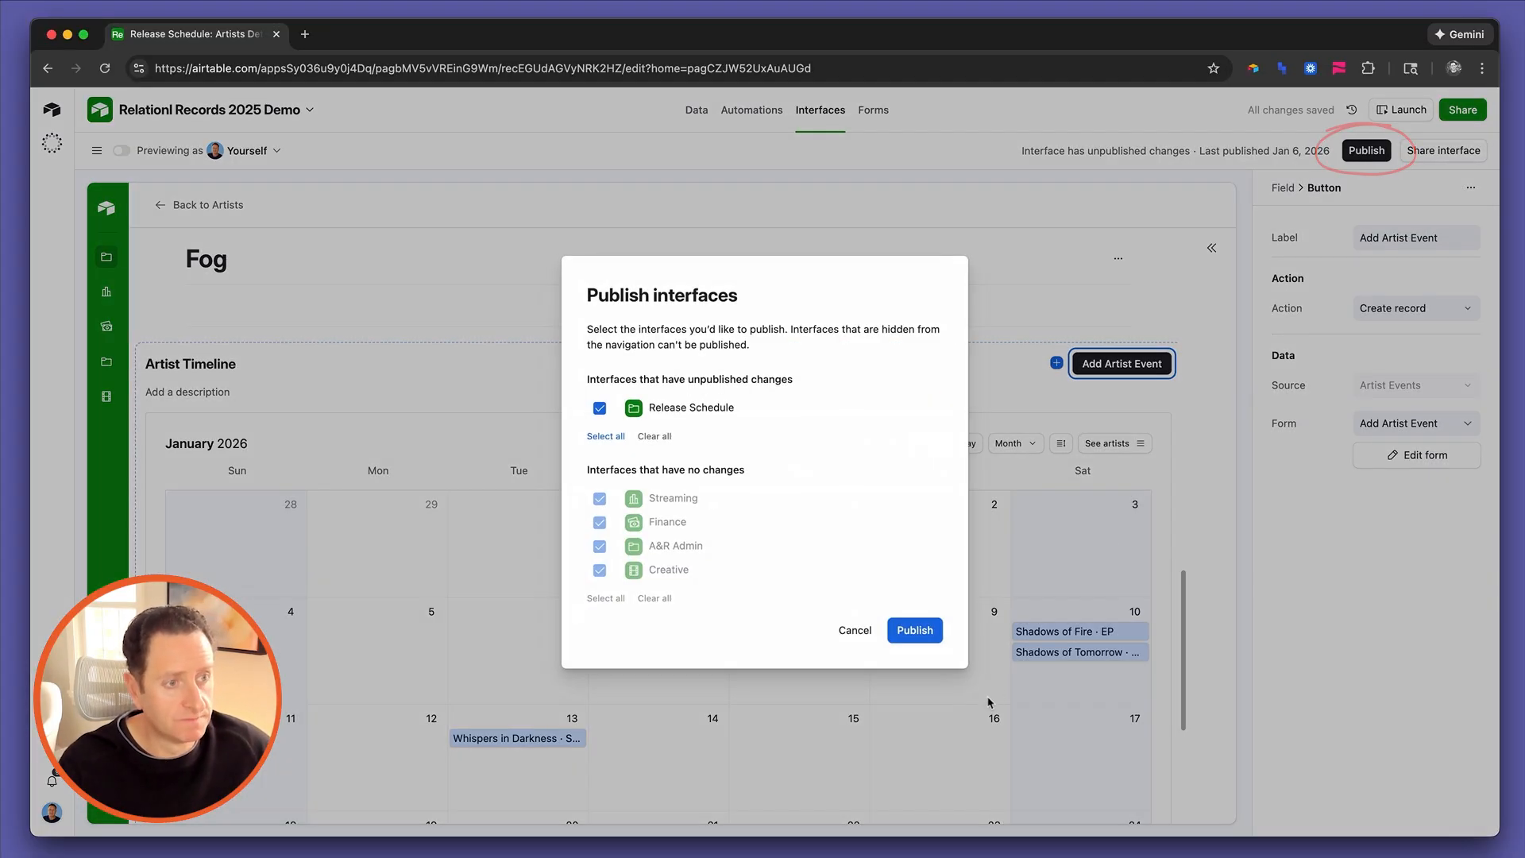
pyautogui.click(926, 636)
pyautogui.scroll(-2, 834, 650)
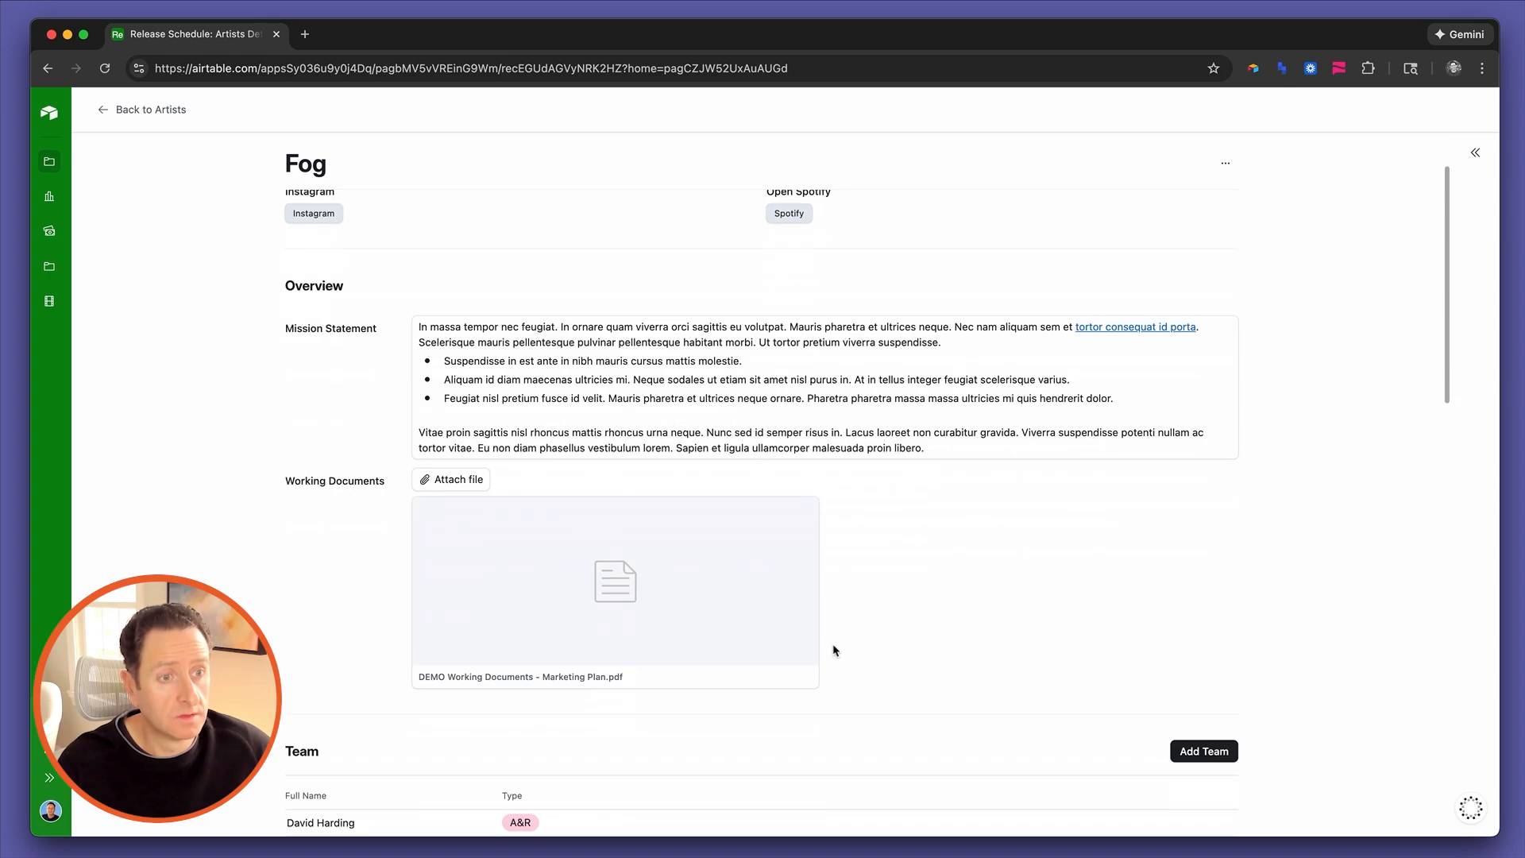
# Add a Radio artist event titled "WXYZ Radio interview" dated 1/13/2026 to Fog's Artist Timeline
pyautogui.scroll(-10, 834, 650)
pyautogui.scroll(2, 835, 650)
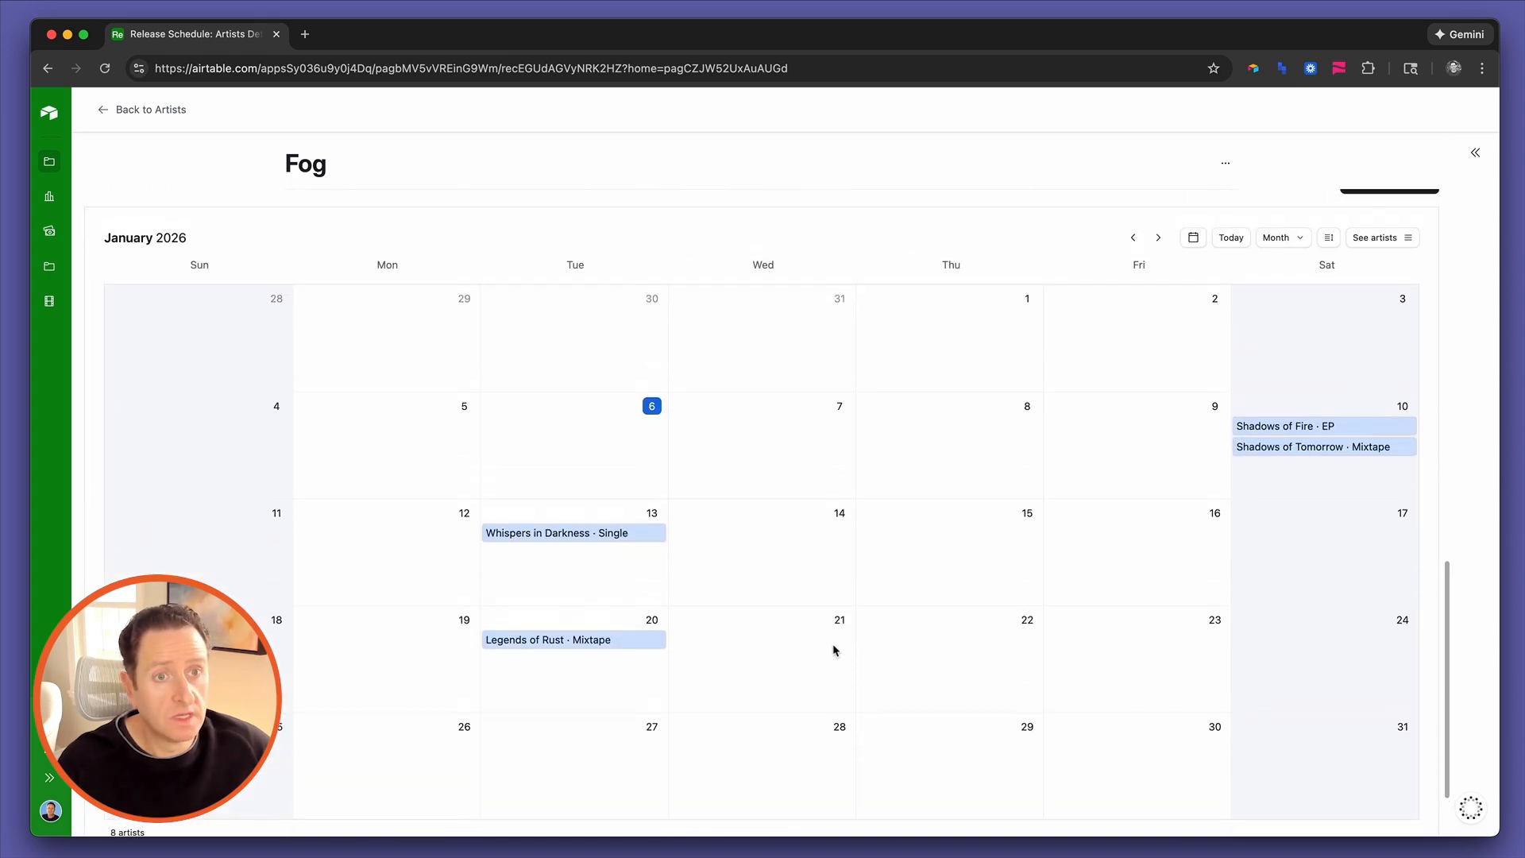
pyautogui.rightClick(834, 650)
pyautogui.press('Escape')
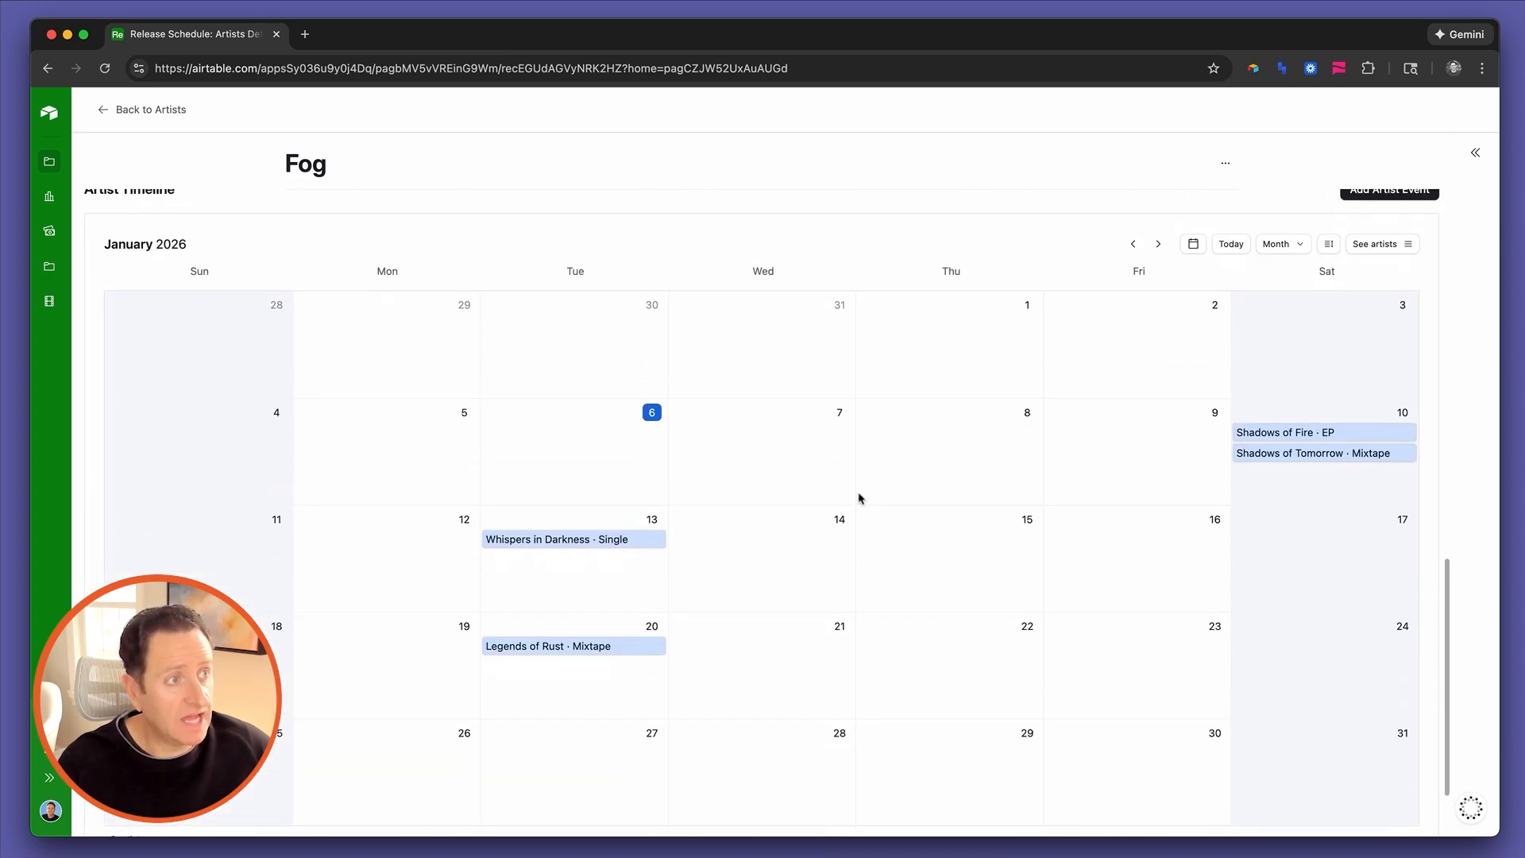
pyautogui.scroll(1, 981, 446)
pyautogui.click(1377, 220)
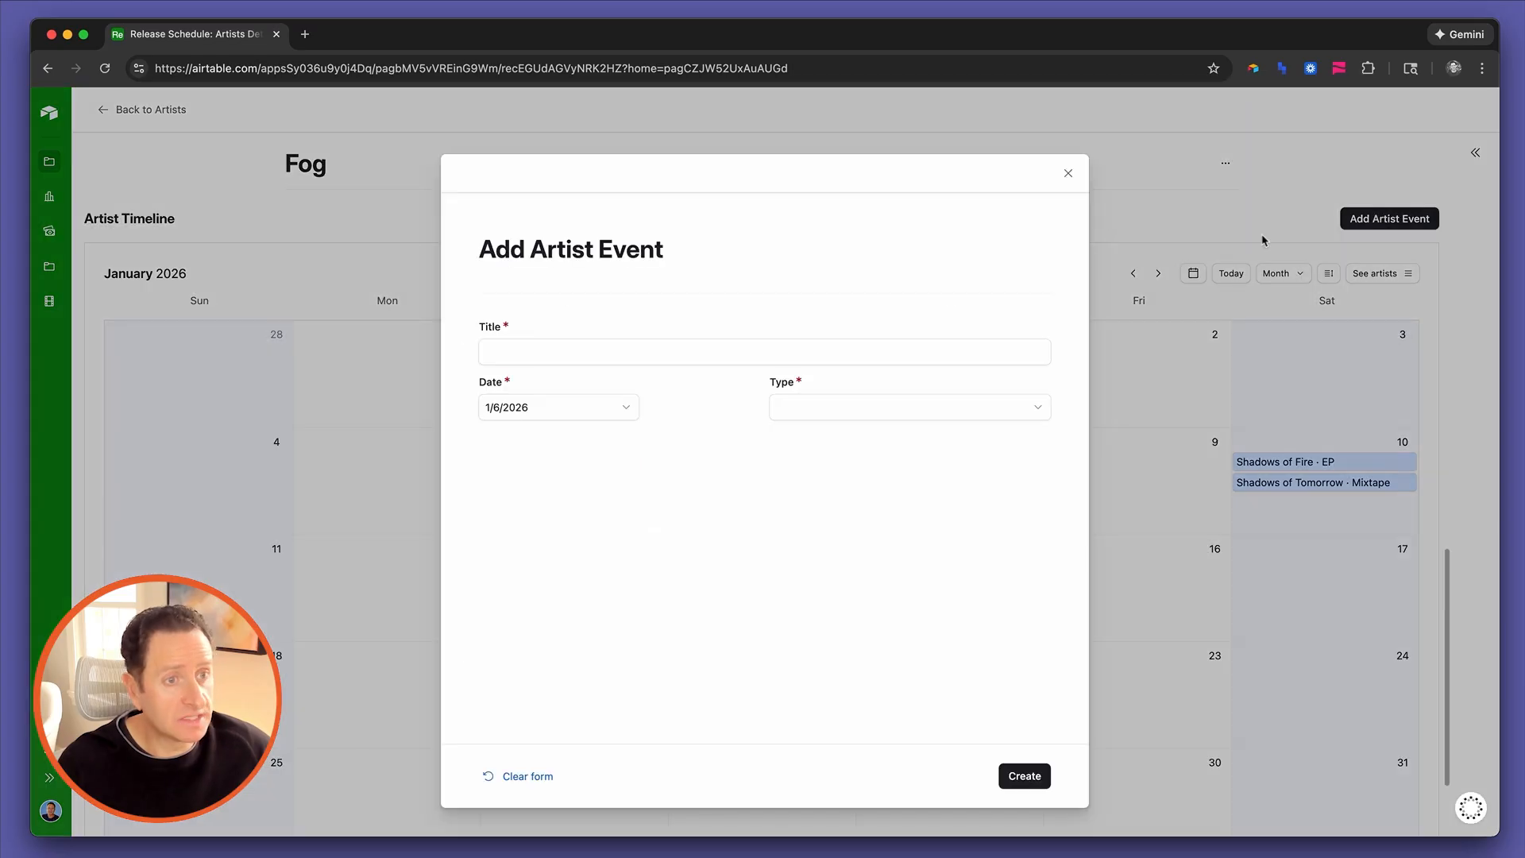
pyautogui.click(595, 350)
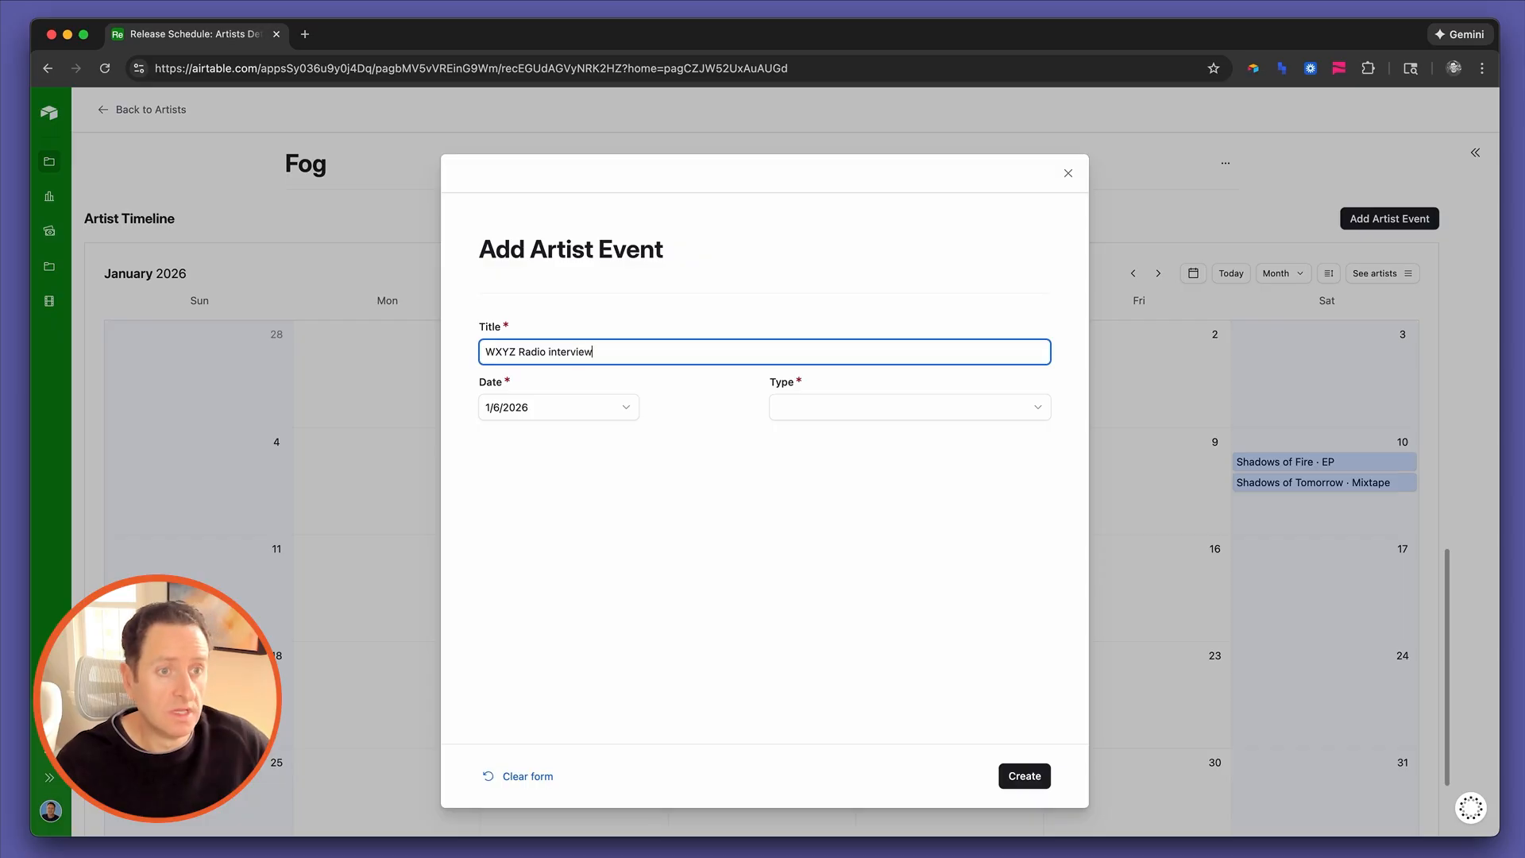
pyautogui.click(536, 405)
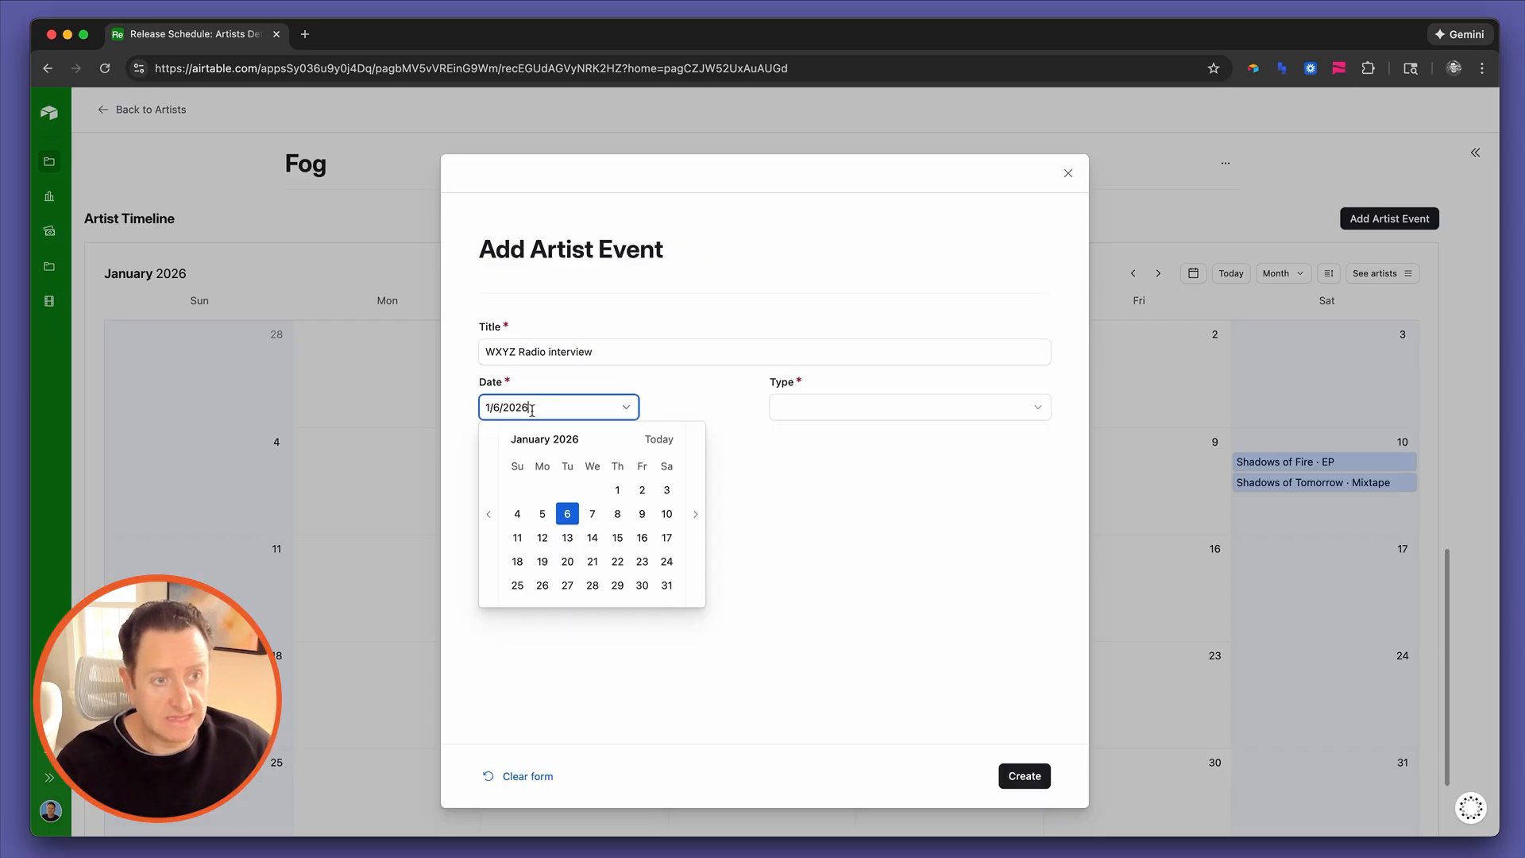
pyautogui.click(567, 539)
pyautogui.click(824, 406)
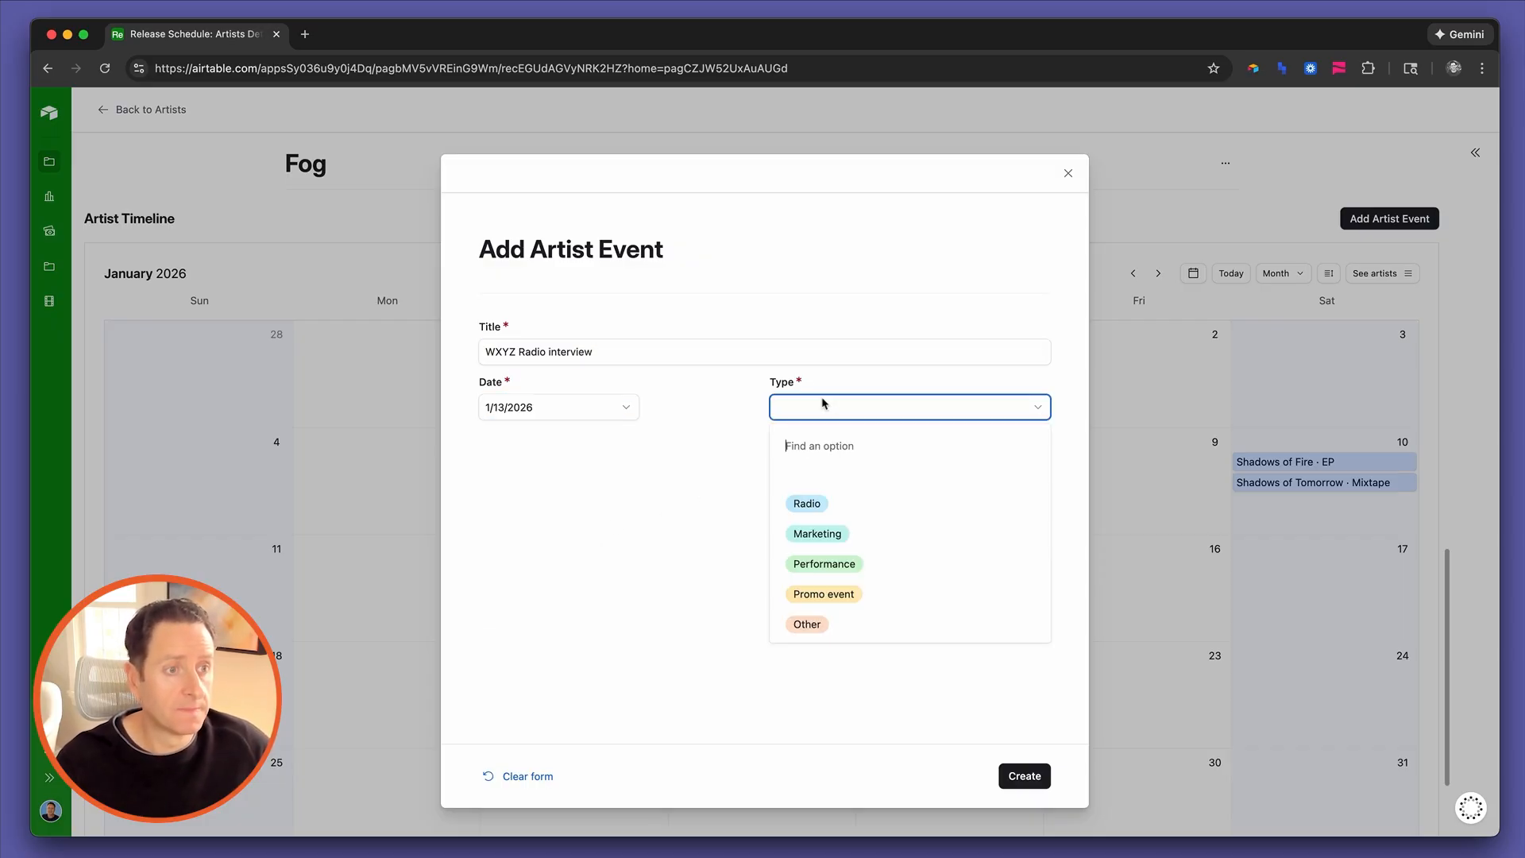
pyautogui.click(810, 506)
pyautogui.click(1036, 781)
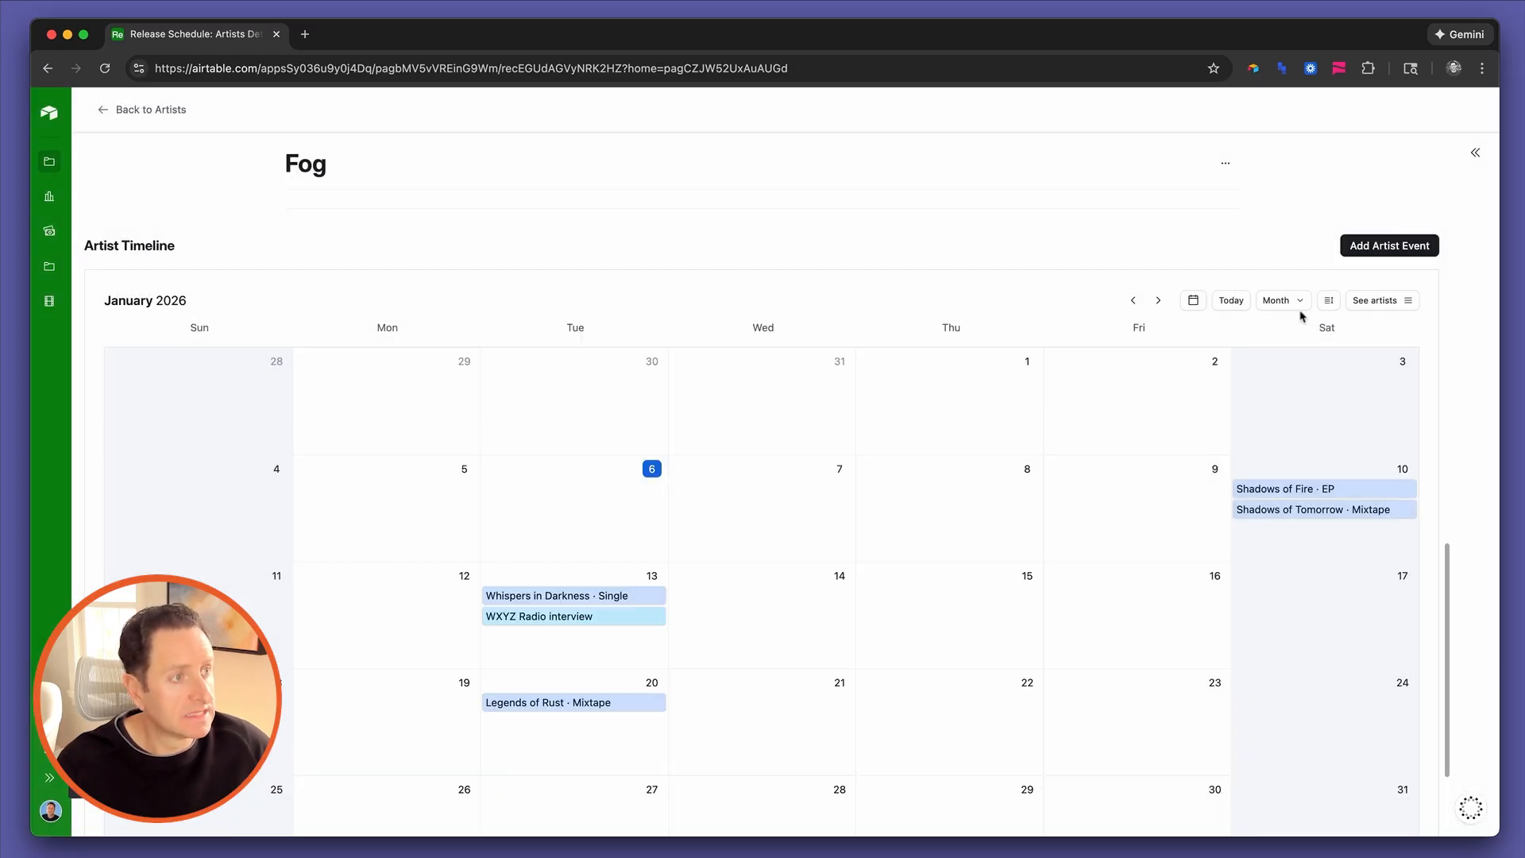
# Create a Marketing artist event titled "Meta ads campaign launch" dated 1/15/2026 for Fog
pyautogui.click(1357, 248)
pyautogui.click(672, 355)
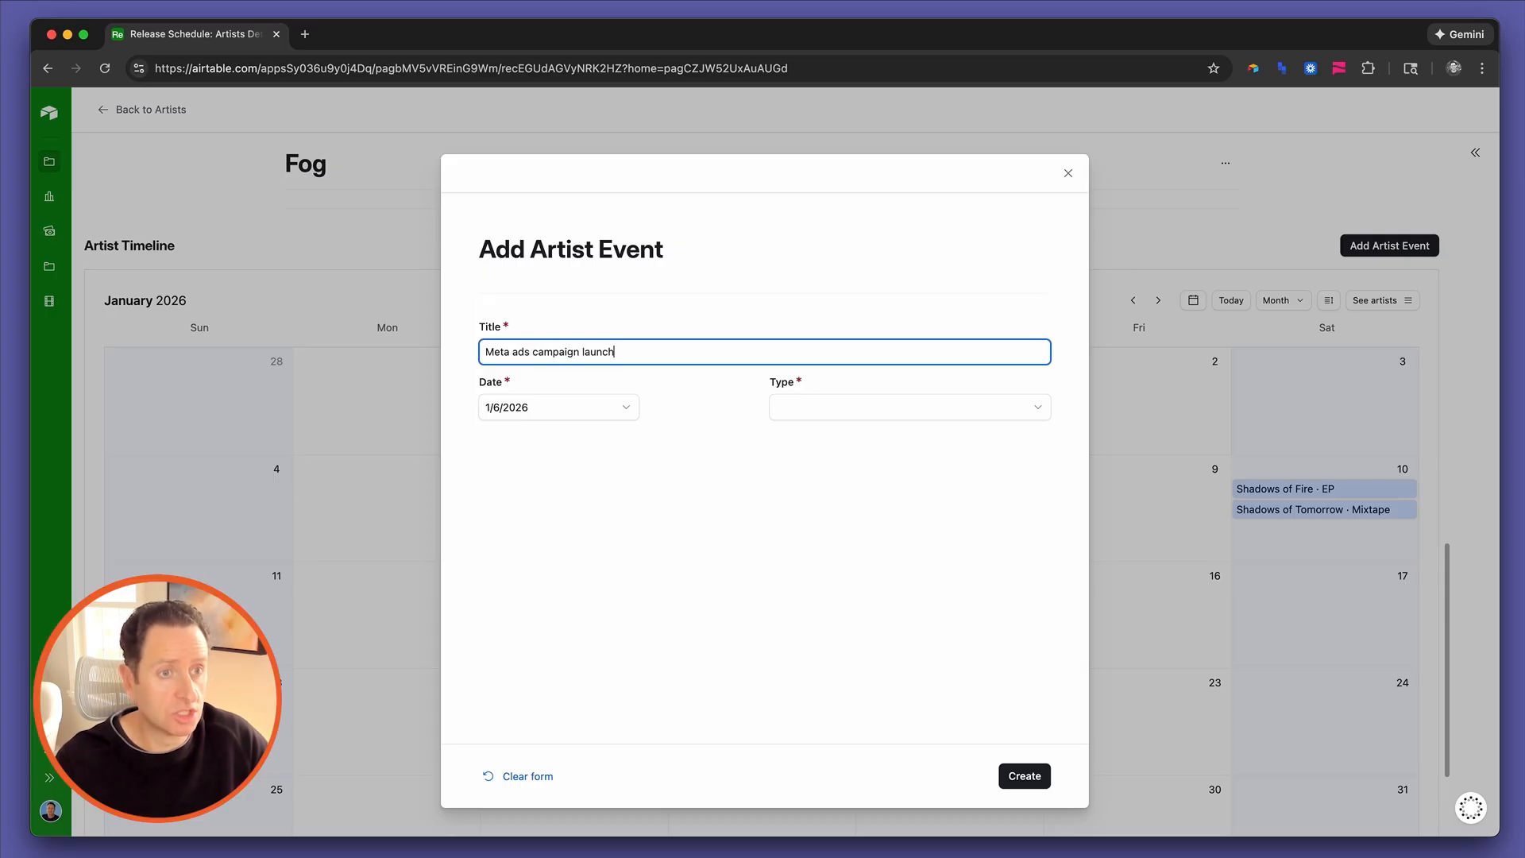
pyautogui.click(592, 403)
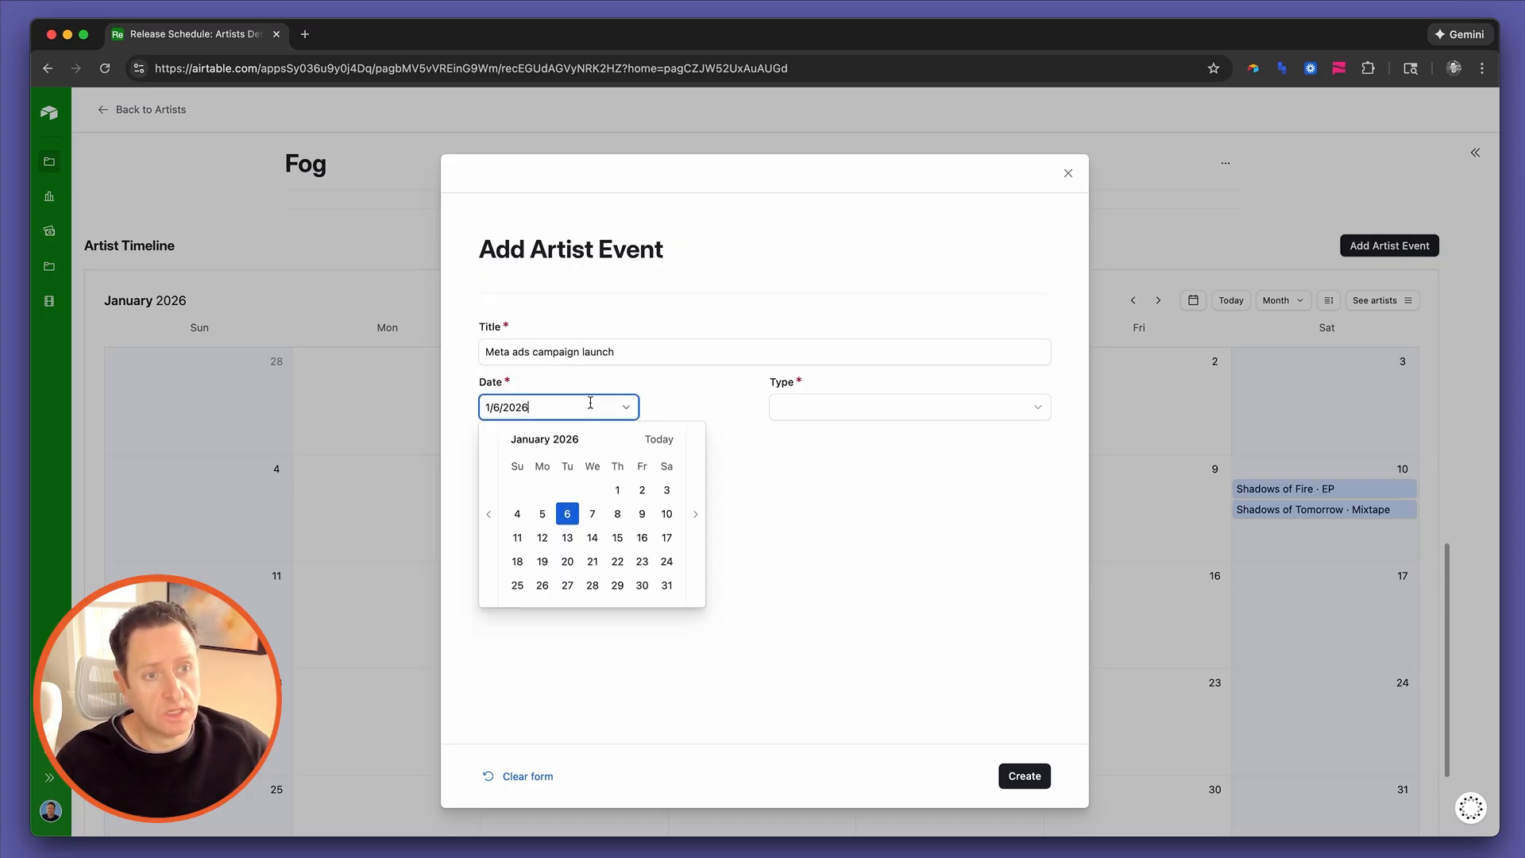
pyautogui.click(619, 539)
pyautogui.click(815, 406)
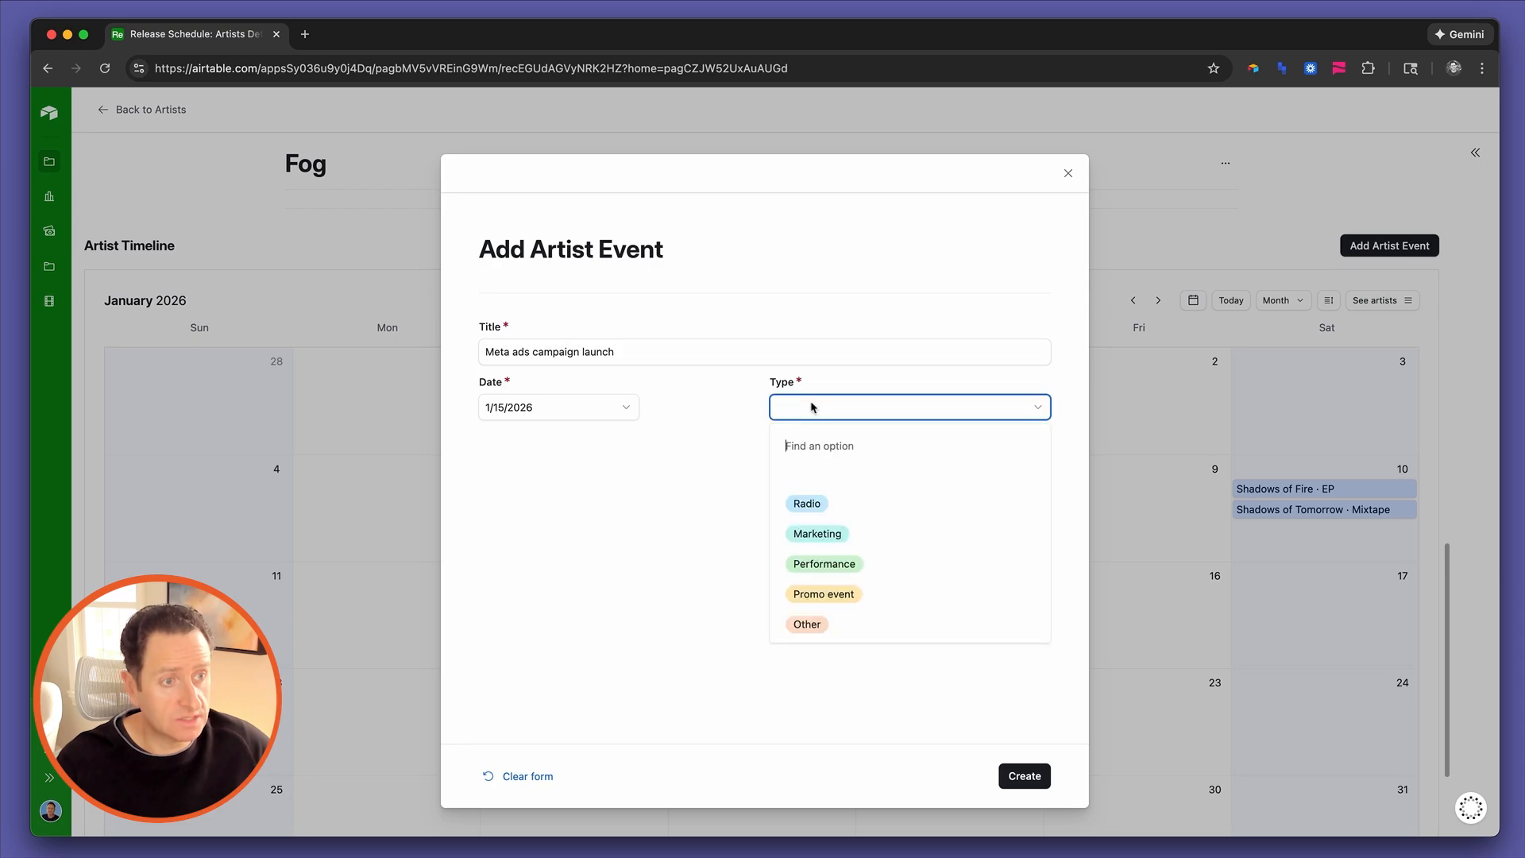
pyautogui.click(844, 545)
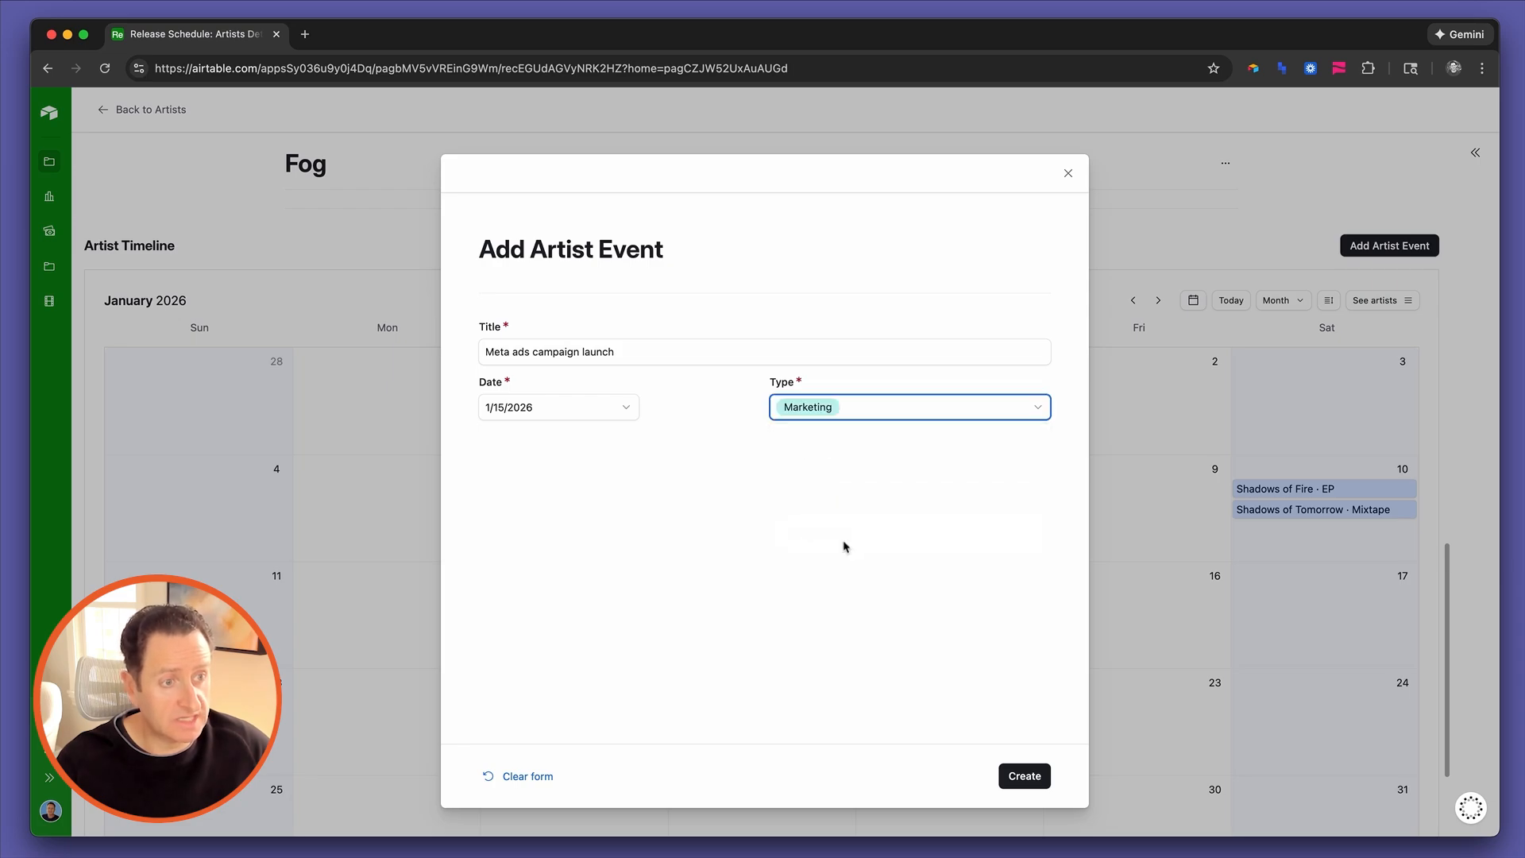
pyautogui.click(1040, 778)
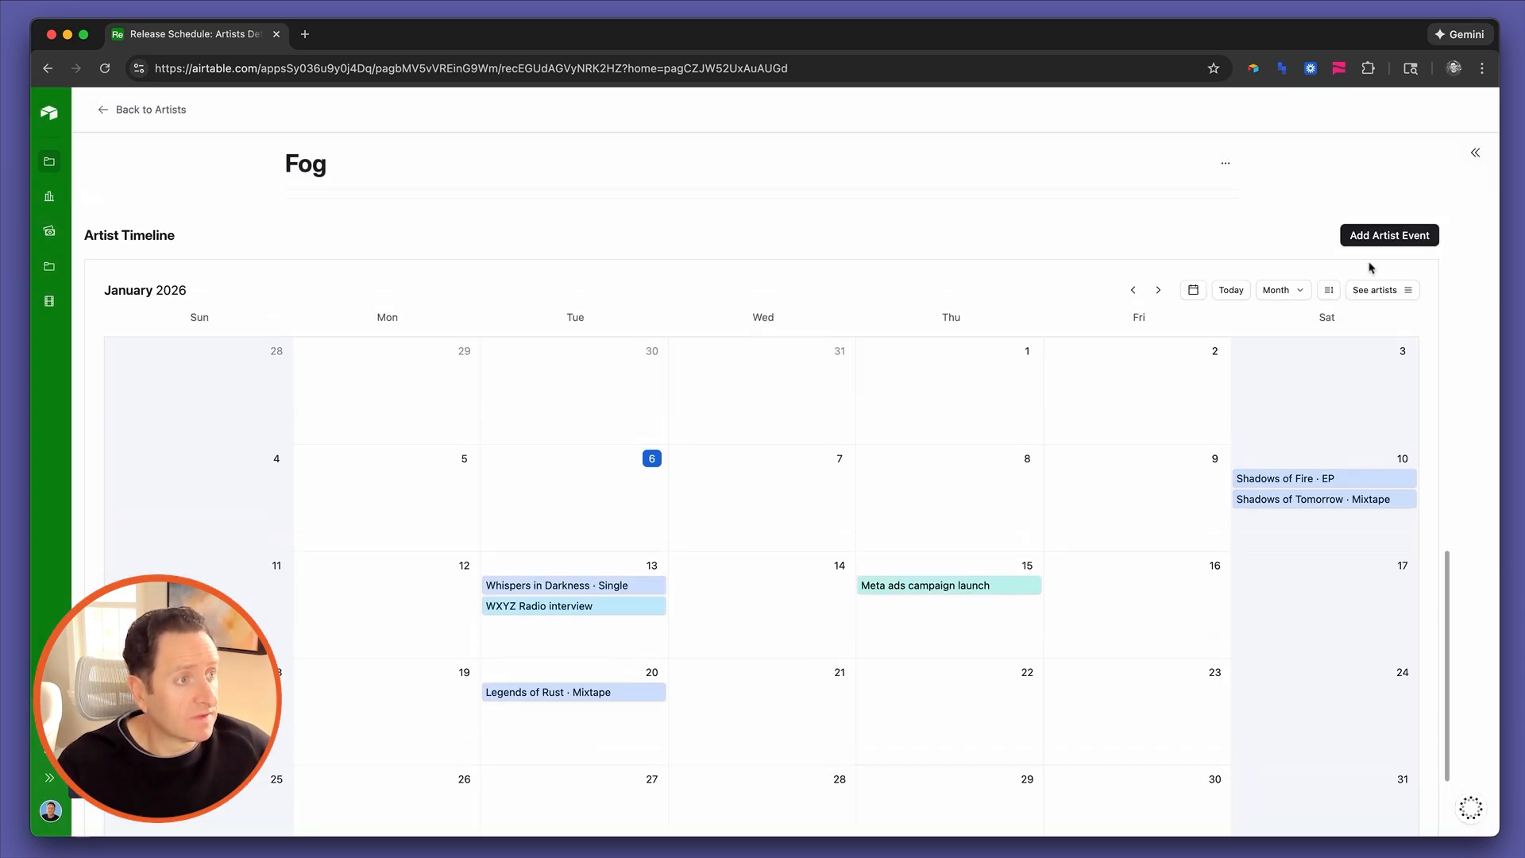
# Create a Promo event entry titled "Journey's in-store meet and greet" dated 1/27/2026 in Fog's Artist Timeline
pyautogui.click(1366, 241)
pyautogui.click(569, 356)
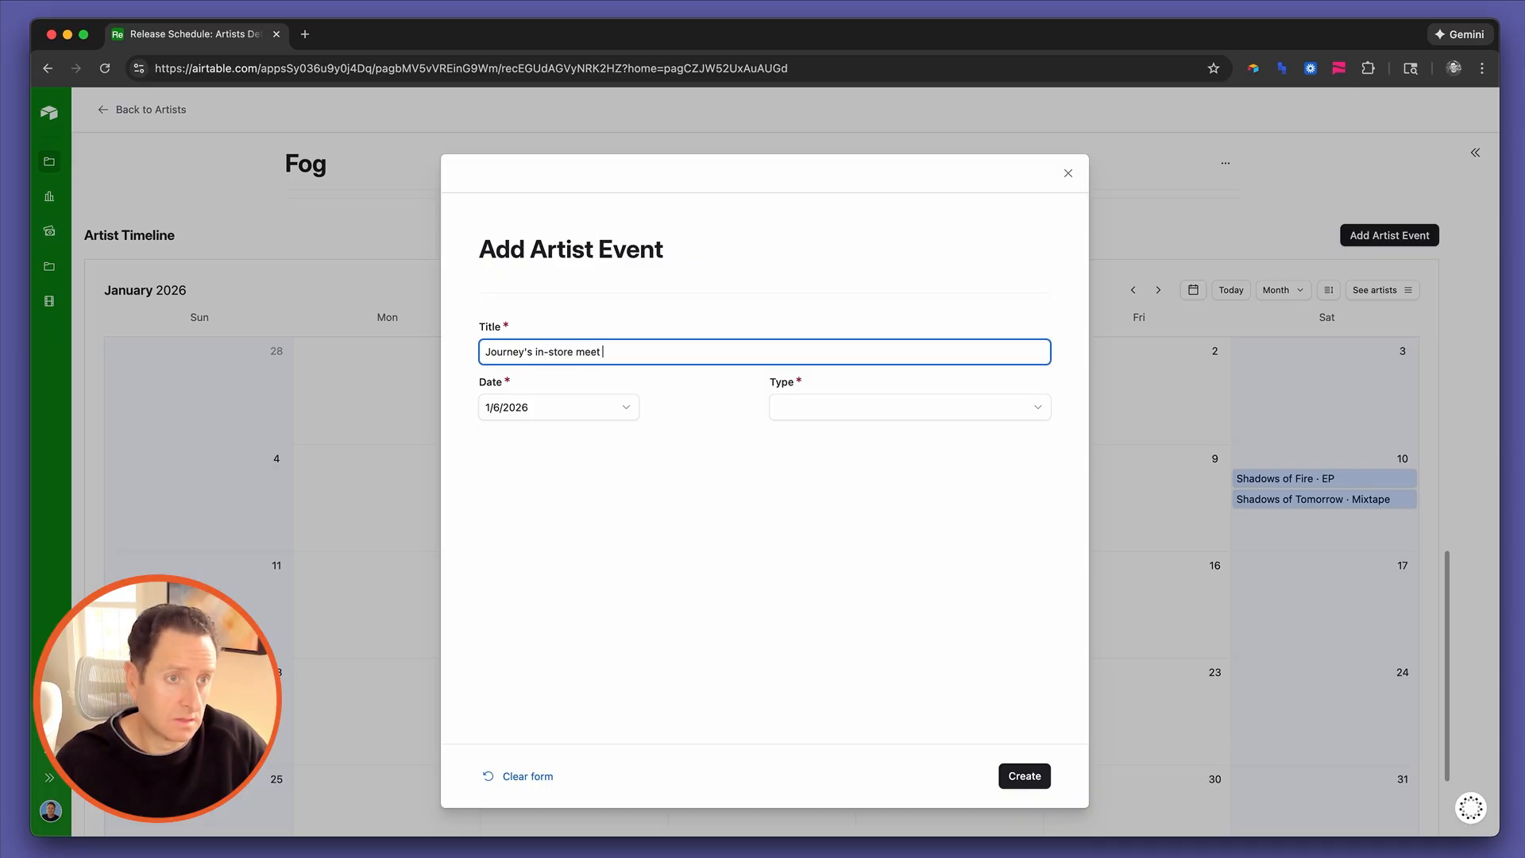
pyautogui.click(807, 406)
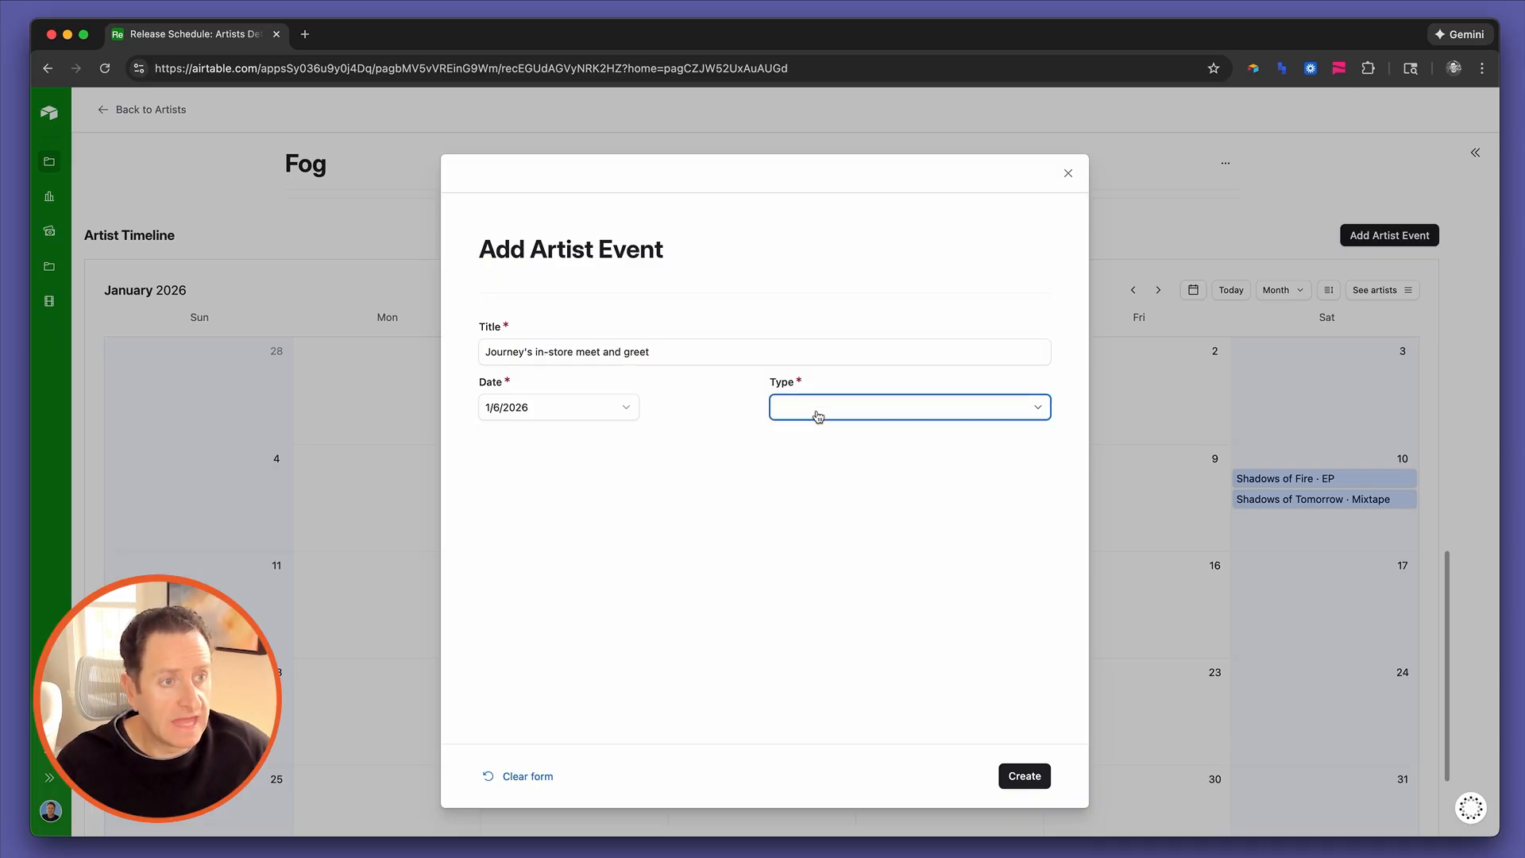
pyautogui.click(857, 588)
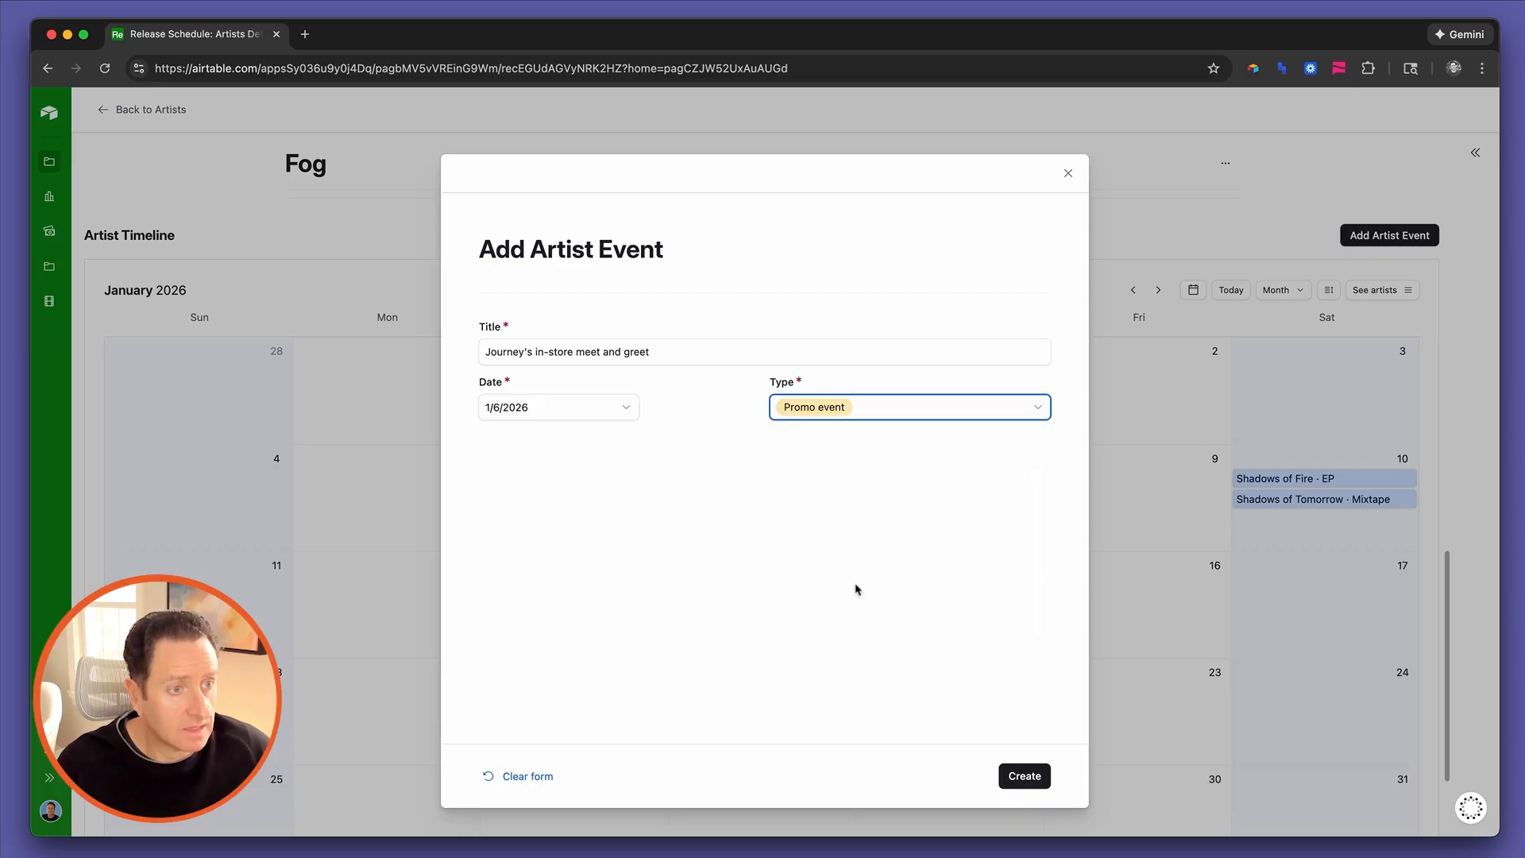
pyautogui.click(597, 407)
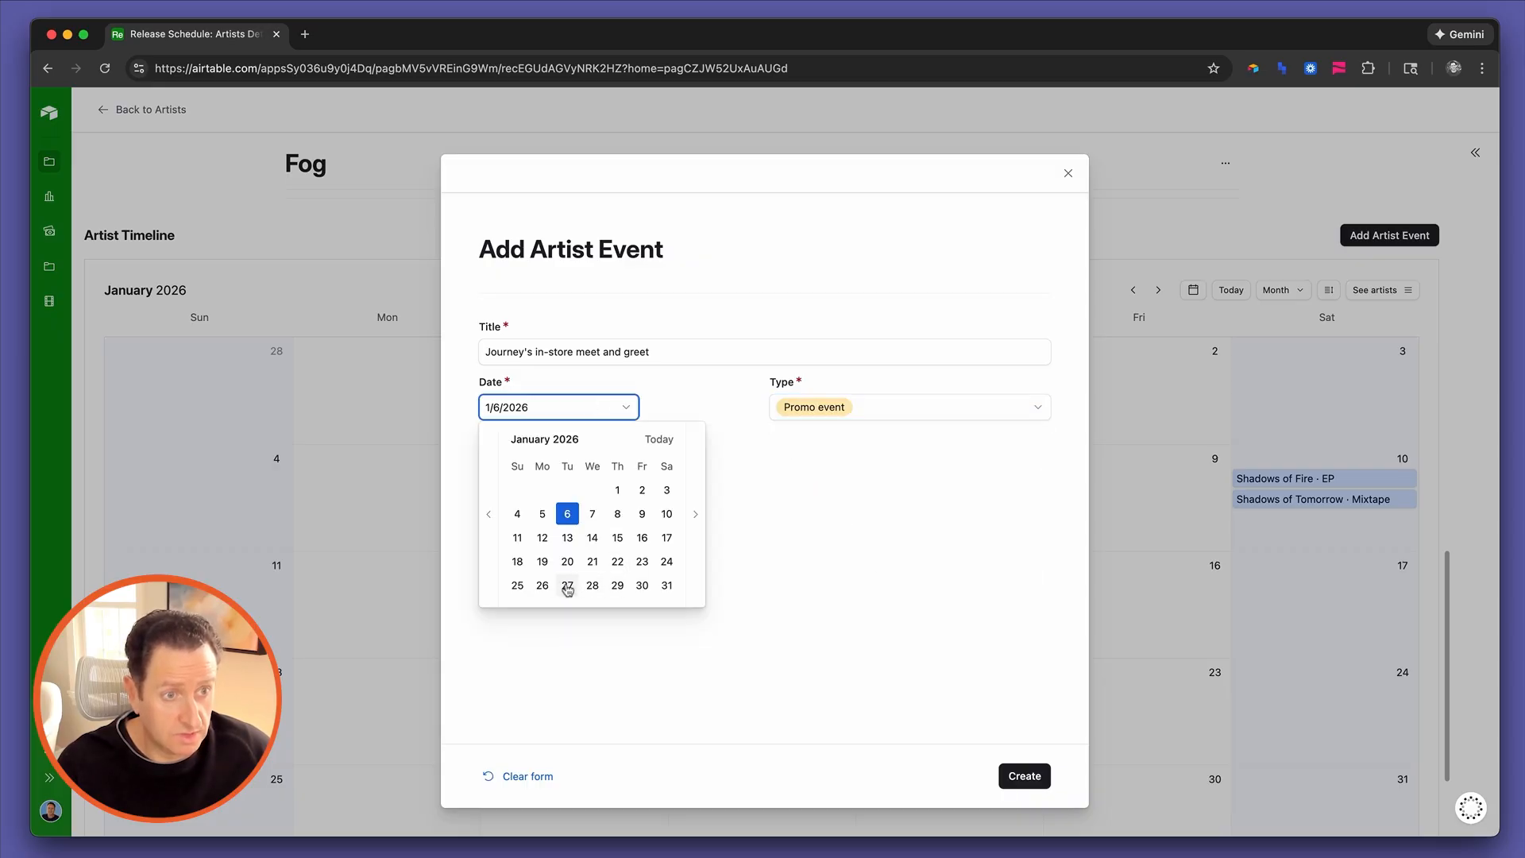
pyautogui.click(567, 585)
pyautogui.click(1023, 776)
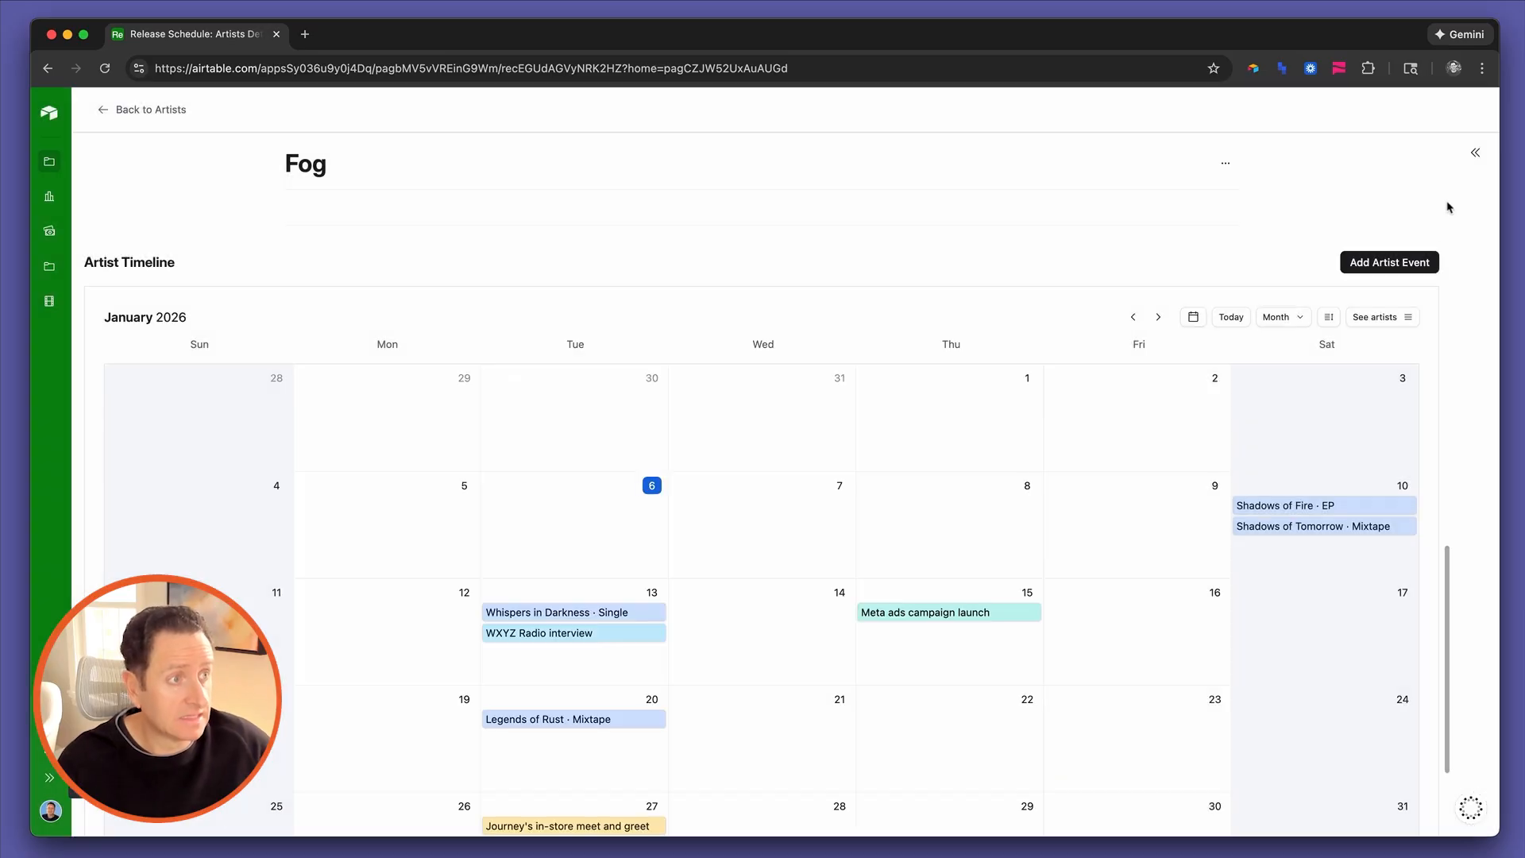
# Create a Performance artist event titled "Madison Square Garden performance" dated 1/17/2026 and look over Fog's January calendar
pyautogui.click(1405, 262)
pyautogui.click(657, 353)
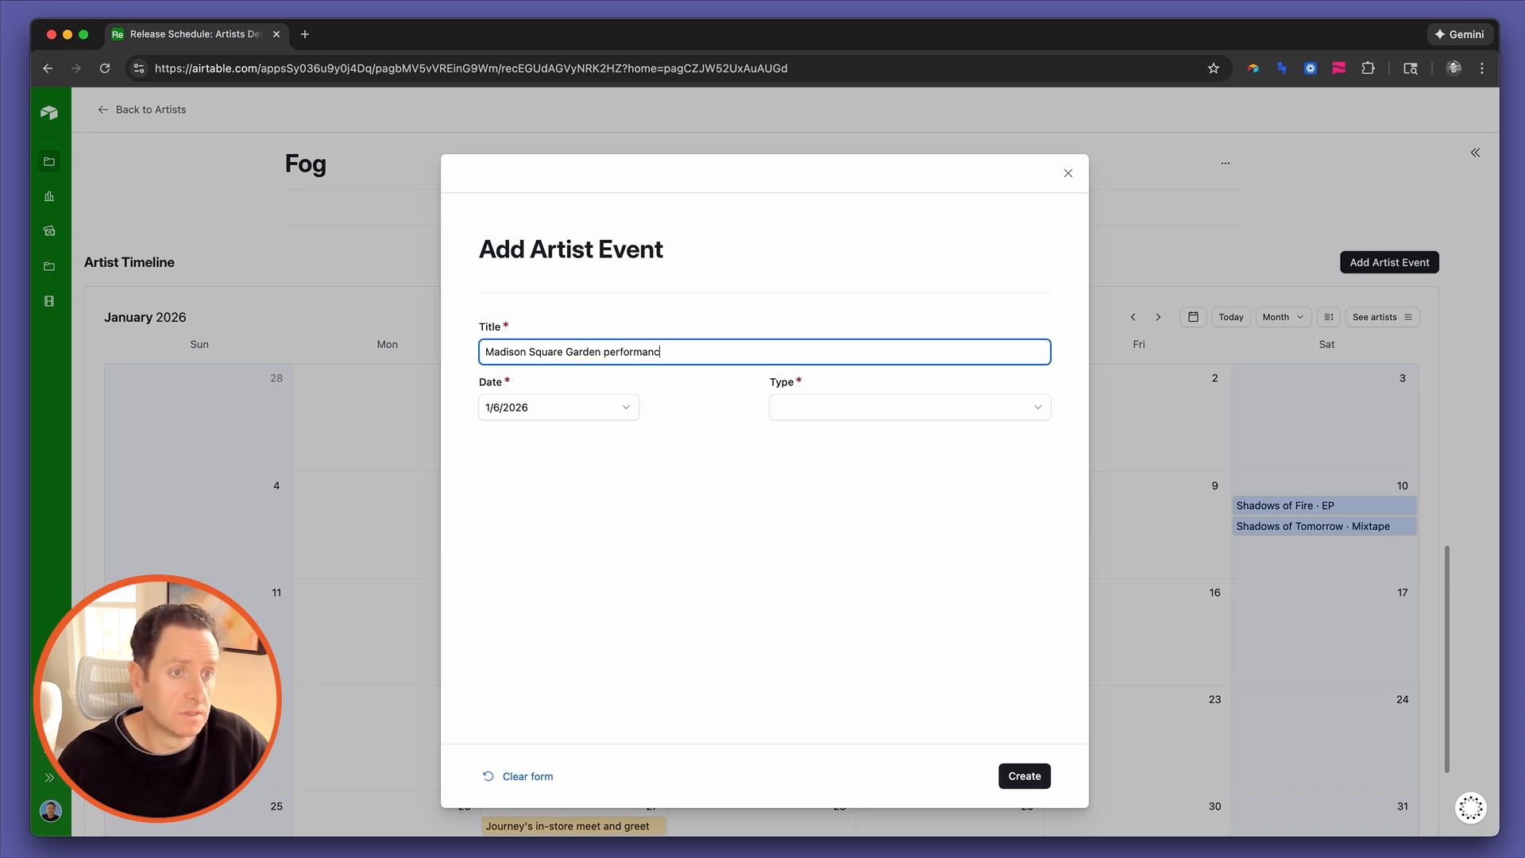
pyautogui.click(526, 408)
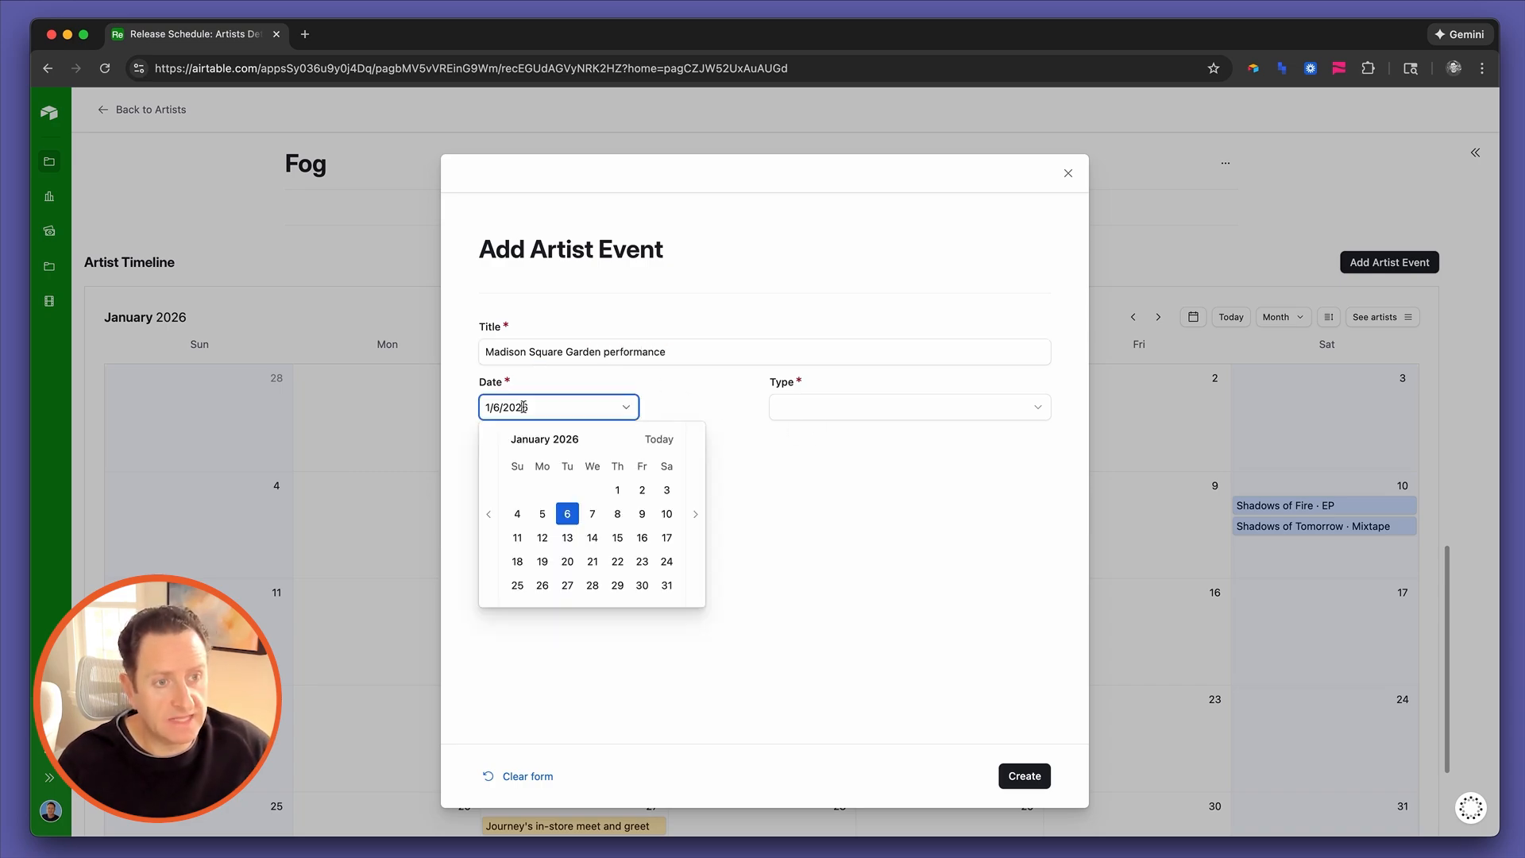
pyautogui.click(641, 538)
pyautogui.click(834, 406)
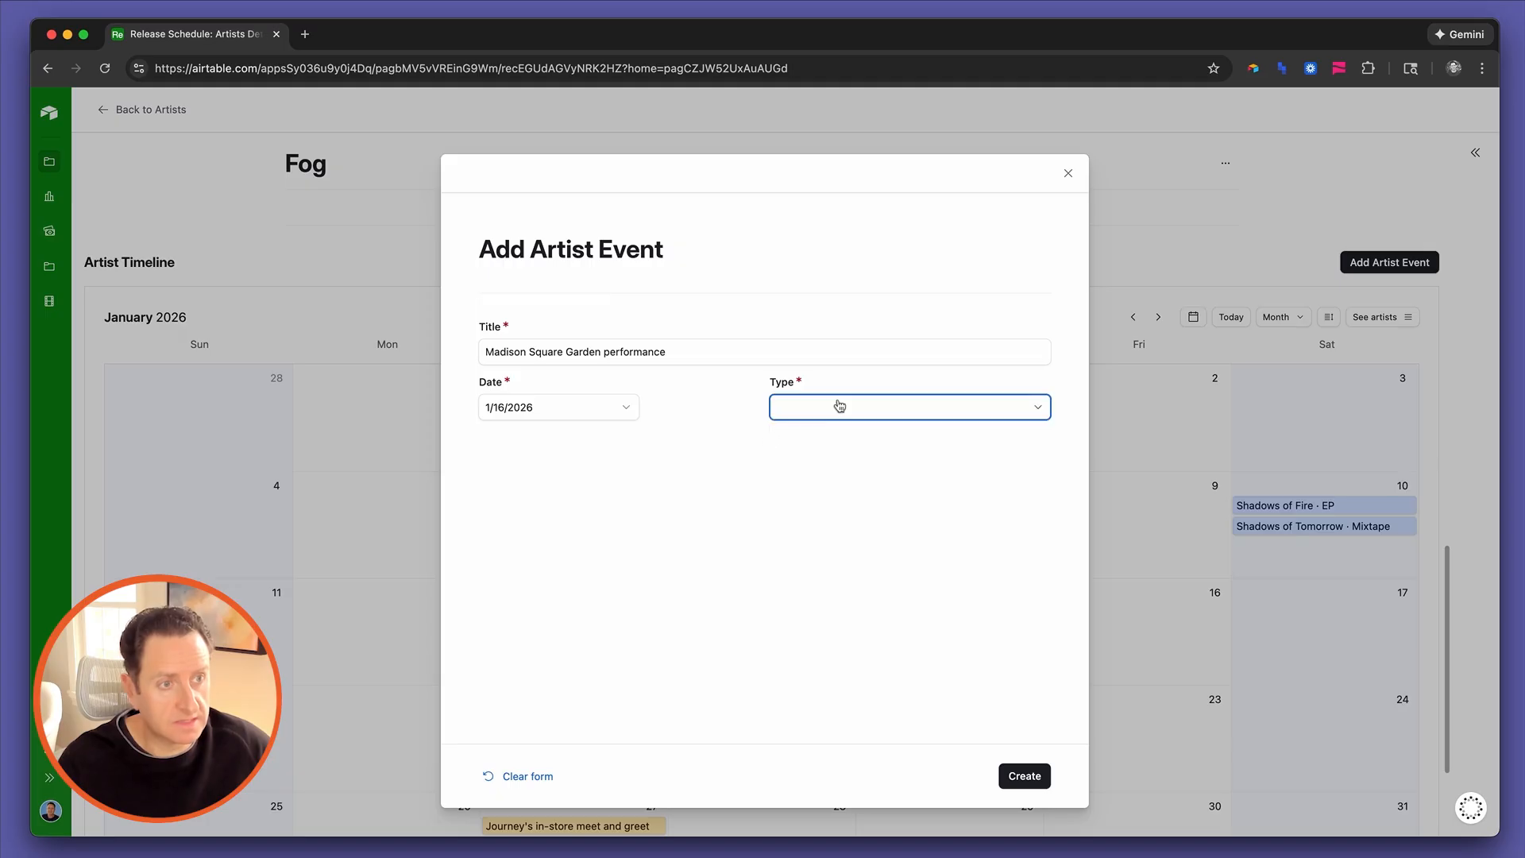
pyautogui.click(603, 407)
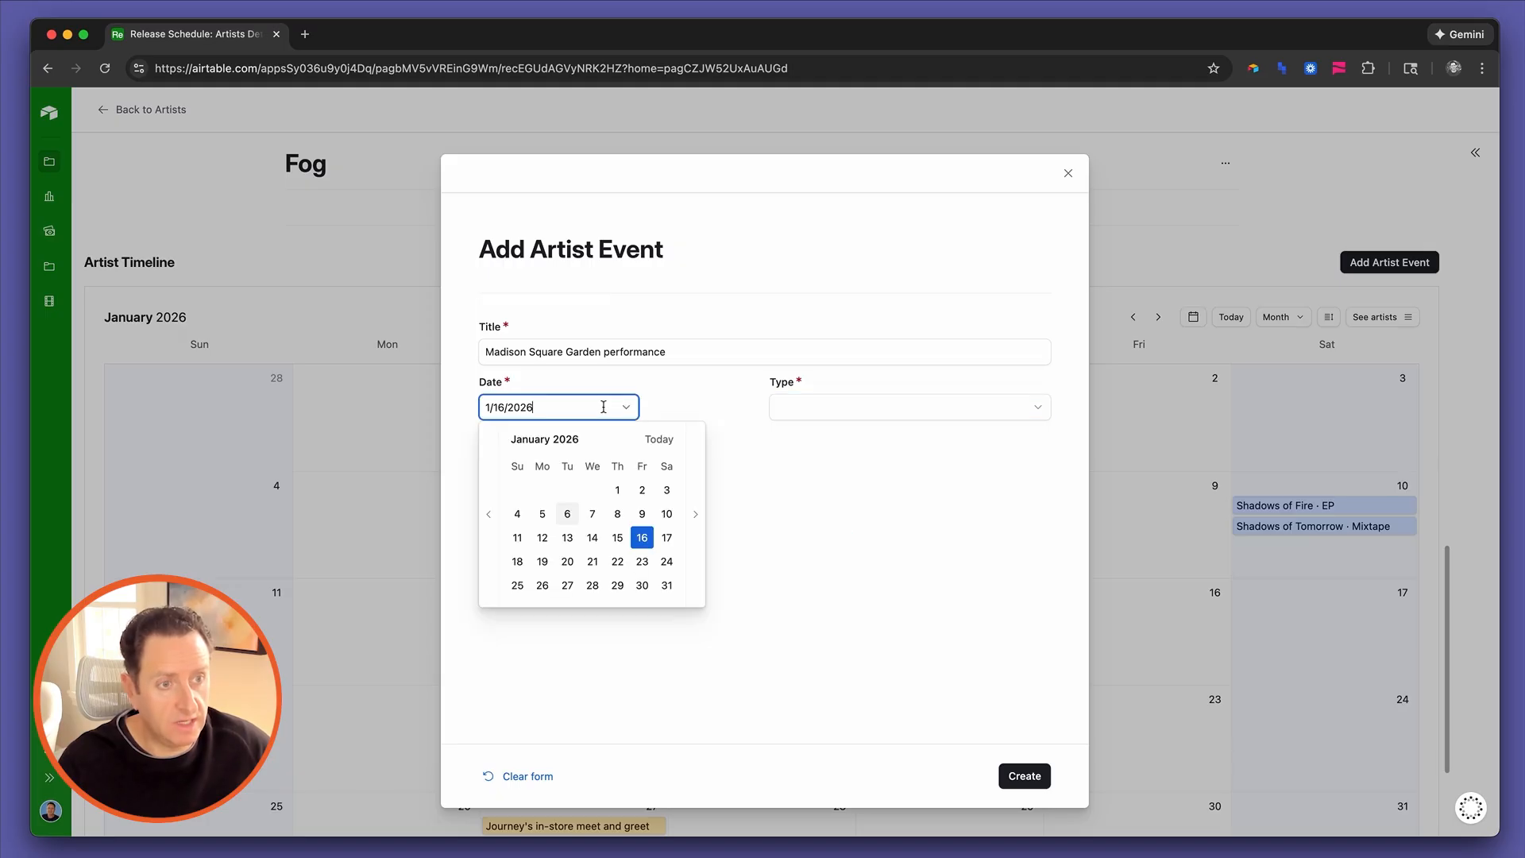
pyautogui.click(666, 538)
pyautogui.click(791, 417)
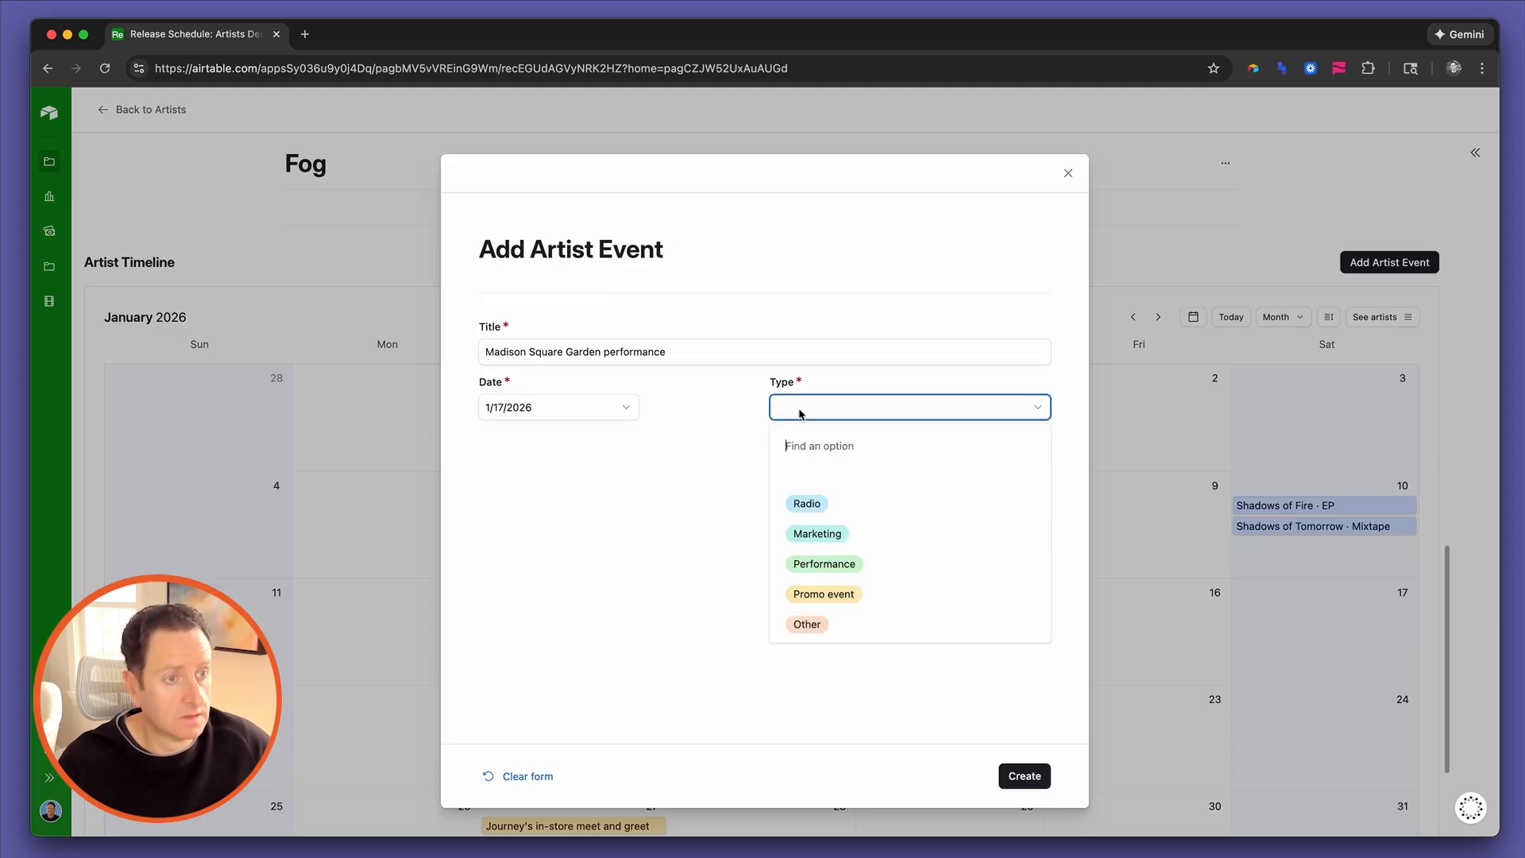
pyautogui.click(842, 568)
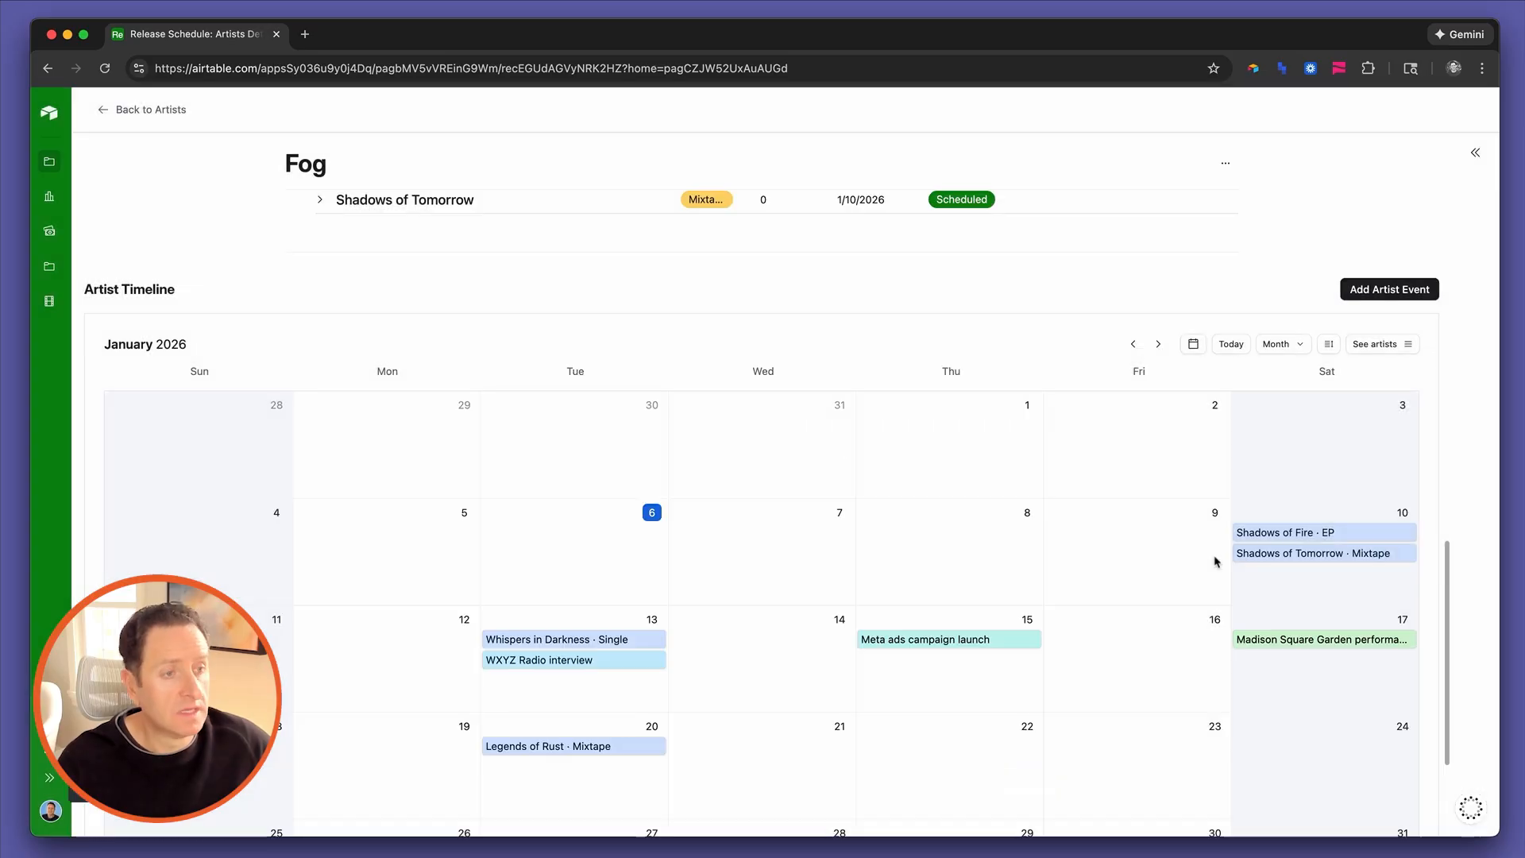
pyautogui.scroll(-4, 1216, 556)
pyautogui.scroll(1, 1216, 551)
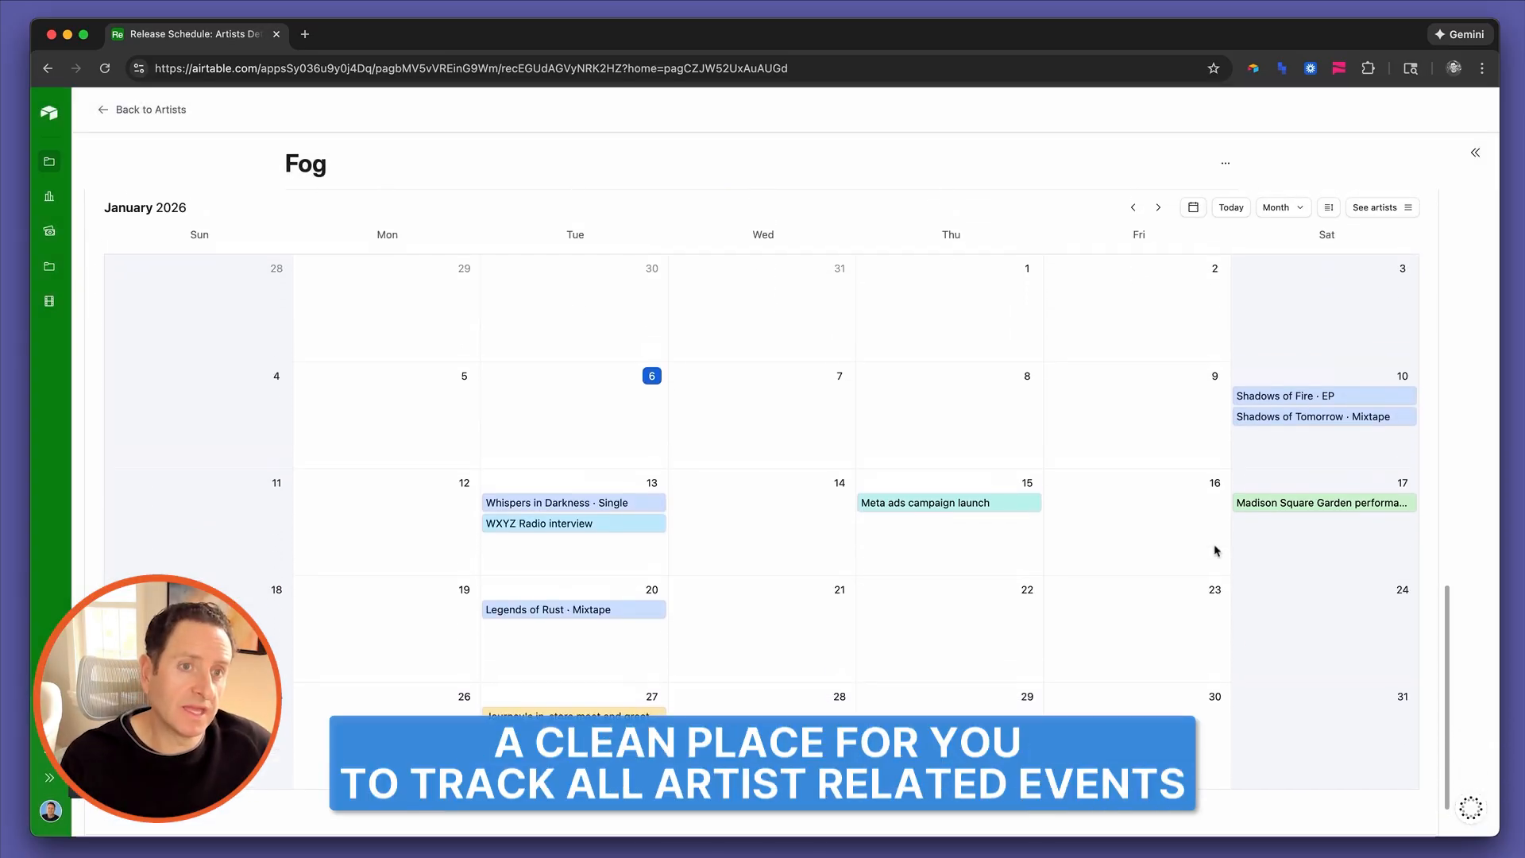